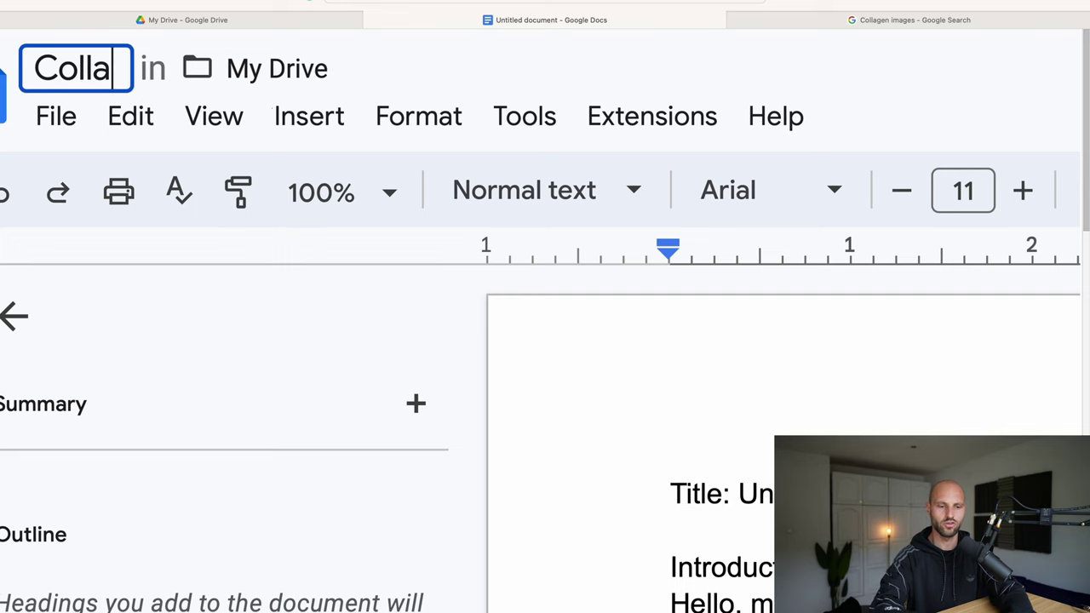
# Step: Correct the document name to 'Collagen Power'
pyautogui.press('BackSpace')
pyautogui.press('BackSpace')
pyautogui.press('BackSpace')
pyautogui.write('ower')
pyautogui.press('Return')
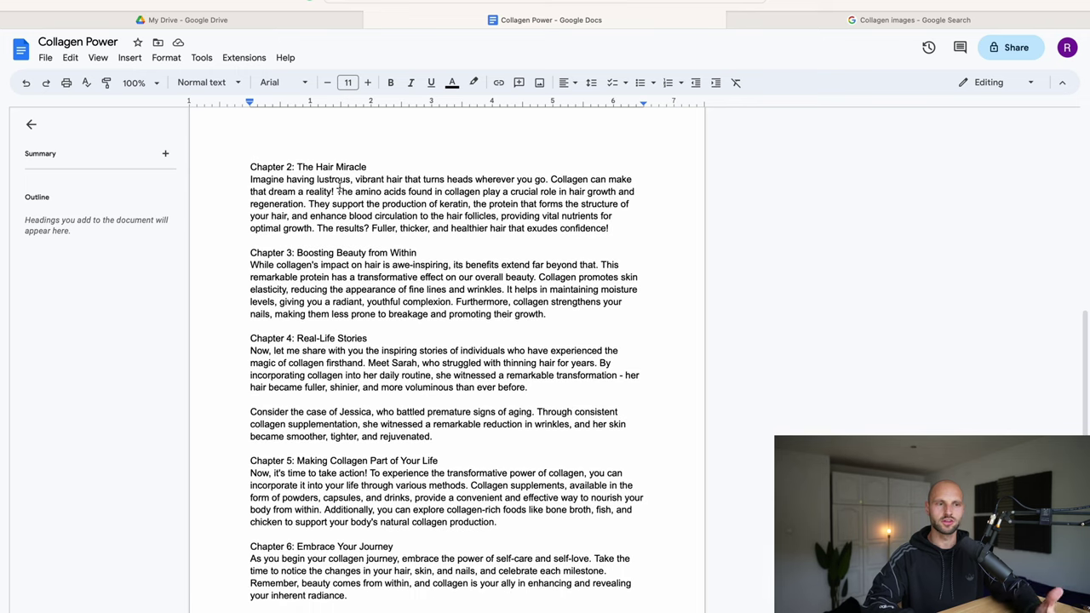
# Step: Scroll through the ebook text, then bring up the 'Collagen images' Google search results
pyautogui.scroll(-2, 339, 186)
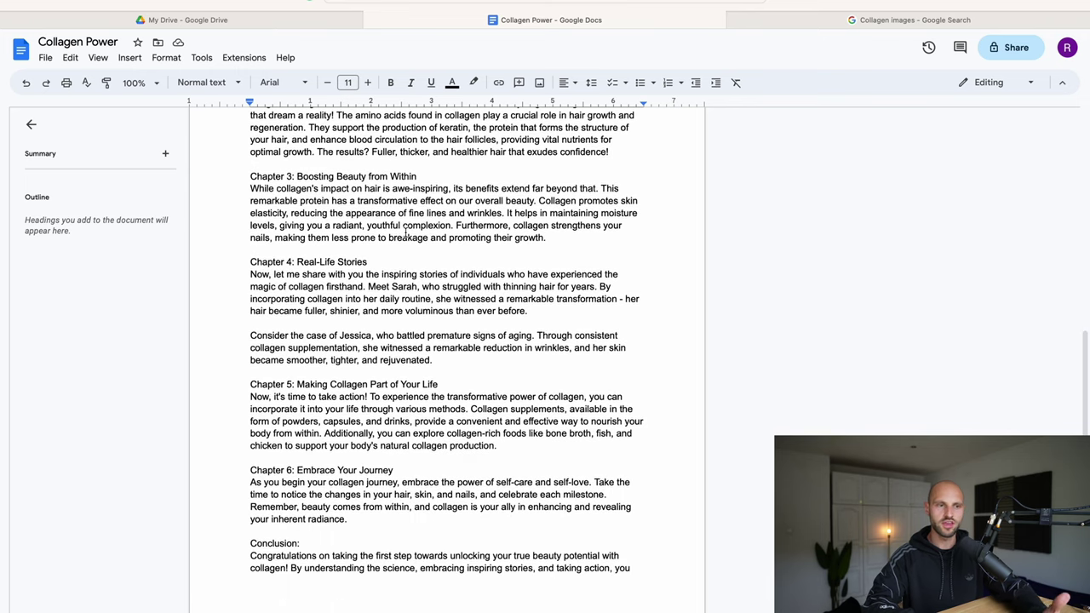
pyautogui.scroll(-3, 405, 233)
pyautogui.scroll(-5, 405, 233)
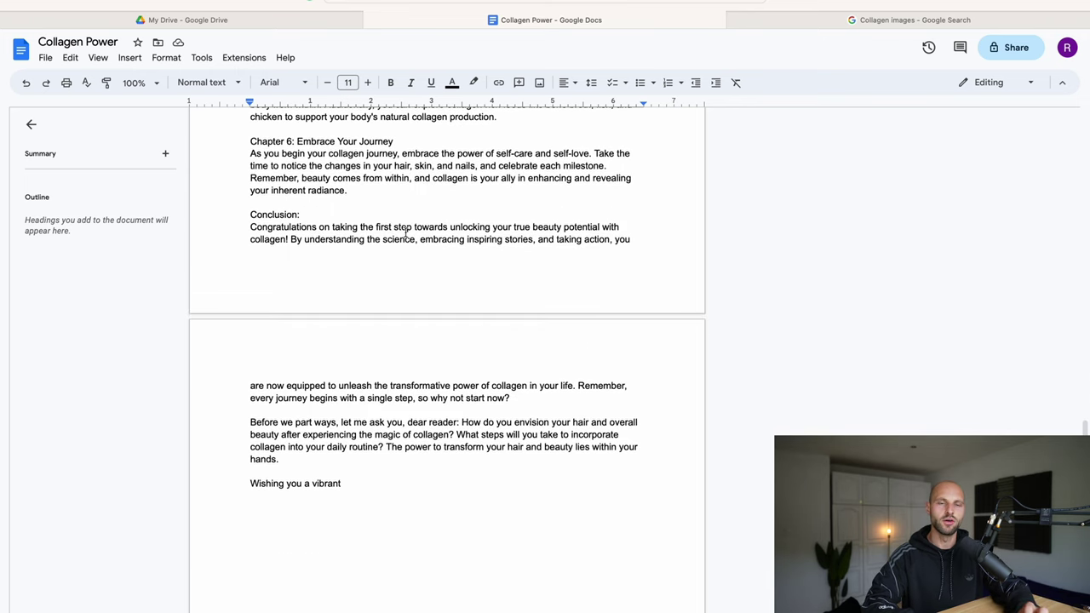
pyautogui.scroll(-3, 406, 233)
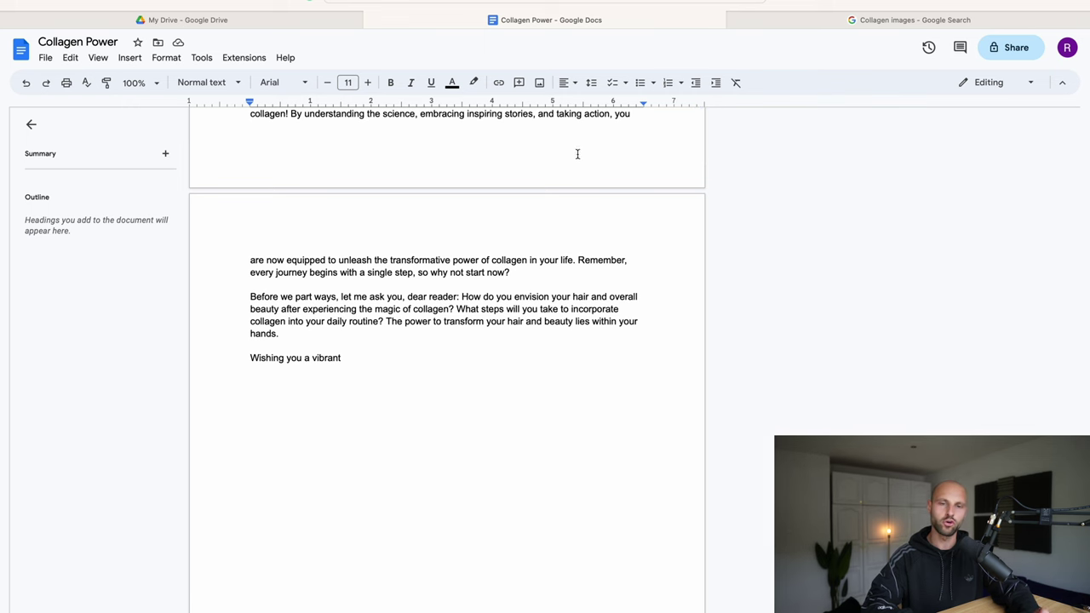
pyautogui.click(904, 20)
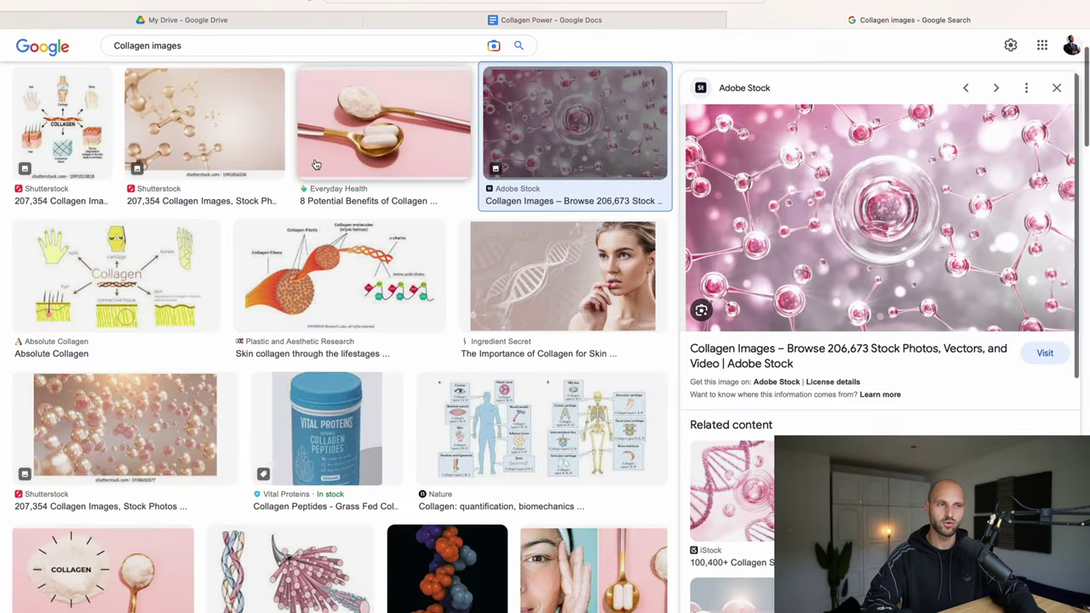
# Step: Search Google Images for buy now button PNG images
pyautogui.scroll(1, 543, 168)
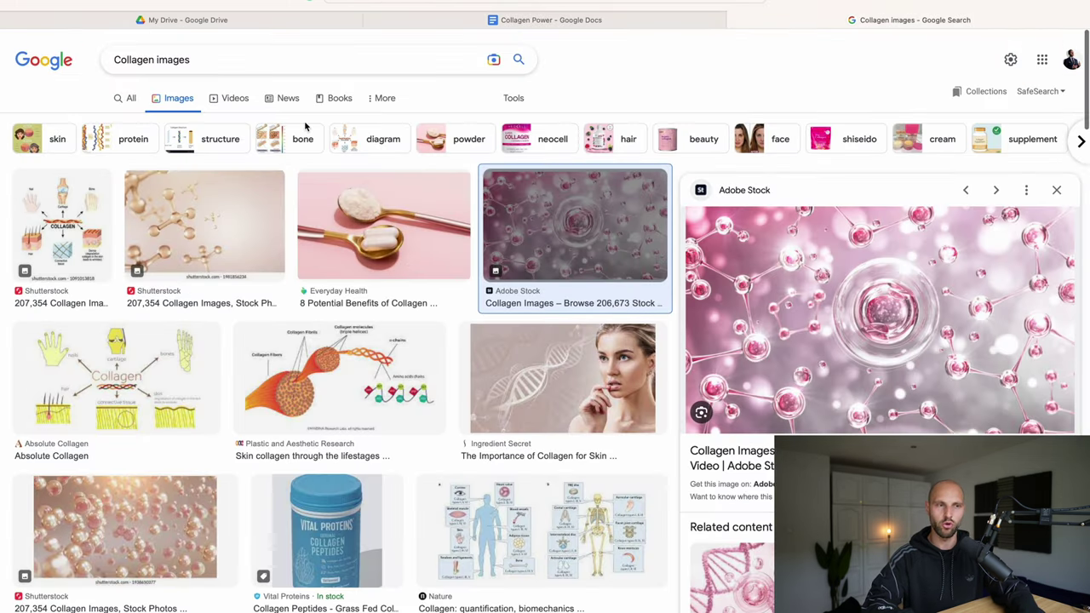
pyautogui.doubleClick(147, 64)
pyautogui.write('buttion b')
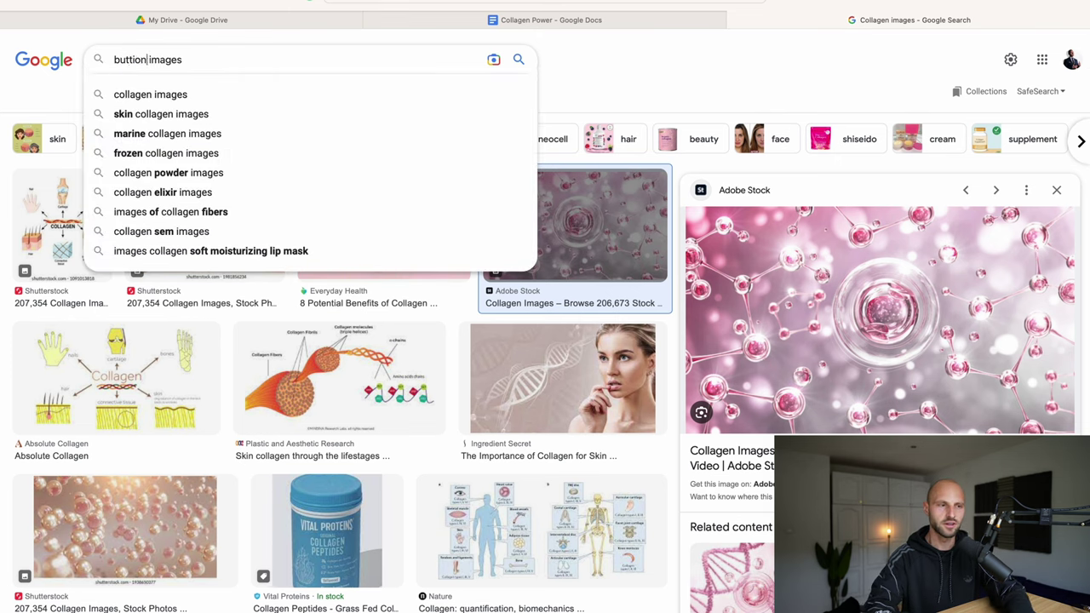
pyautogui.write('uy now ')
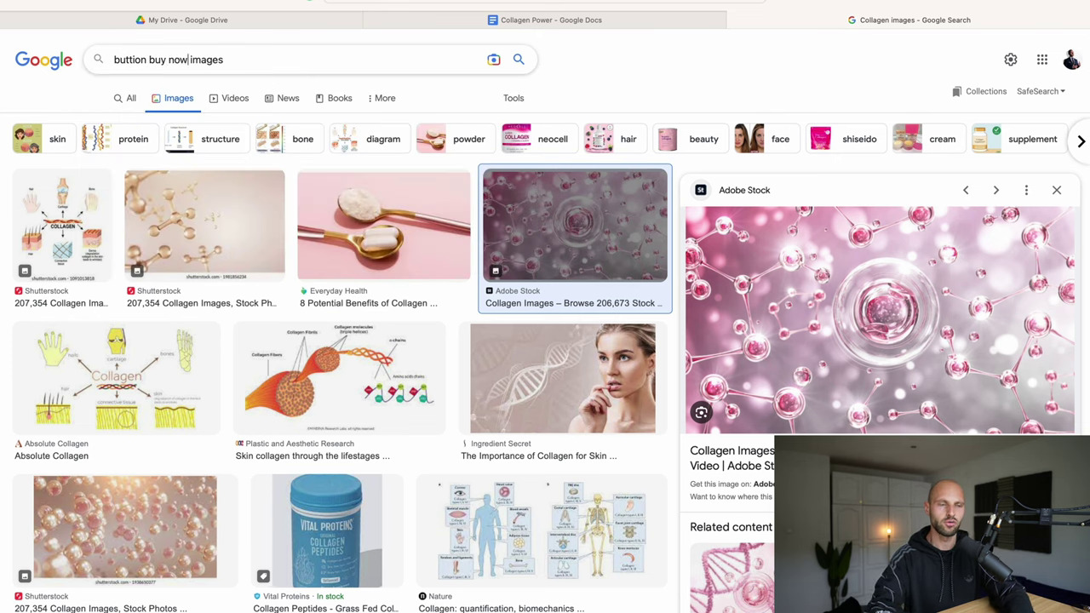
pyautogui.write('png')
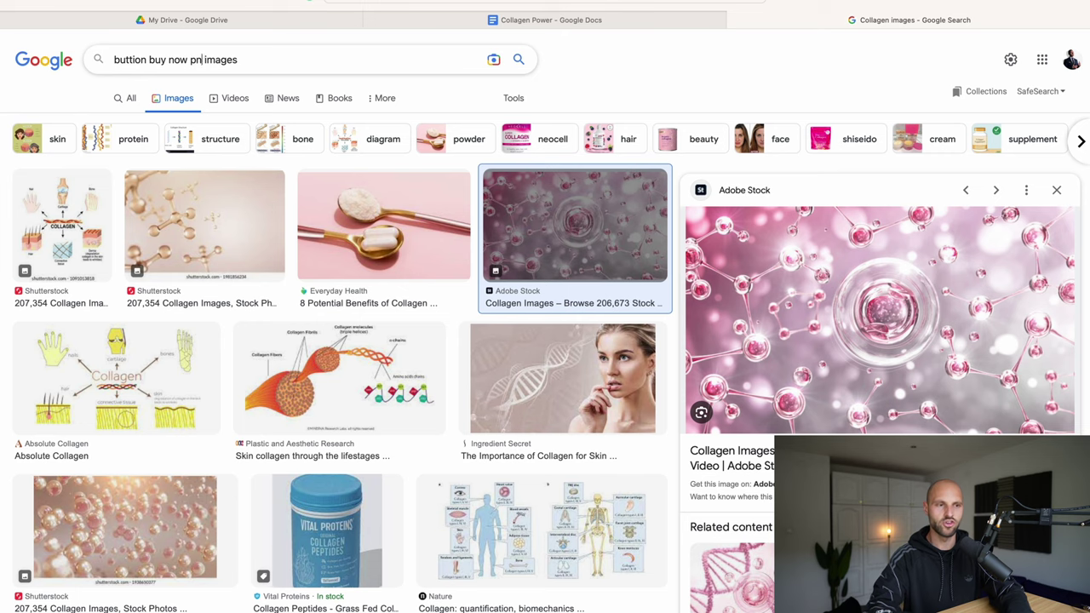
pyautogui.hotkey('shift', 'End')
pyautogui.press('BackSpace')
pyautogui.press('Return')
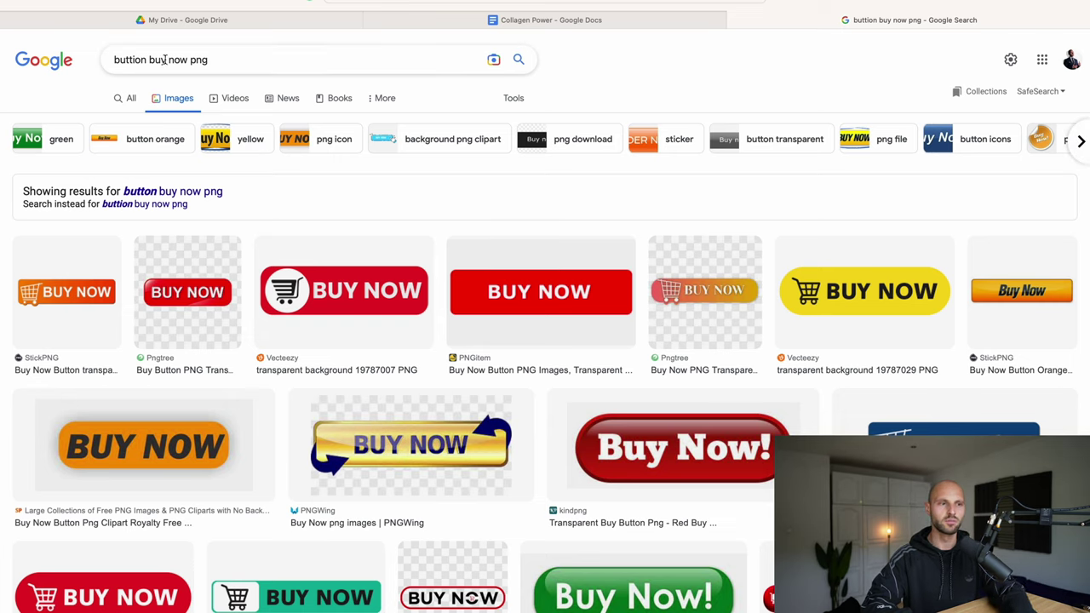
# Step: Change the image search to 'learn more button' images
pyautogui.moveTo(170, 60); pyautogui.dragTo(113, 60)
pyautogui.write('learn more')
pyautogui.press('Delete')
pyautogui.press('Delete')
pyautogui.press('Delete')
pyautogui.press('Delete')
pyautogui.write('button')
pyautogui.press('Return')
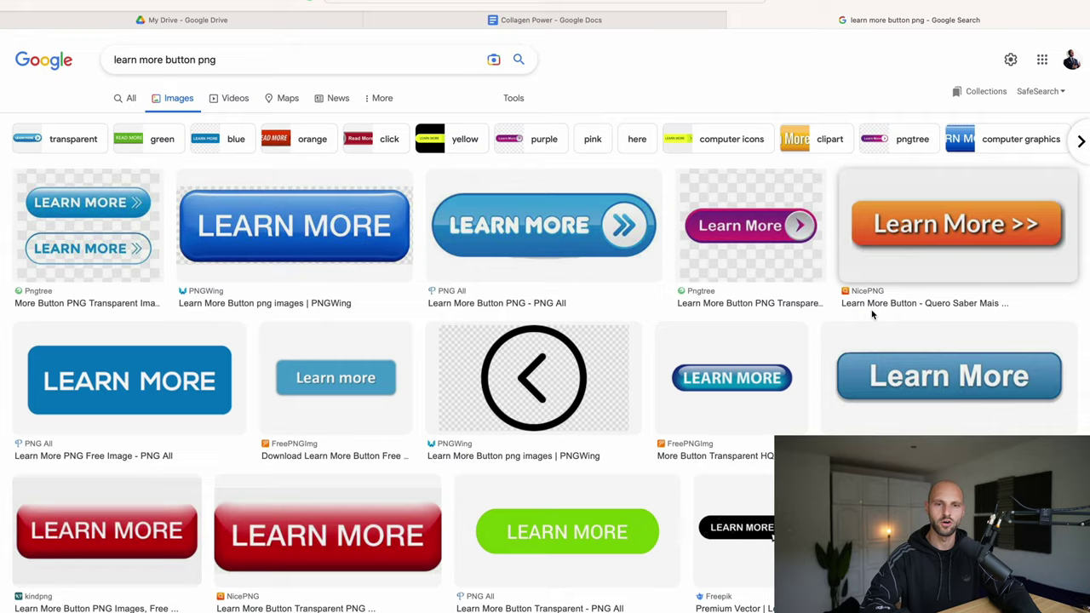
# Step: Copy the image address of the green LEARN MORE button and return to the document
pyautogui.scroll(-5, 871, 314)
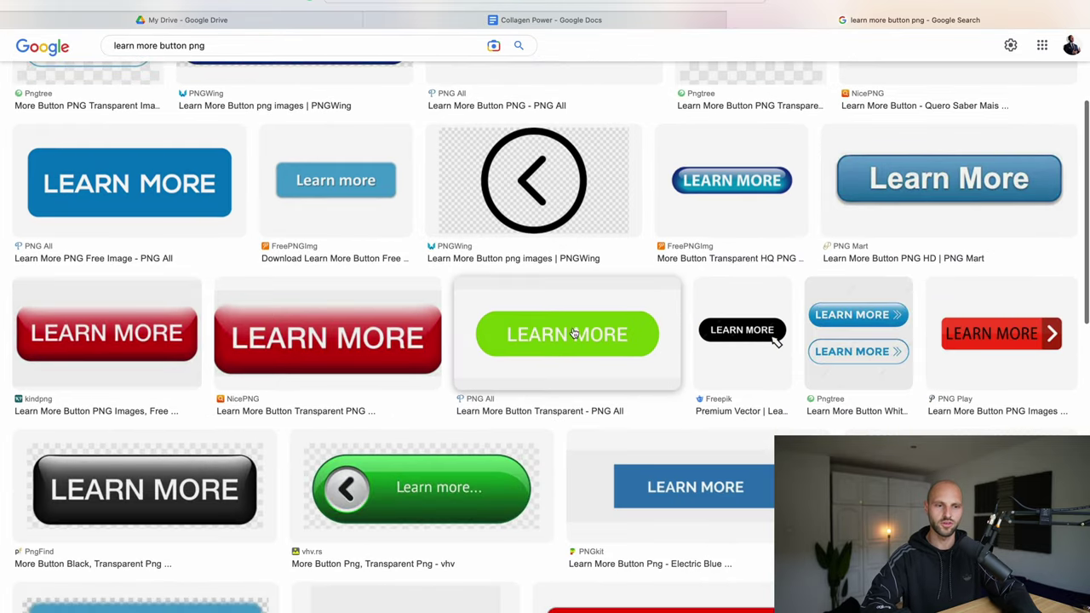
pyautogui.click(584, 340)
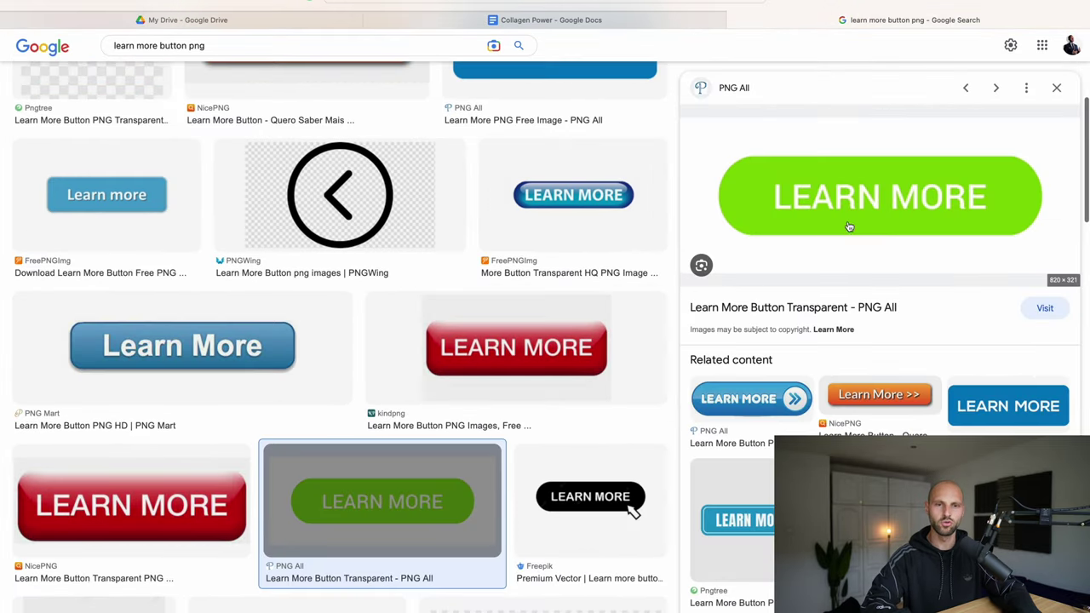
pyautogui.rightClick(874, 205)
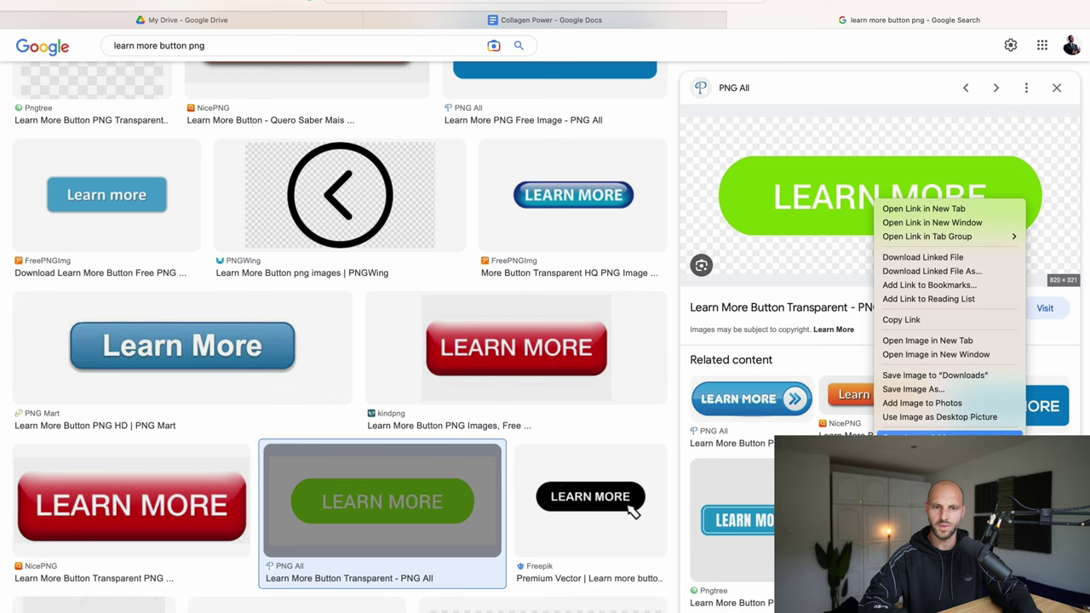
pyautogui.click(946, 437)
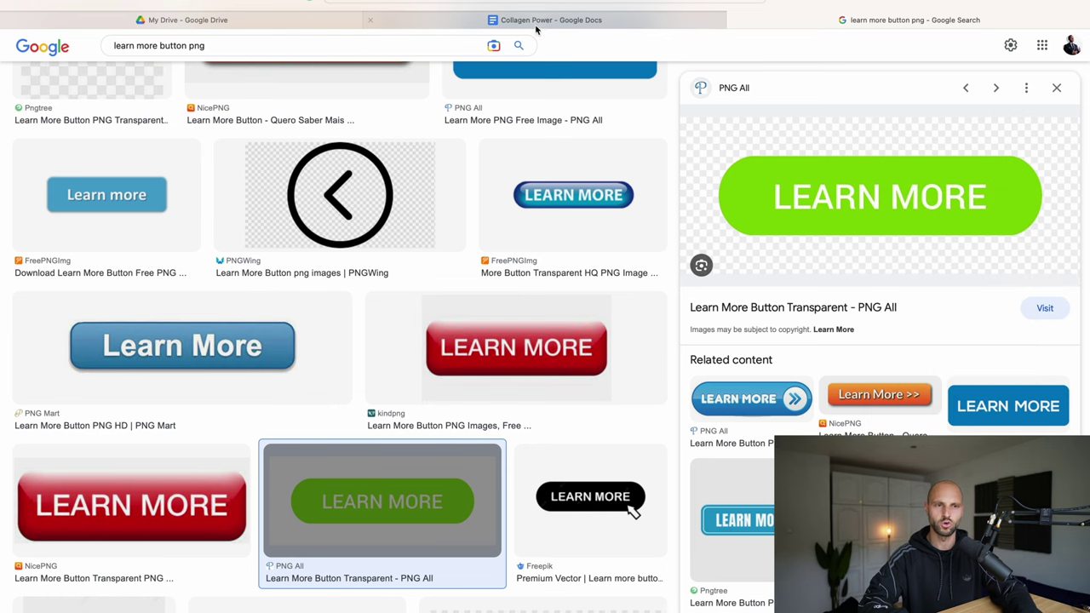
pyautogui.click(541, 22)
# Step: Insert the green LEARN MORE image by its pasted URL on a new line below 'Wishing you a vibrant'
pyautogui.click(369, 358)
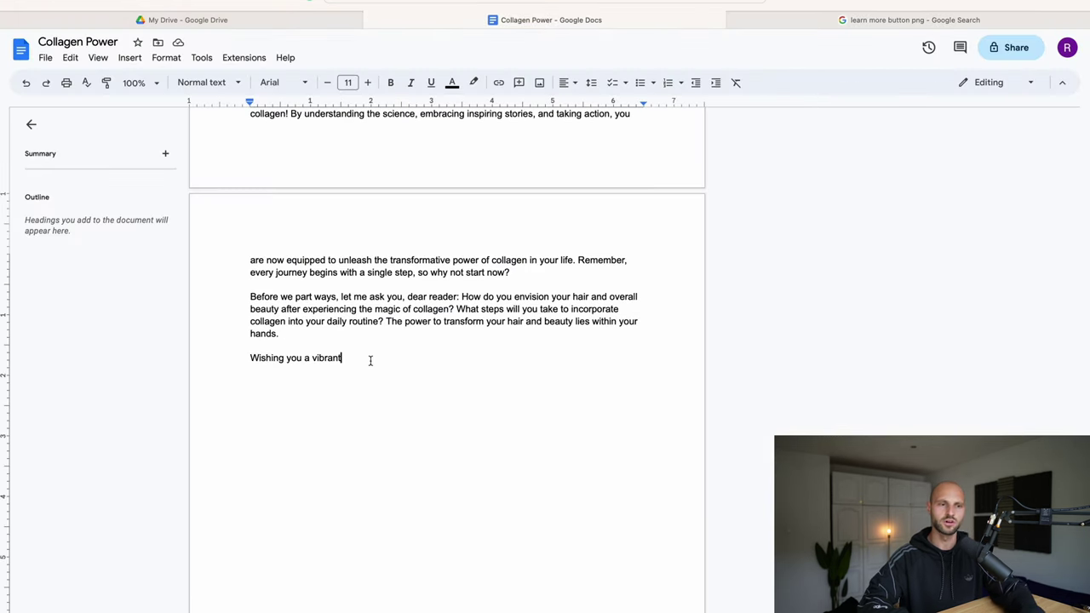
pyautogui.press('Return')
pyautogui.press('Return')
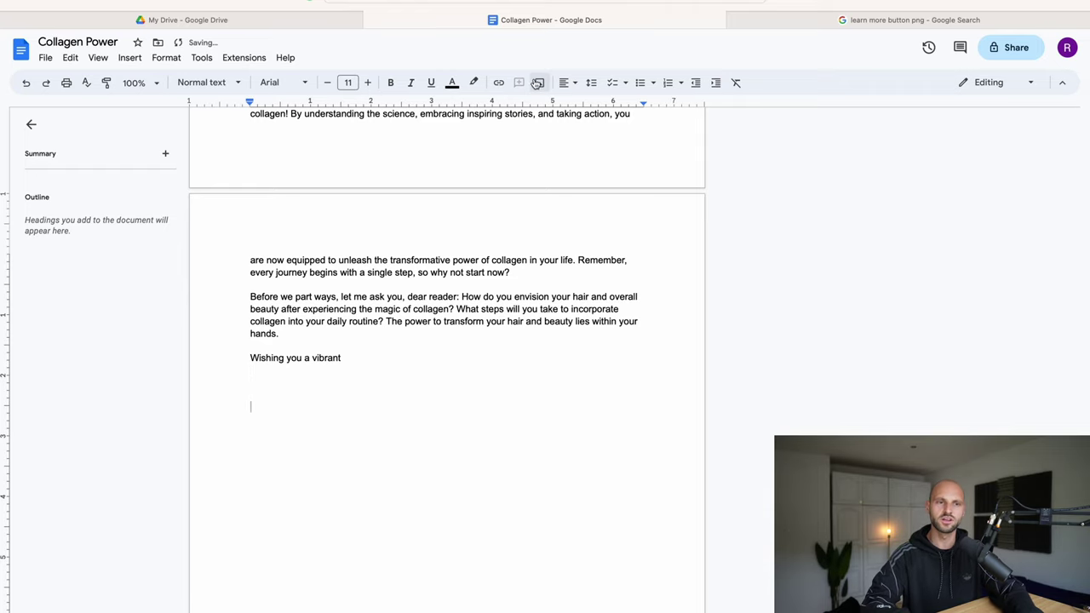
pyautogui.click(538, 82)
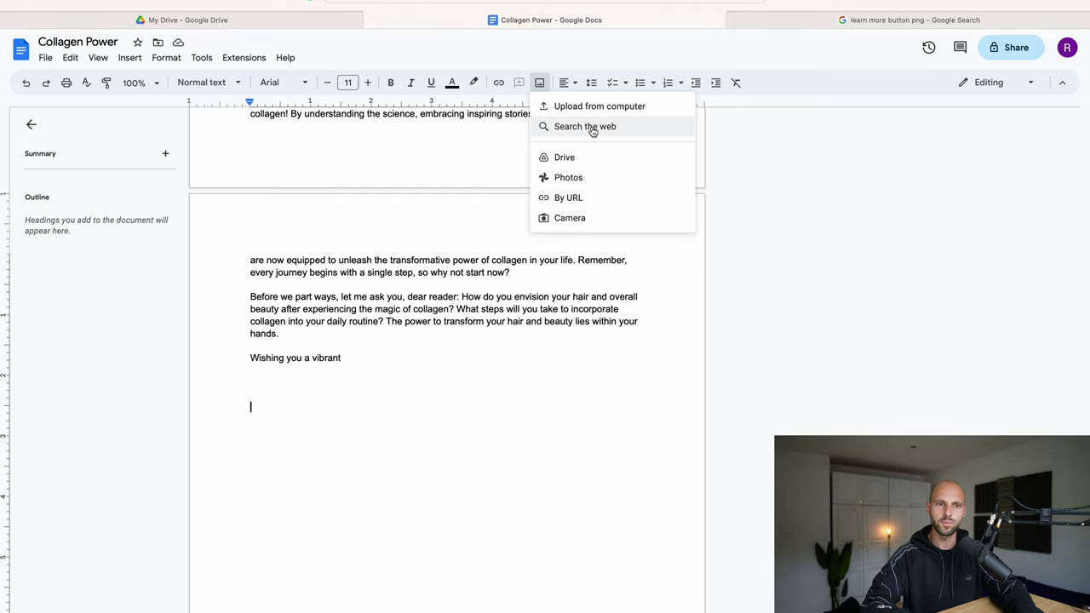
pyautogui.click(569, 199)
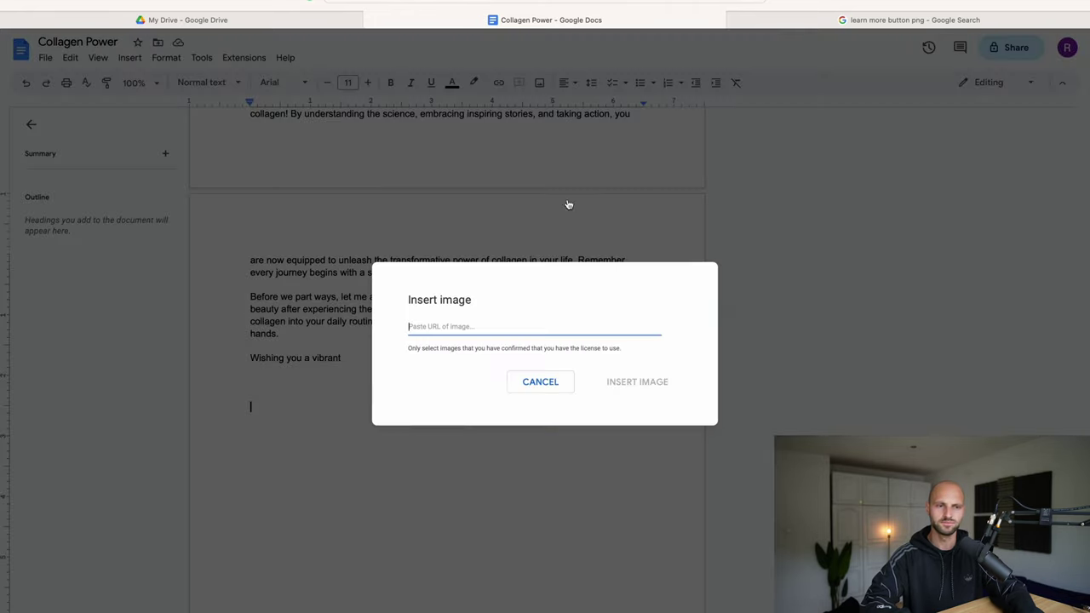
pyautogui.rightClick(444, 331)
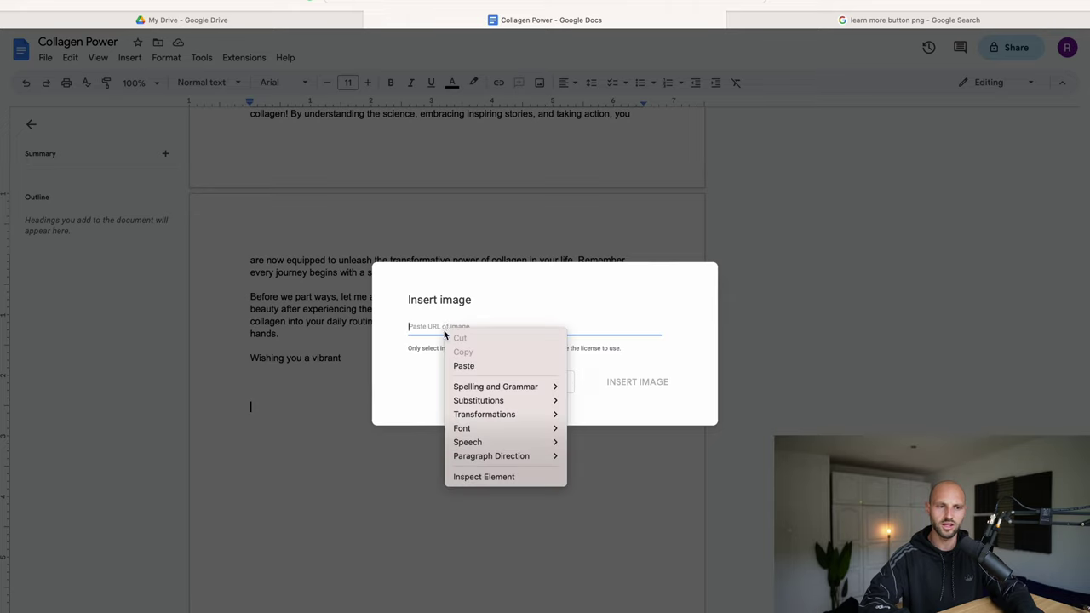
pyautogui.click(503, 366)
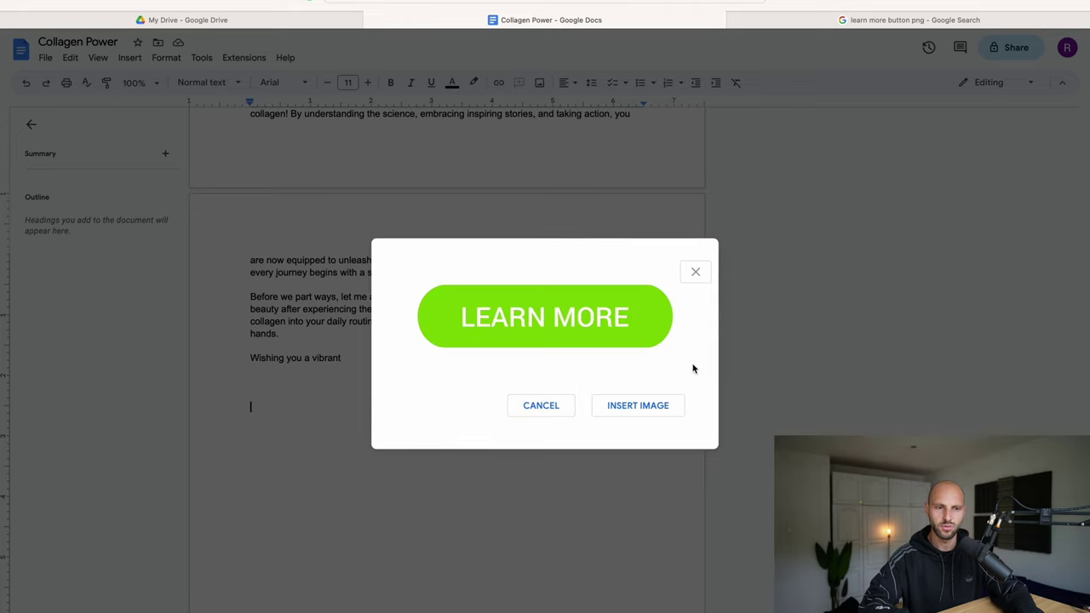
pyautogui.click(638, 407)
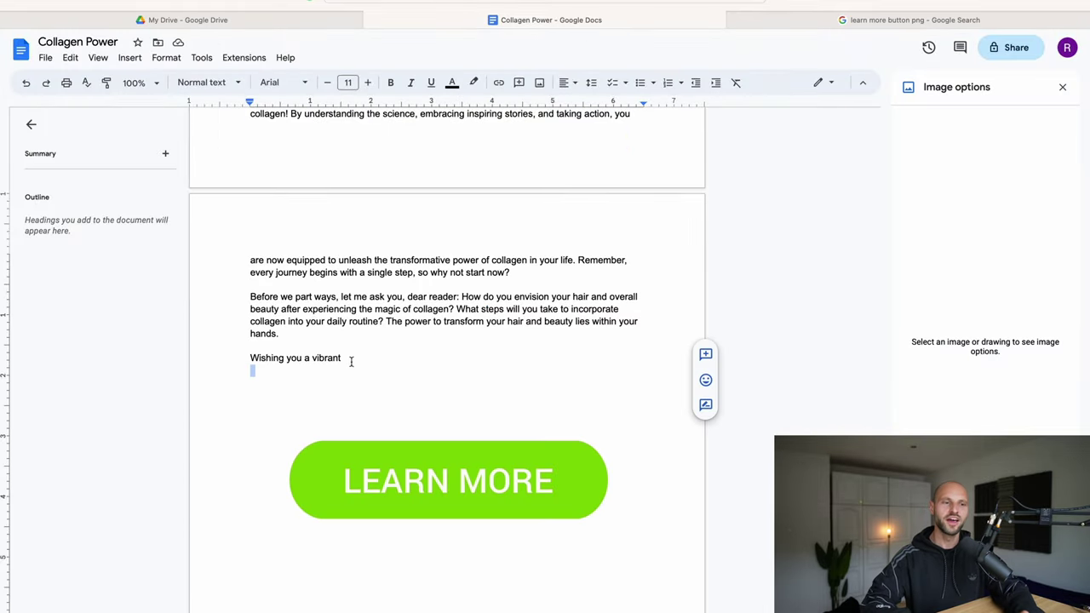
pyautogui.click(323, 357)
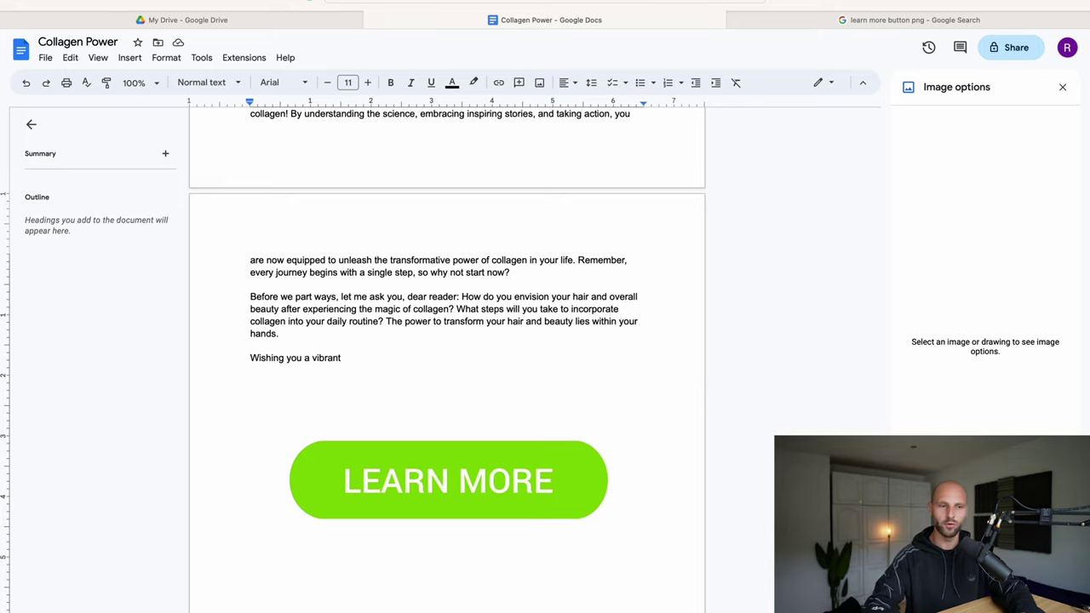
# Step: Add a line urging readers to click the button above the LEARN MORE image, correcting the misspelling to 'organic'
pyautogui.press('Return')
pyautogui.press('Return')
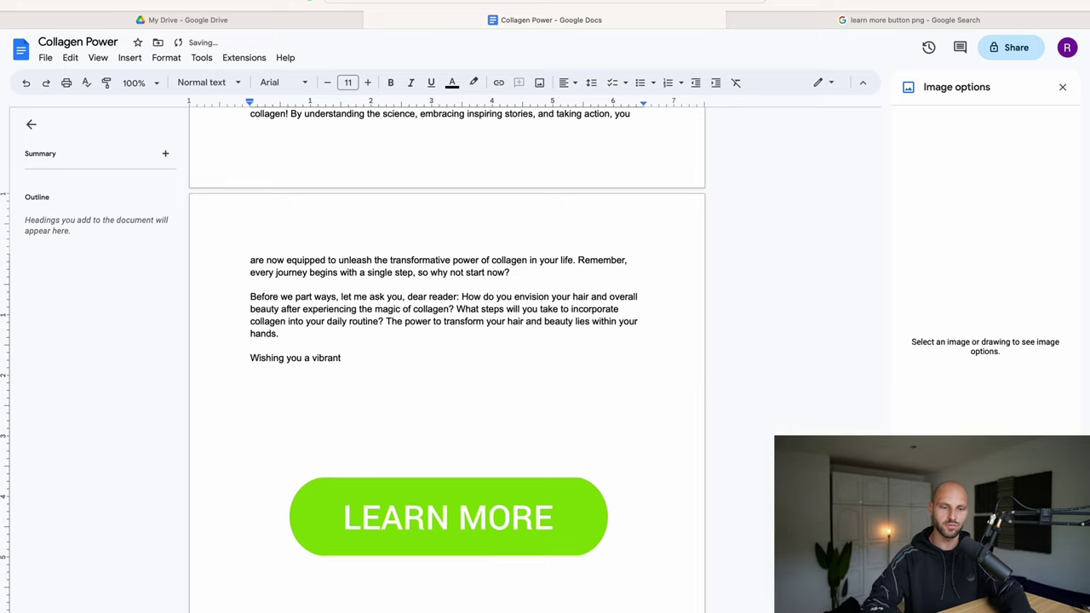
pyautogui.write('I')
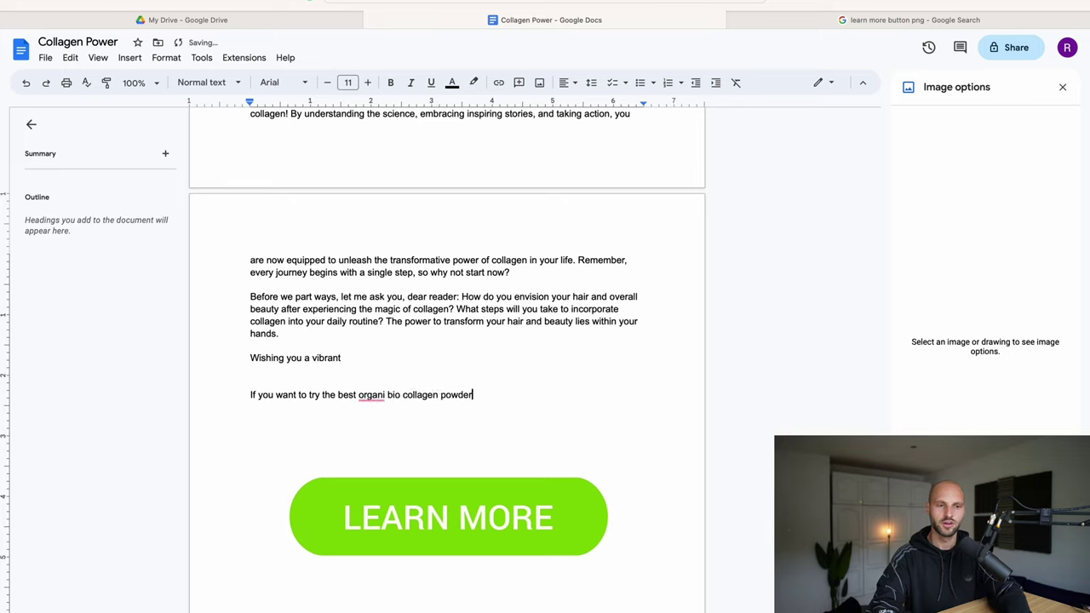
pyautogui.write('ut tyhere click the button below:')
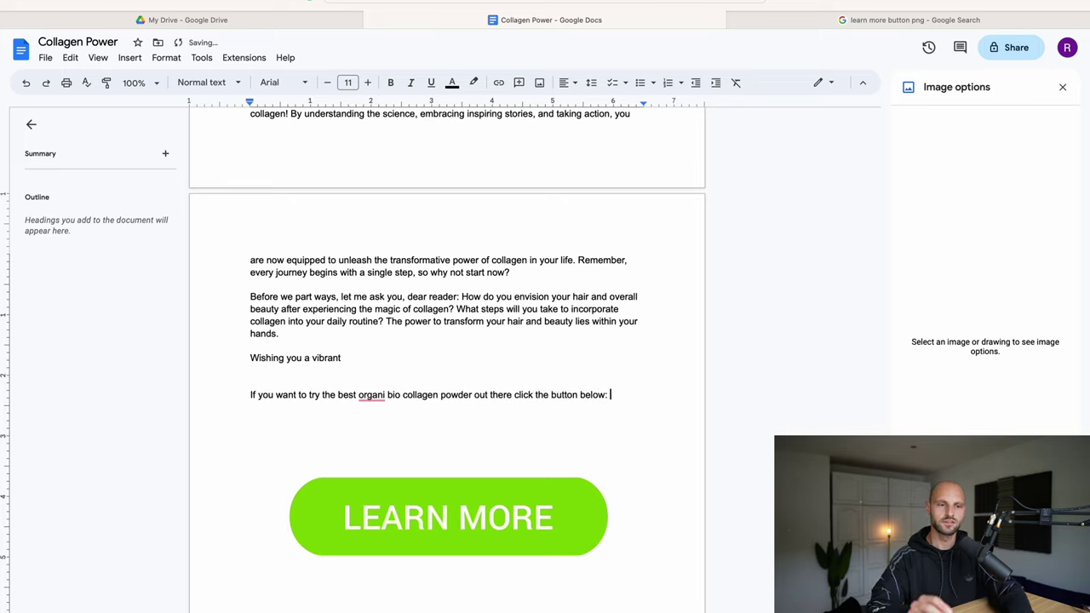
pyautogui.click(371, 394)
pyautogui.click(380, 416)
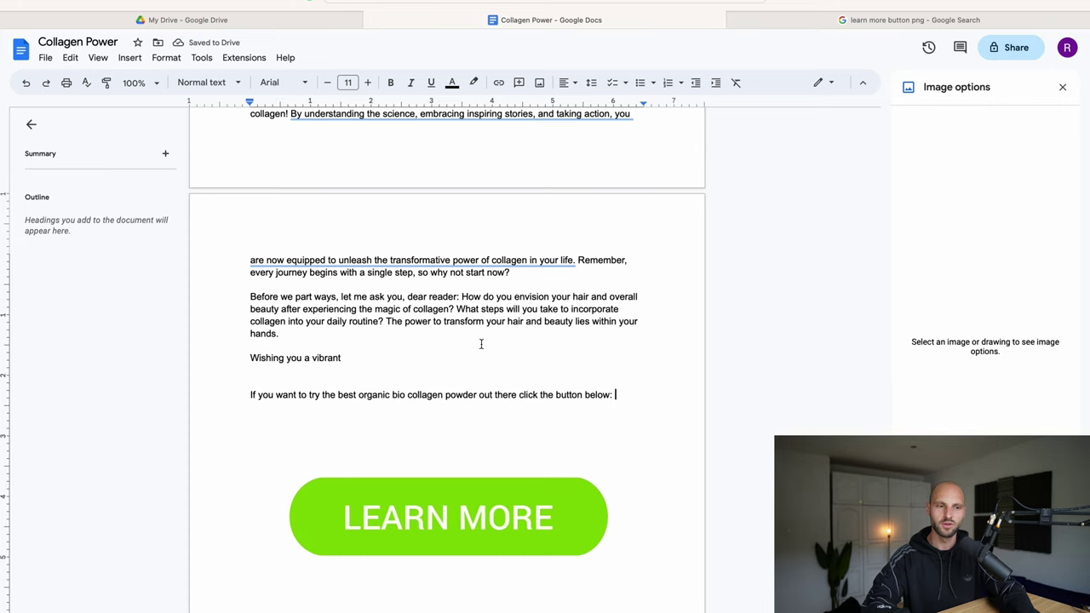
# Step: Review the whole ebook, then start inserting a link on the LEARN MORE image
pyautogui.scroll(15, 498, 513)
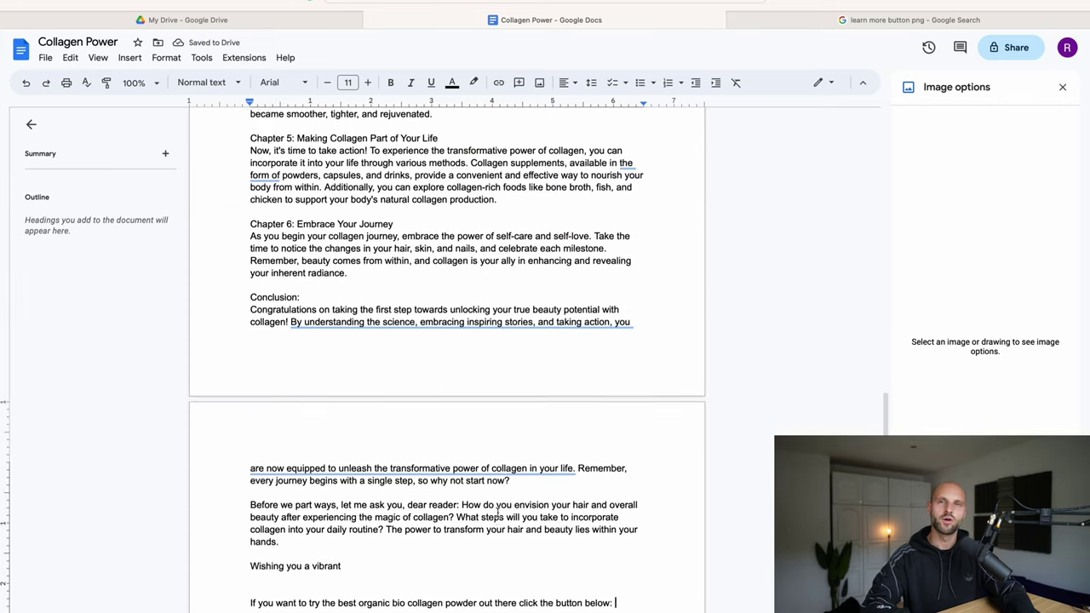
pyautogui.scroll(5, 445, 357)
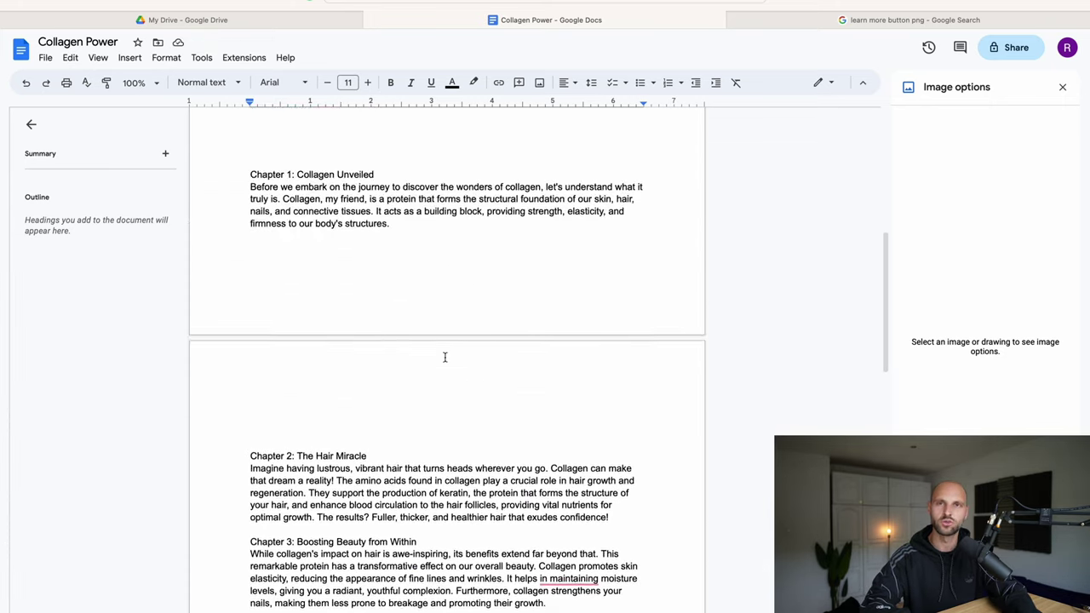
pyautogui.scroll(3, 444, 358)
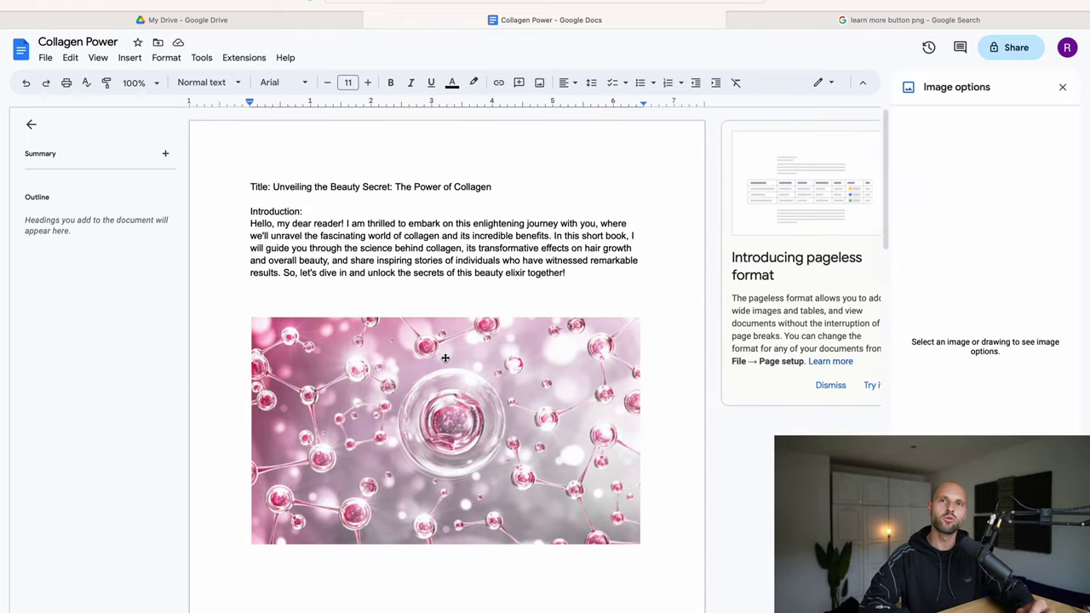
pyautogui.scroll(-5, 361, 233)
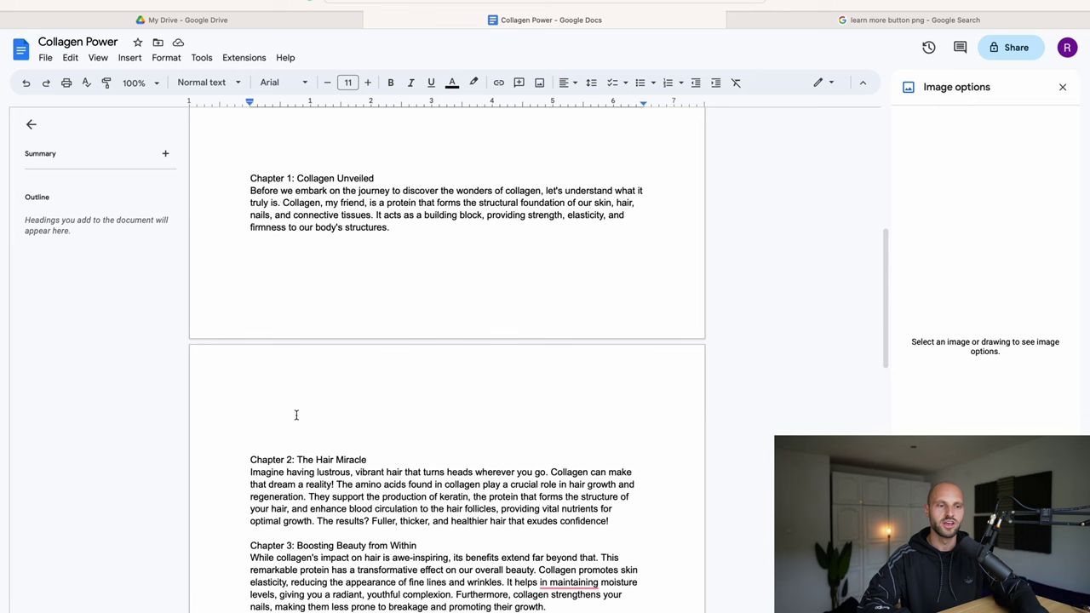
pyautogui.scroll(-3, 292, 474)
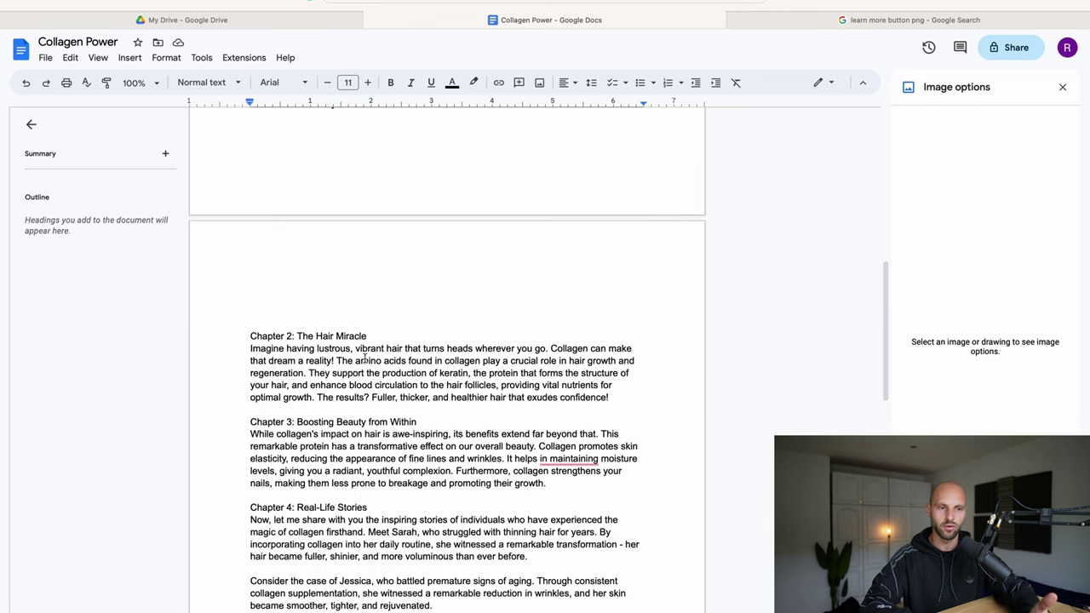
pyautogui.scroll(-10, 442, 404)
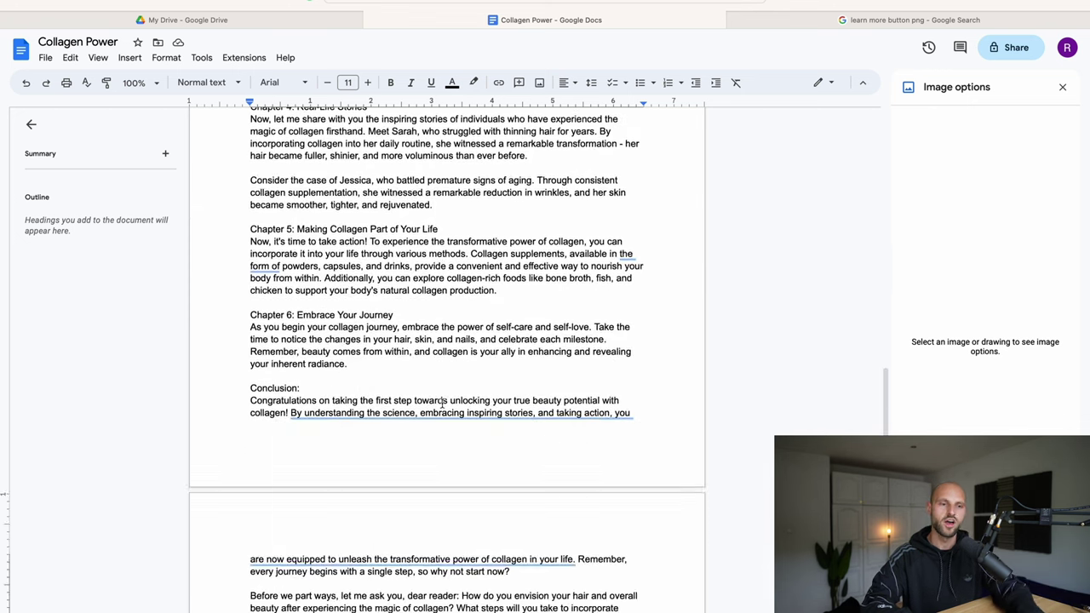
pyautogui.scroll(-3, 442, 403)
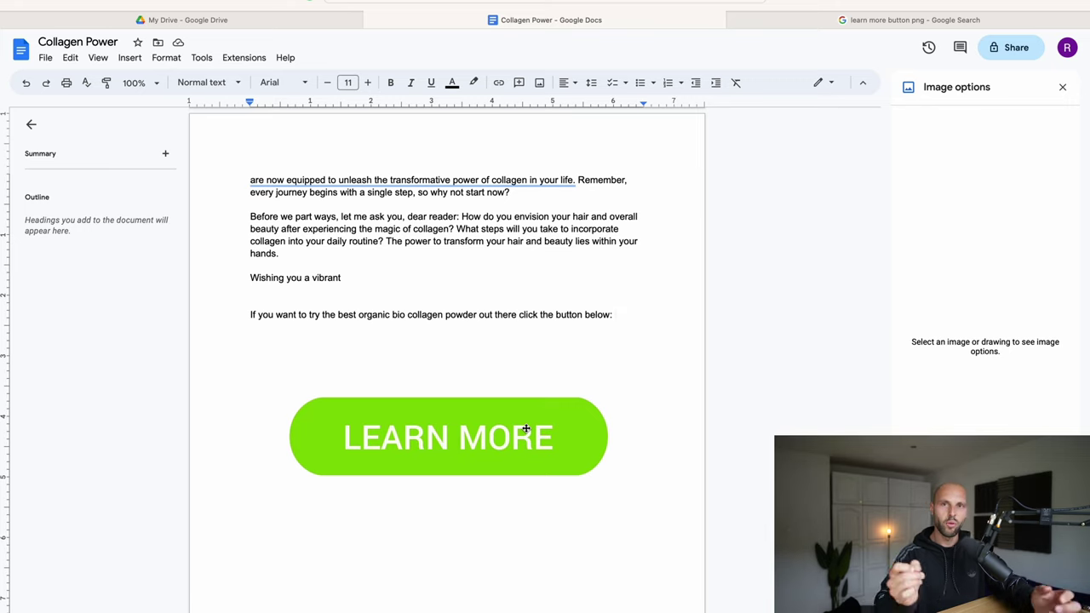
pyautogui.rightClick(430, 415)
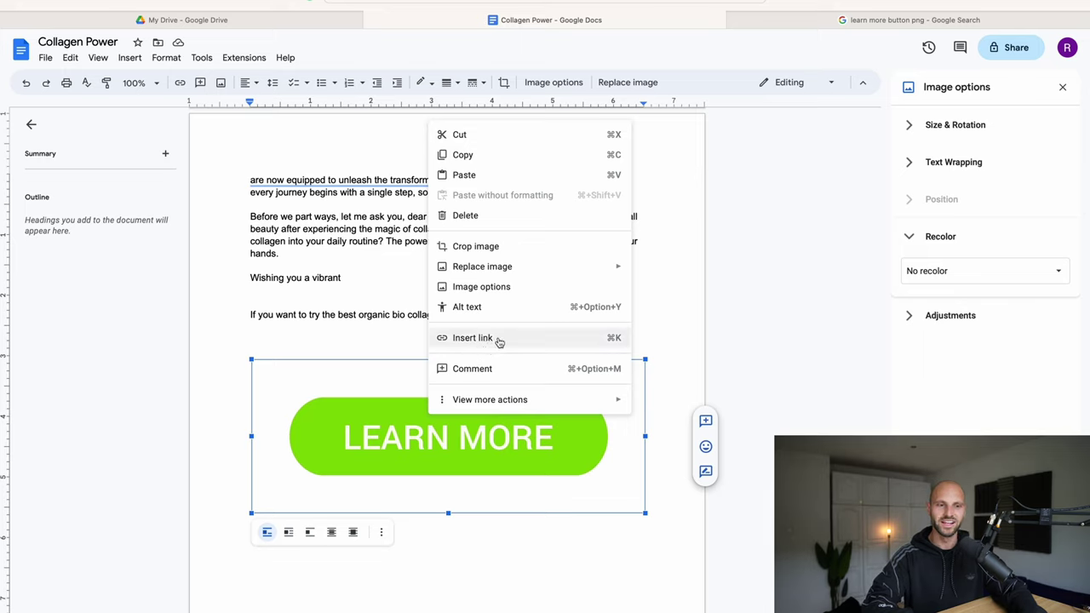
pyautogui.click(493, 339)
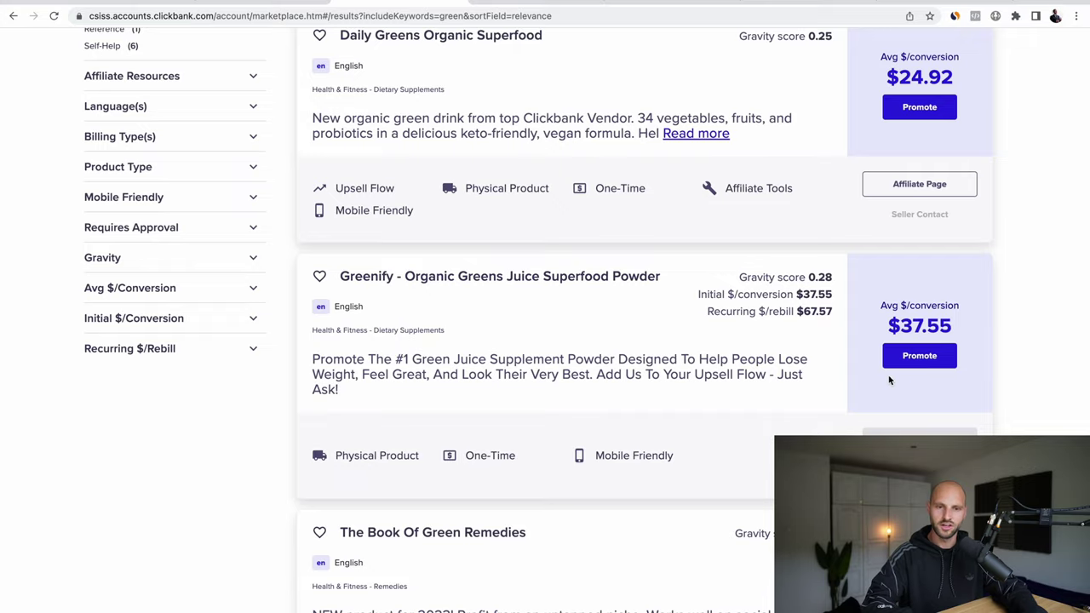
# Step: Generate and copy the encrypted ClickBank HopLink for the $37.55 superfood powder, then return to the document's link box
pyautogui.click(924, 356)
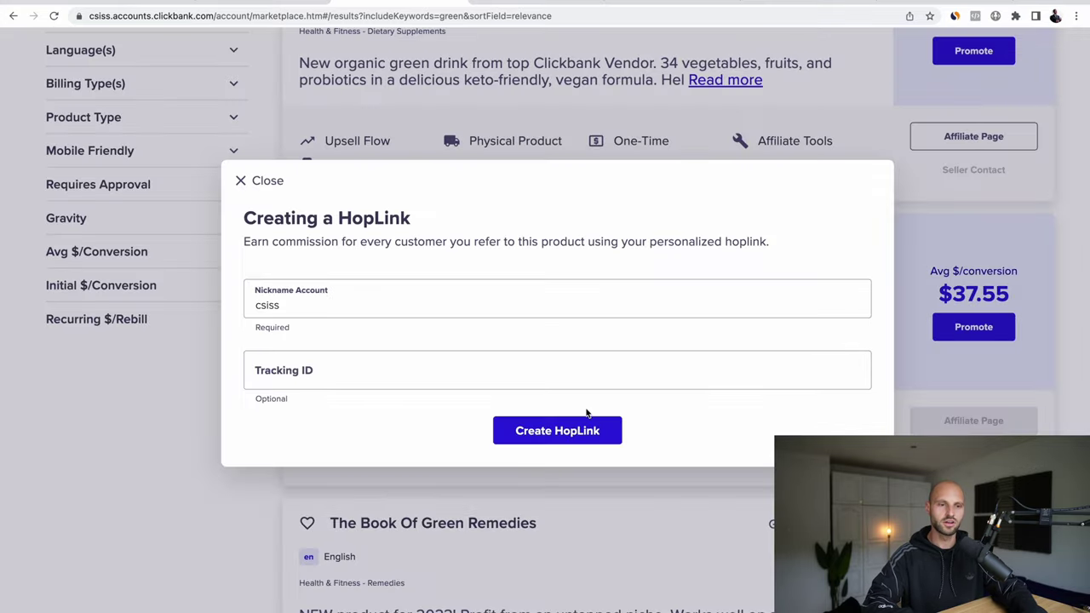
pyautogui.click(542, 432)
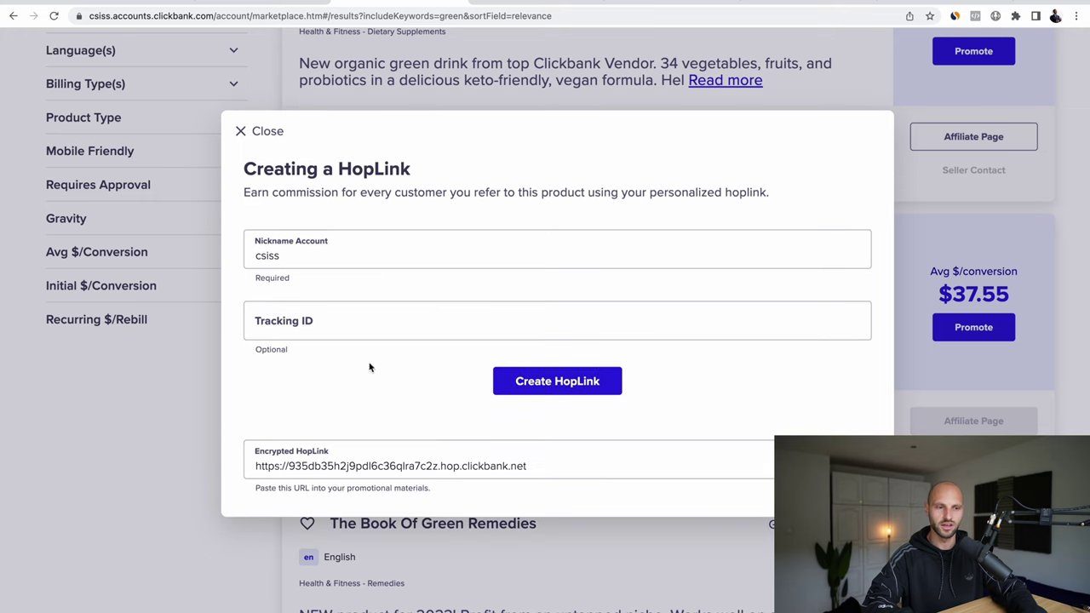
pyautogui.click(373, 474)
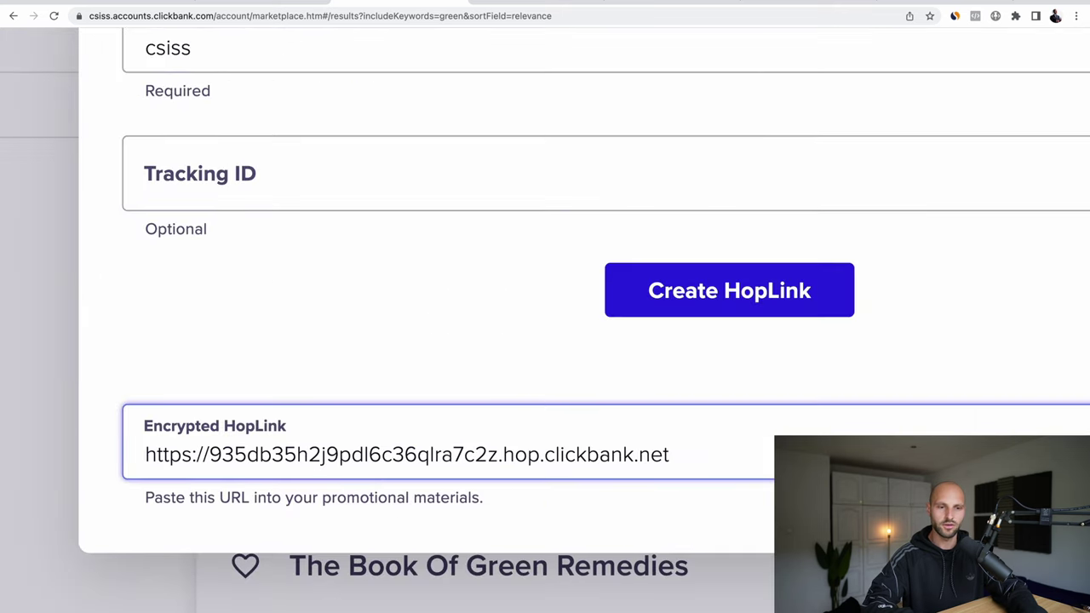
pyautogui.hscroll(5, 545, 340)
pyautogui.click(1036, 430)
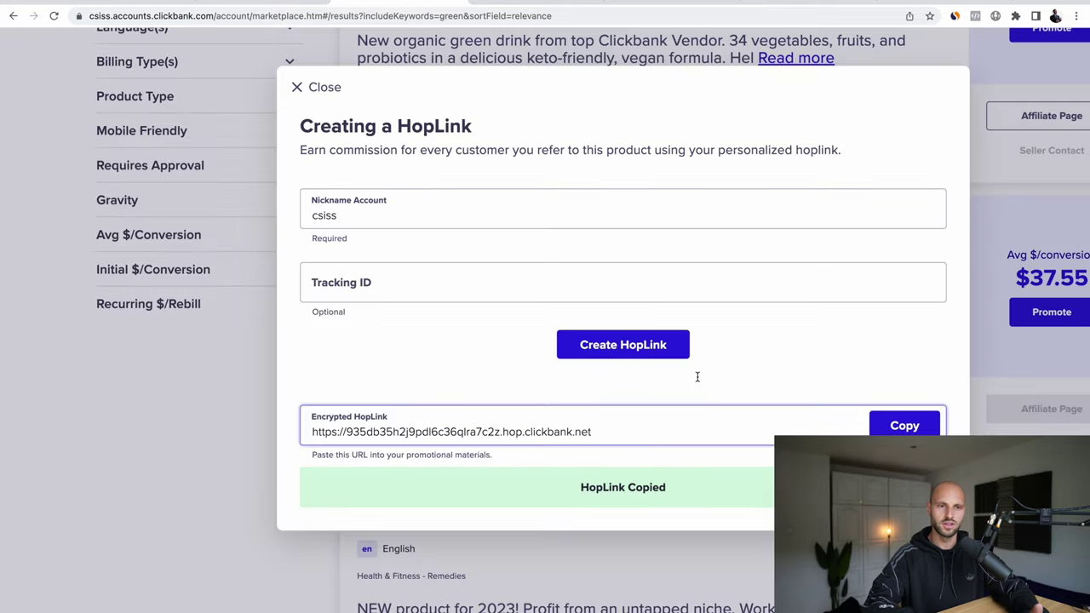
pyautogui.click(669, 198)
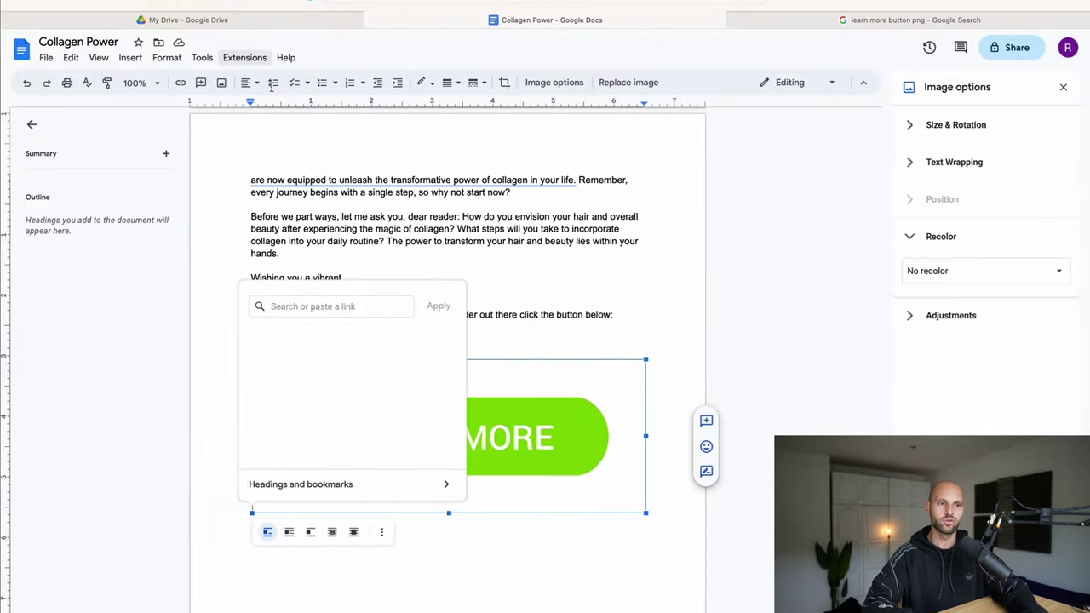
pyautogui.click(271, 306)
# Step: Link the LEARN MORE image to the pasted ClickBank HopLink
pyautogui.rightClick(278, 305)
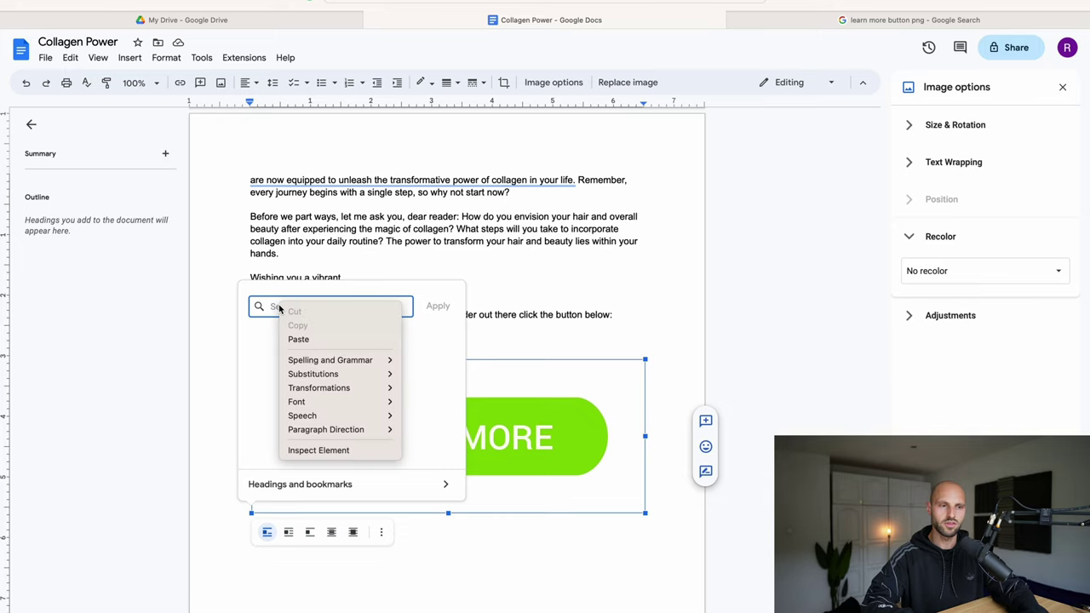
pyautogui.click(315, 339)
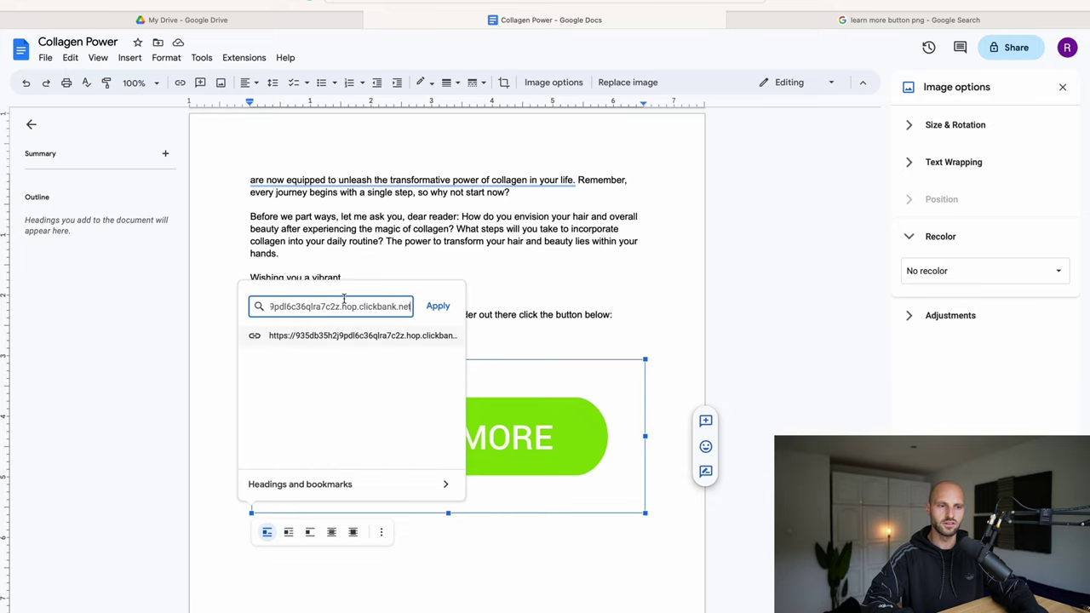
pyautogui.click(437, 306)
pyautogui.click(667, 305)
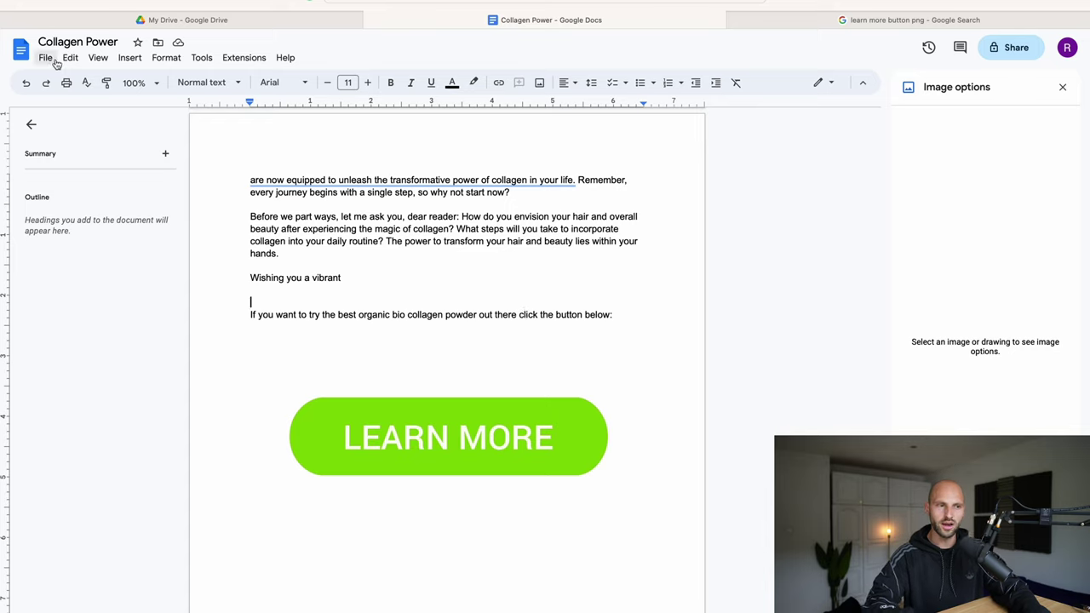
# Step: Download the ebook as a PDF document (.pdf)
pyautogui.click(46, 59)
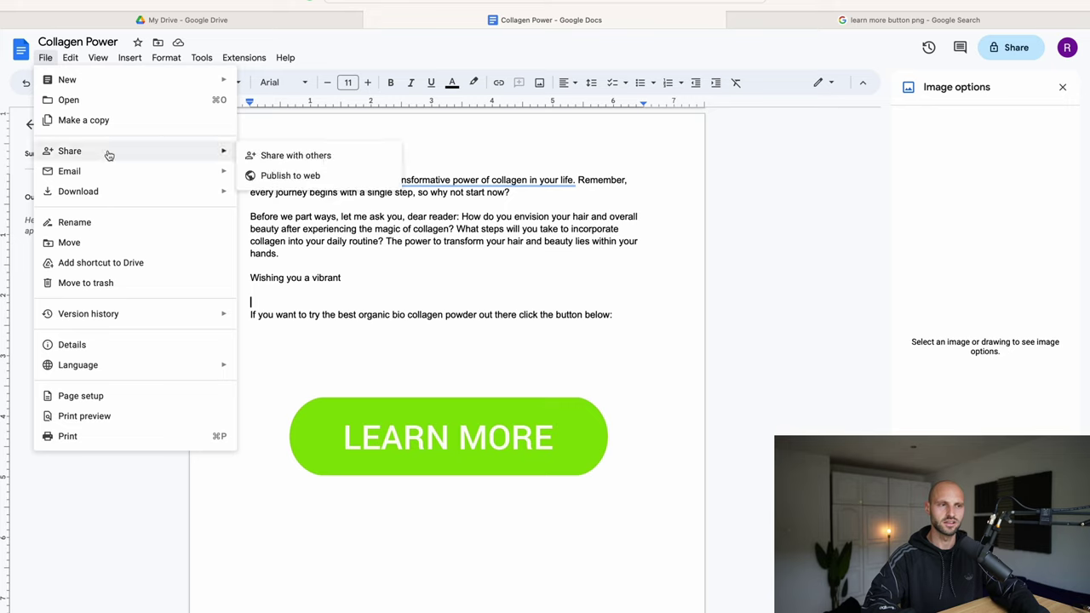
pyautogui.moveTo(106, 202)
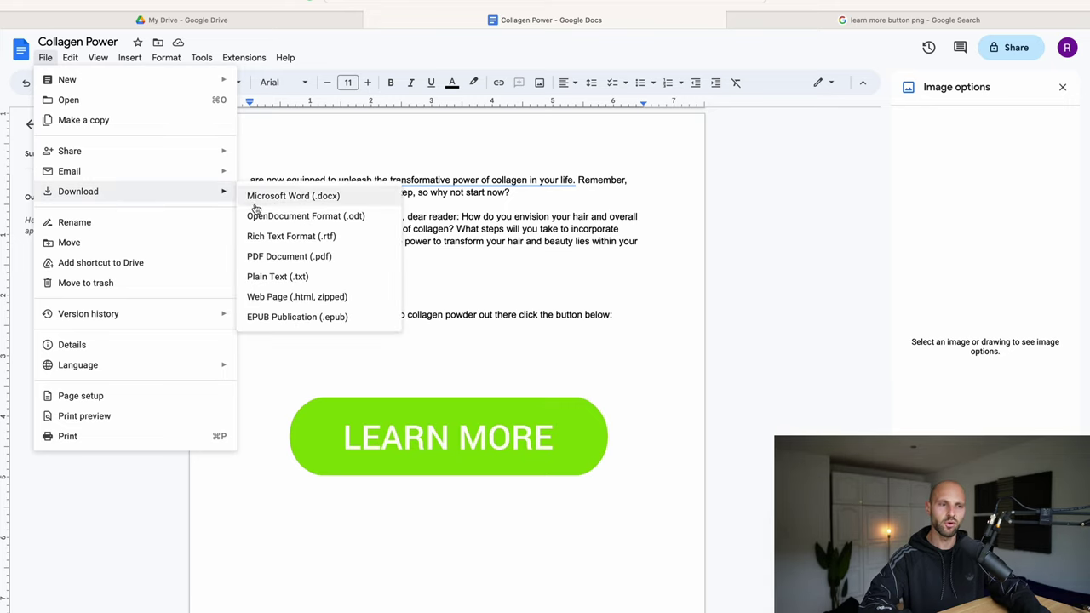
pyautogui.click(288, 256)
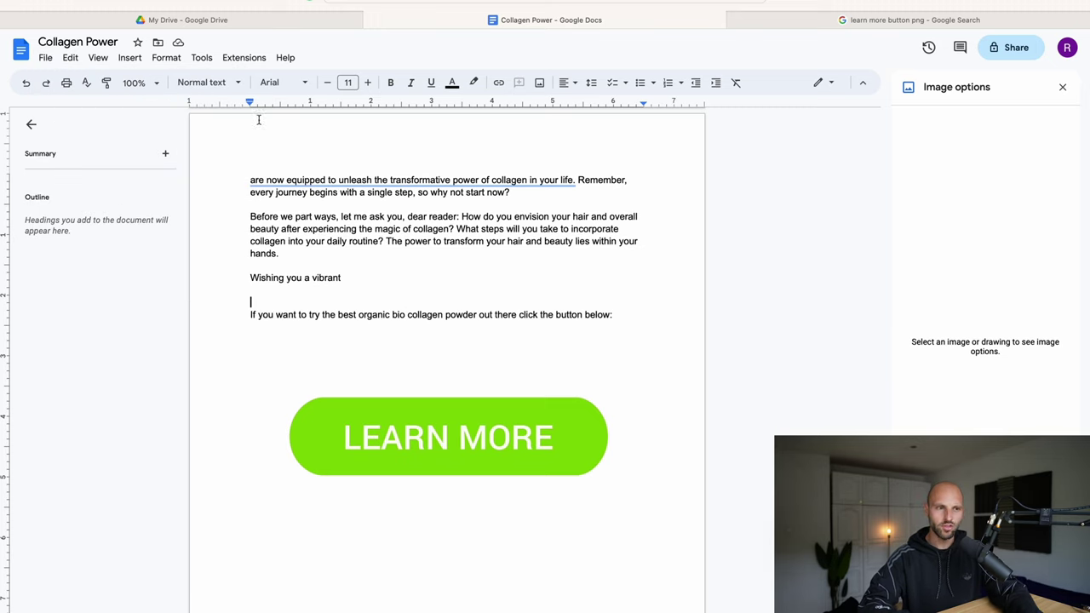
# Step: Upload Collagen Power.pdf to My Drive, switch to grid view, and open the PDF's preview
pyautogui.click(220, 19)
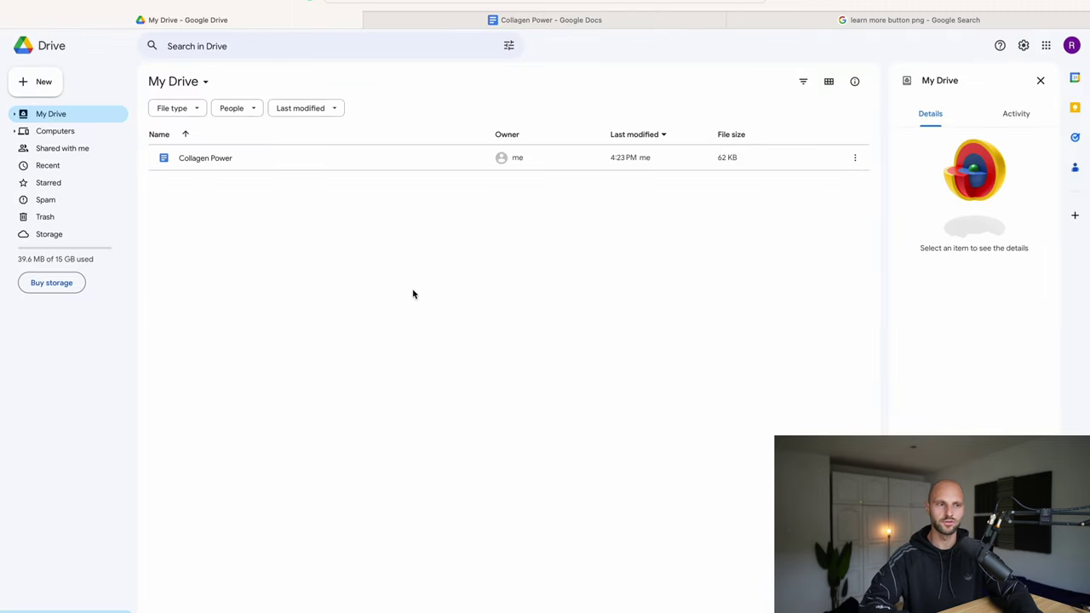
pyautogui.click(38, 86)
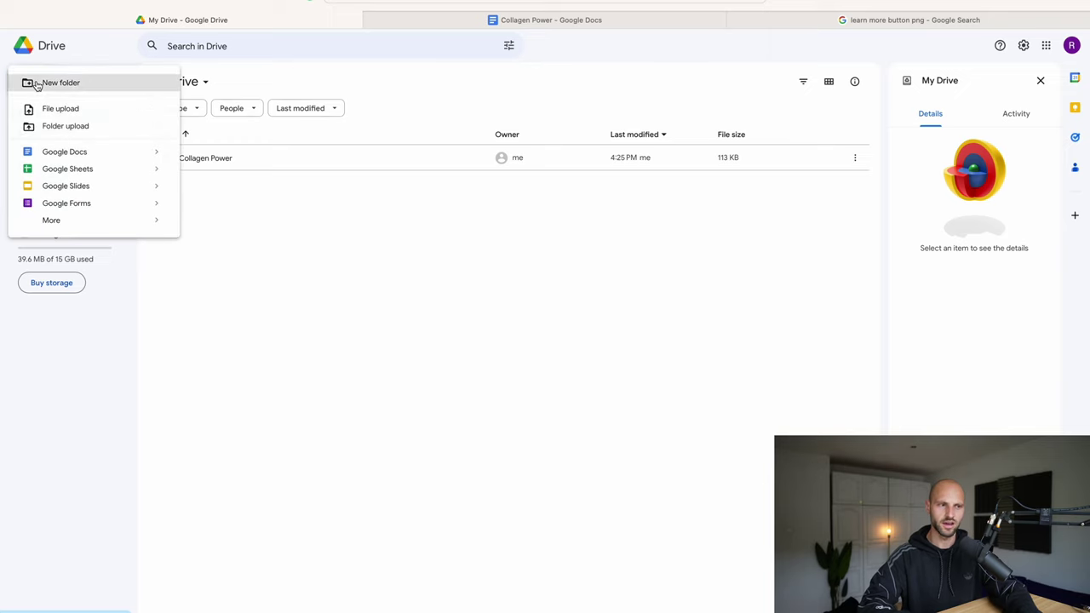
pyautogui.click(79, 111)
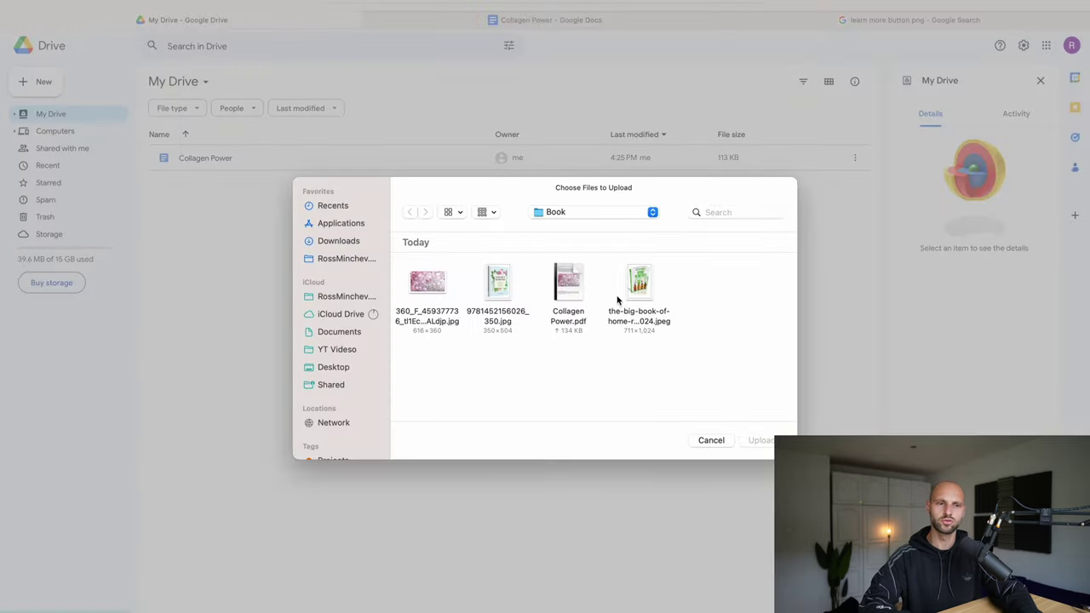
pyautogui.click(575, 274)
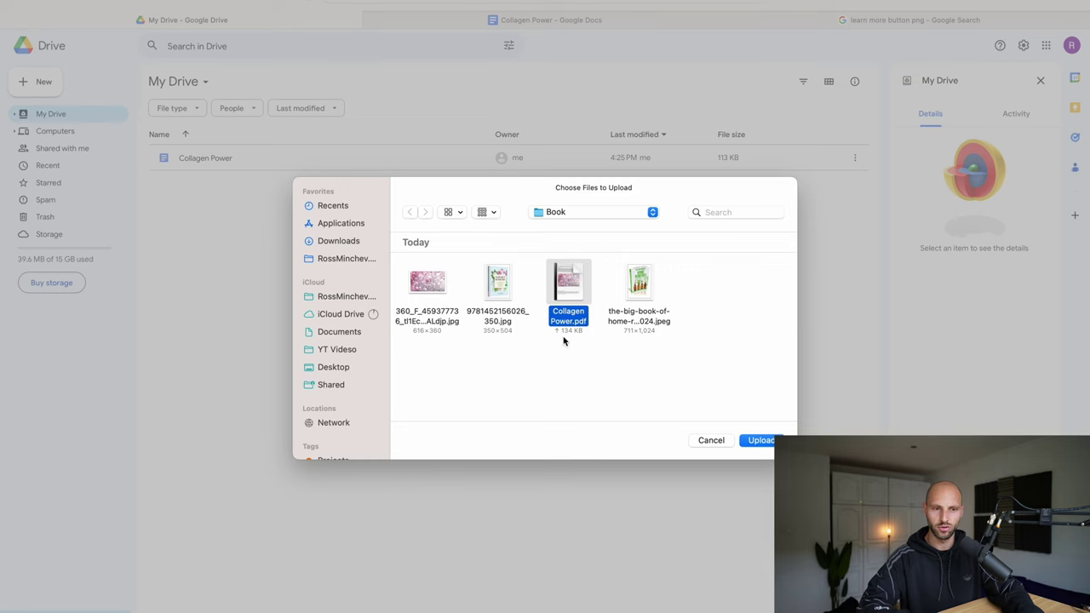
pyautogui.click(760, 441)
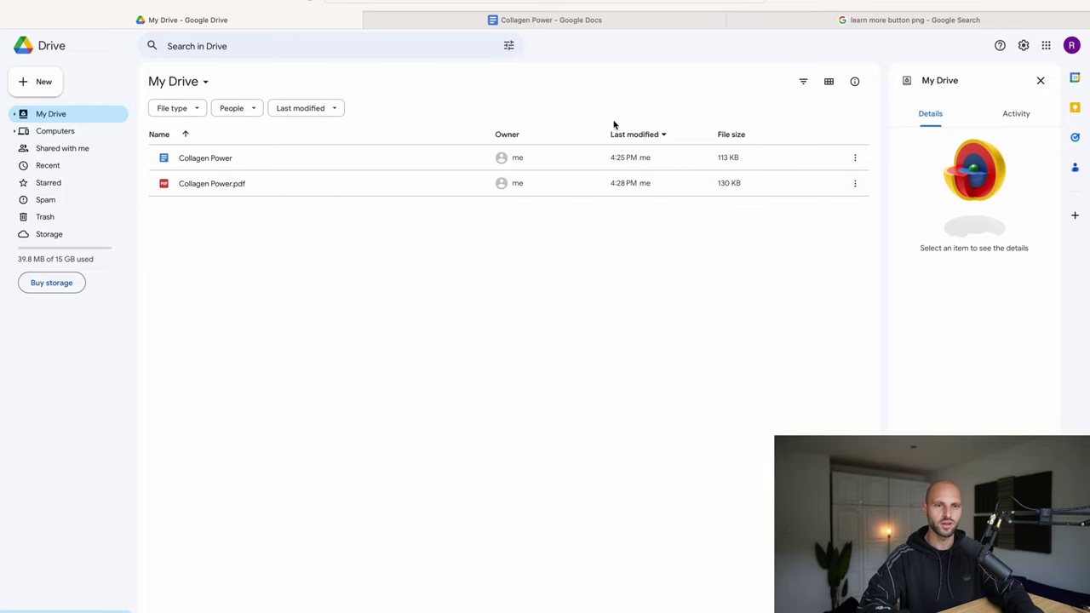
pyautogui.click(828, 82)
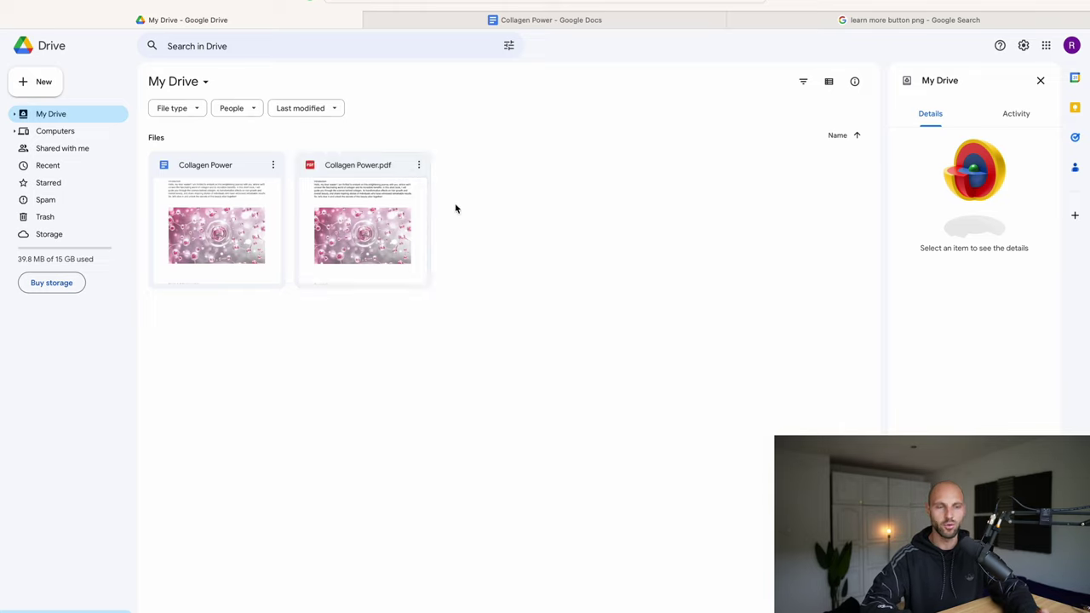
pyautogui.doubleClick(405, 239)
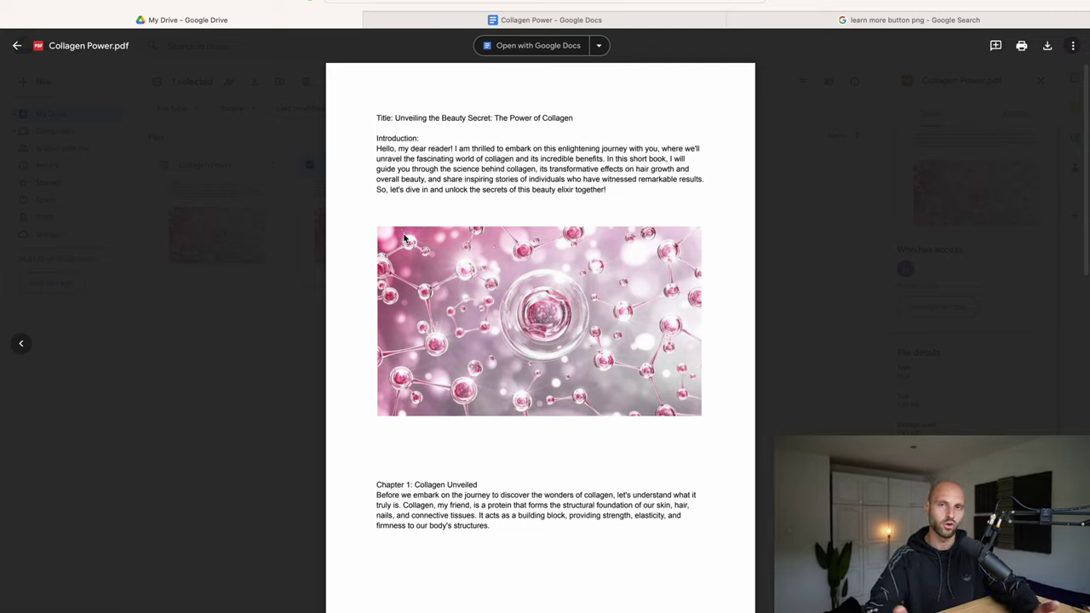
# Step: Check the PDF preview's Chapter 1 heading and Chapter 2 text, then return to the Collagen Power document
pyautogui.scroll(-3, 499, 312)
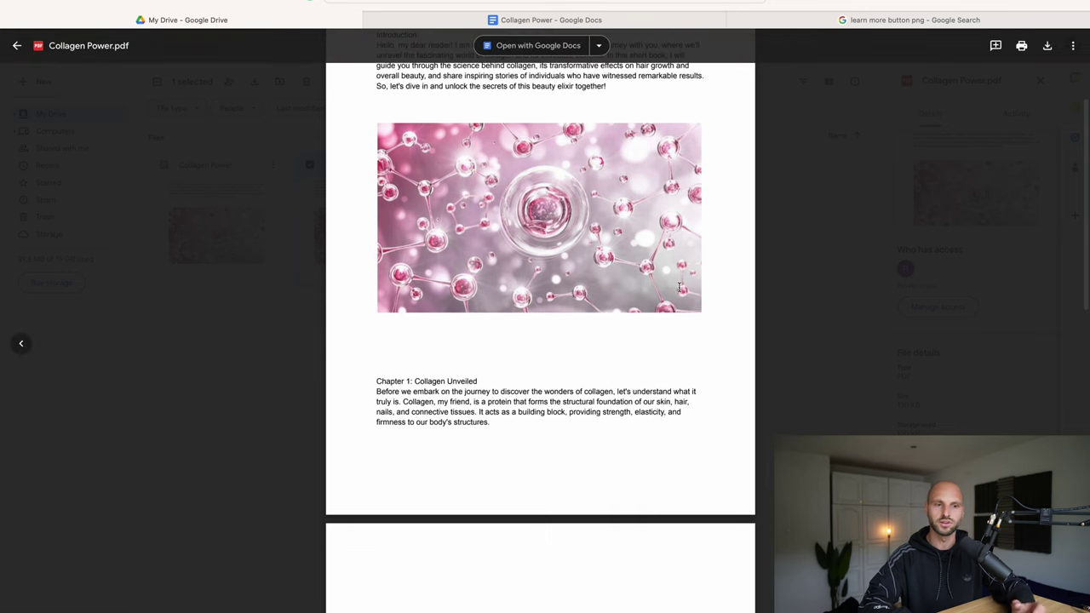
pyautogui.scroll(-3, 498, 313)
pyautogui.moveTo(378, 251); pyautogui.dragTo(445, 252)
pyautogui.scroll(-4, 484, 276)
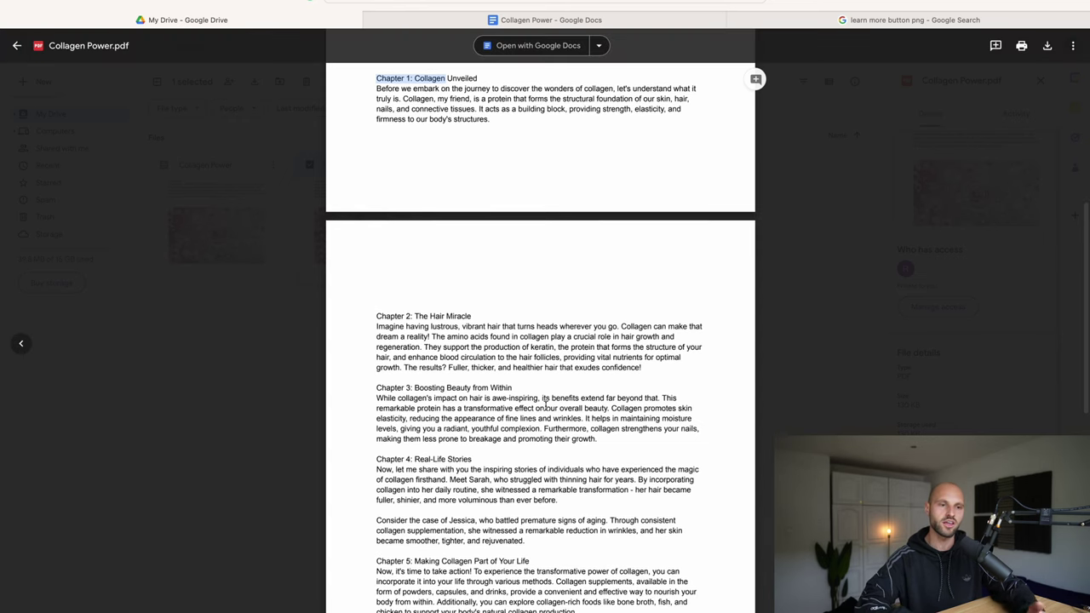
pyautogui.moveTo(376, 326)
pyautogui.mouseDown()
pyautogui.moveTo(511, 338)
pyautogui.moveTo(550, 374)
pyautogui.mouseUp()
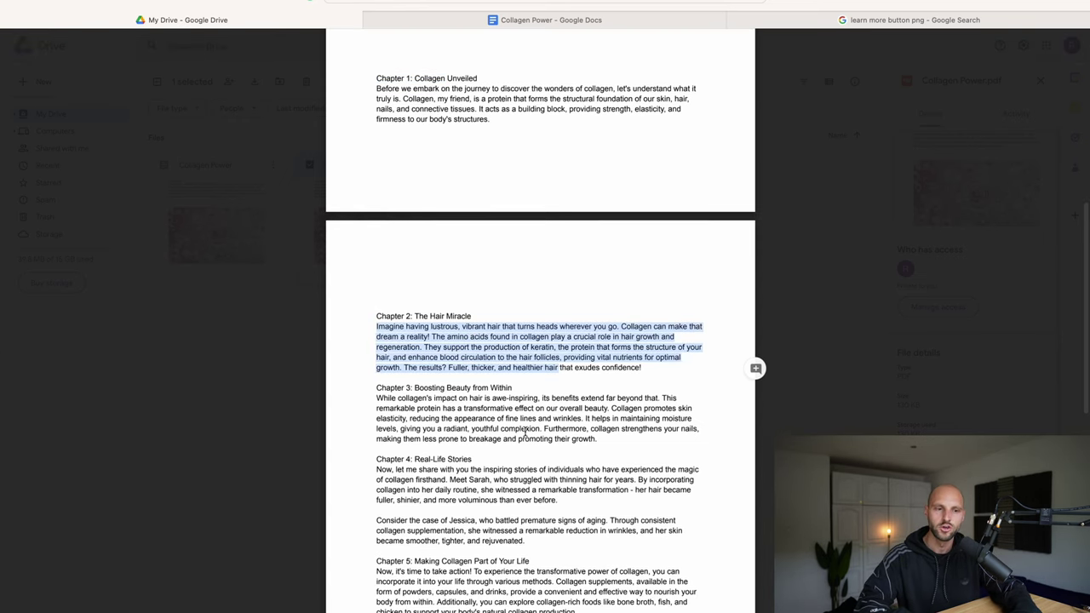
pyautogui.moveTo(424, 349); pyautogui.dragTo(555, 350)
pyautogui.click(562, 19)
# Step: Style the Chapter 5 heading as Heading 1
pyautogui.scroll(5, 511, 276)
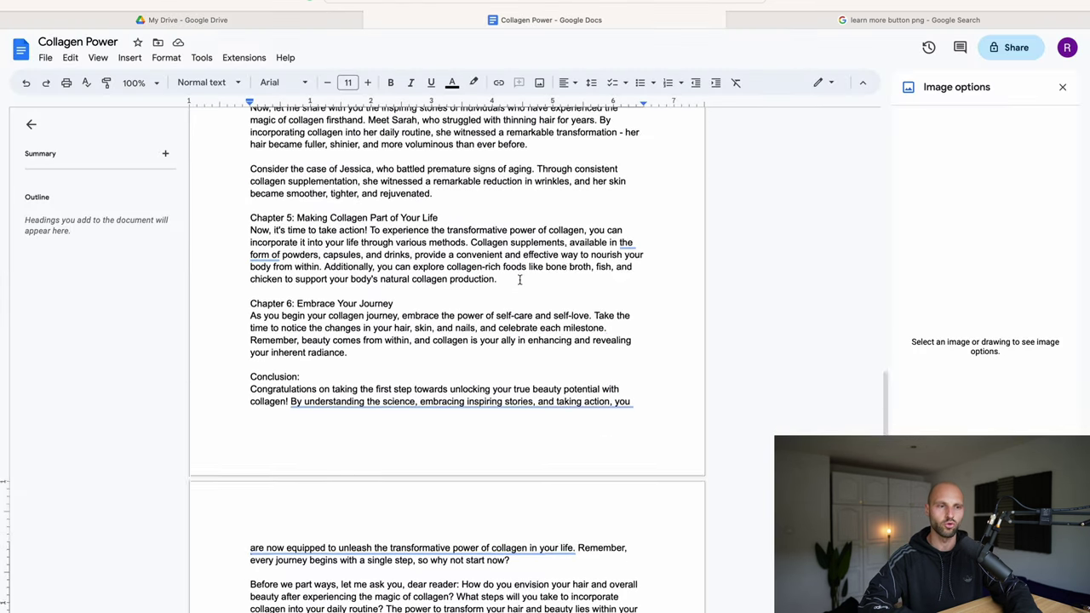
pyautogui.scroll(1, 520, 280)
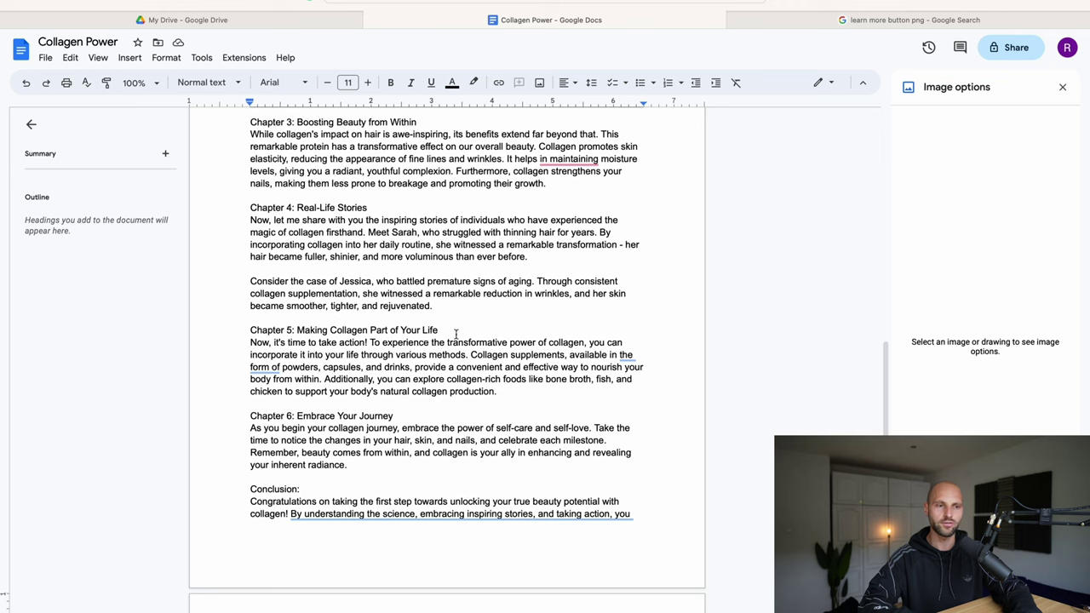
pyautogui.moveTo(455, 332); pyautogui.dragTo(253, 330)
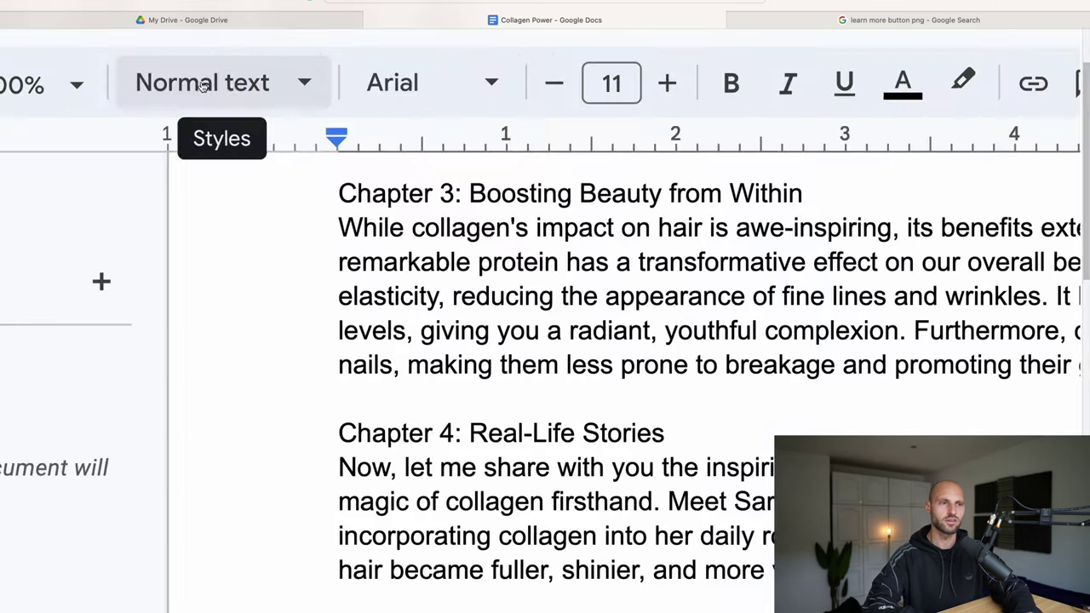
pyautogui.click(300, 84)
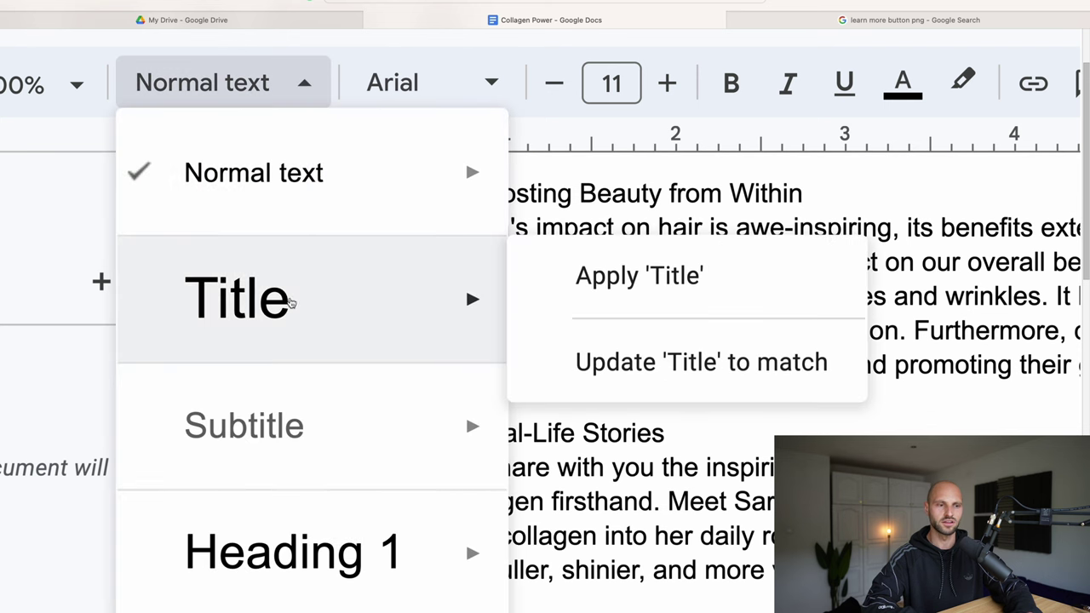
pyautogui.moveTo(272, 564)
pyautogui.click(664, 530)
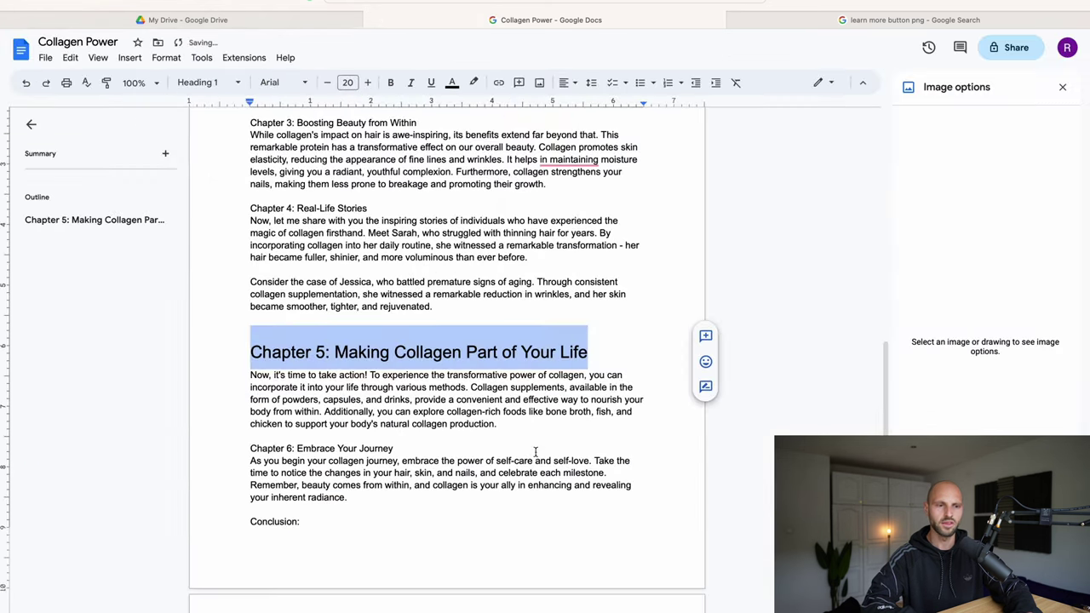
pyautogui.click(535, 452)
pyautogui.moveTo(262, 351); pyautogui.dragTo(605, 352)
pyautogui.click(605, 352)
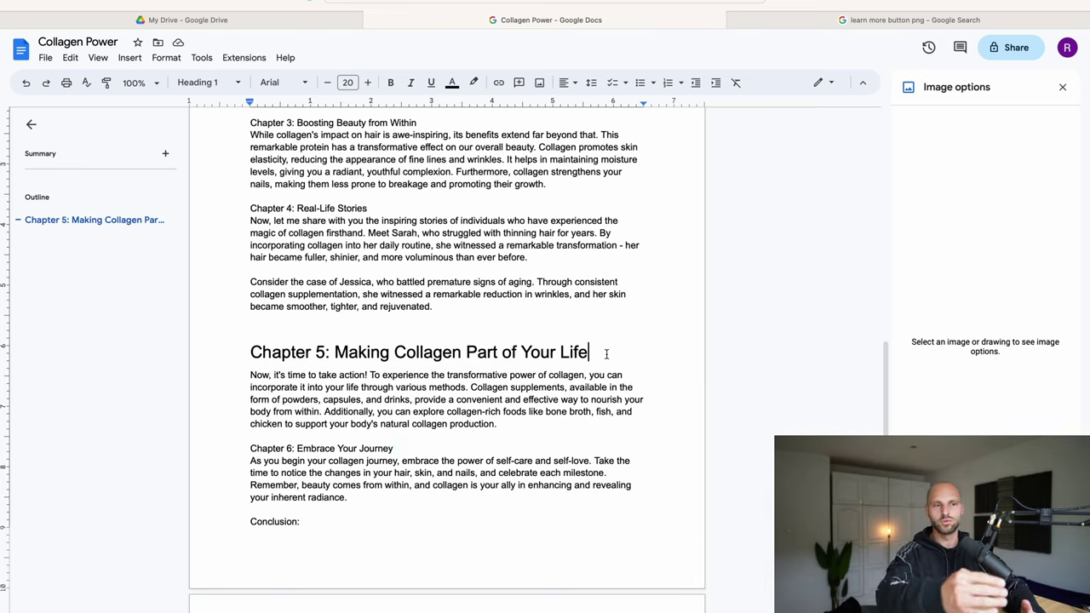
# Step: Make 'bone broth, fish, and chicken' bold in the Chapter 5 text
pyautogui.scroll(1, 500, 329)
pyautogui.scroll(-2, 500, 329)
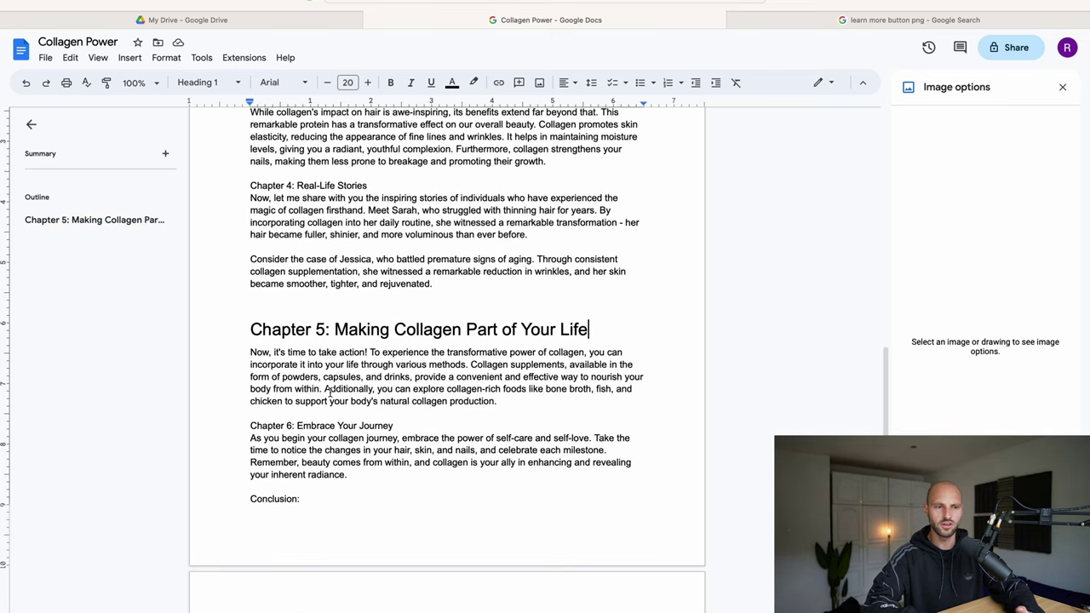
pyautogui.moveTo(323, 389); pyautogui.dragTo(667, 418)
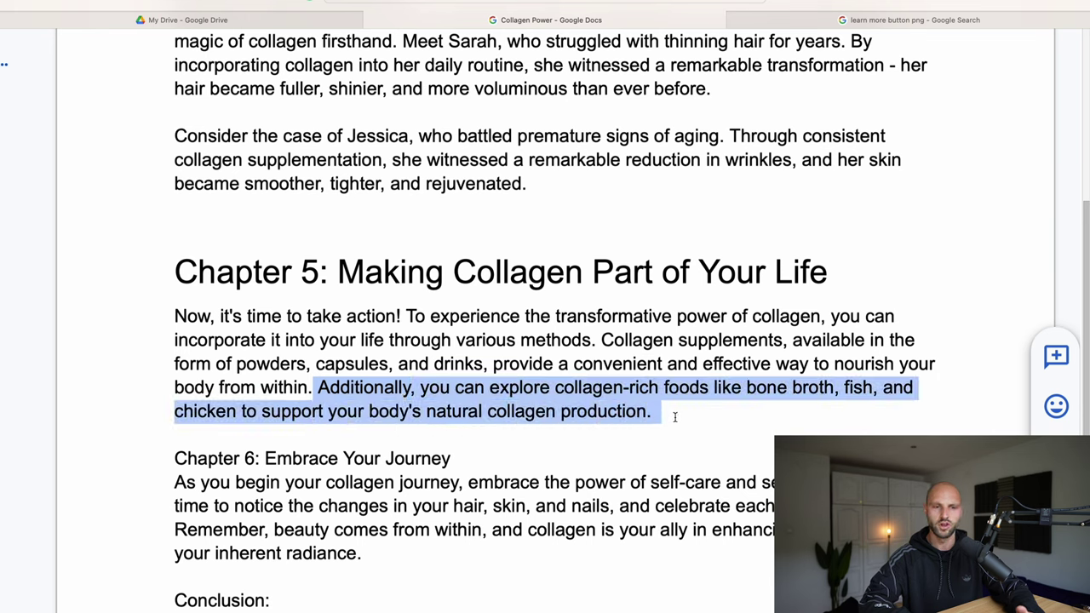
pyautogui.click(674, 417)
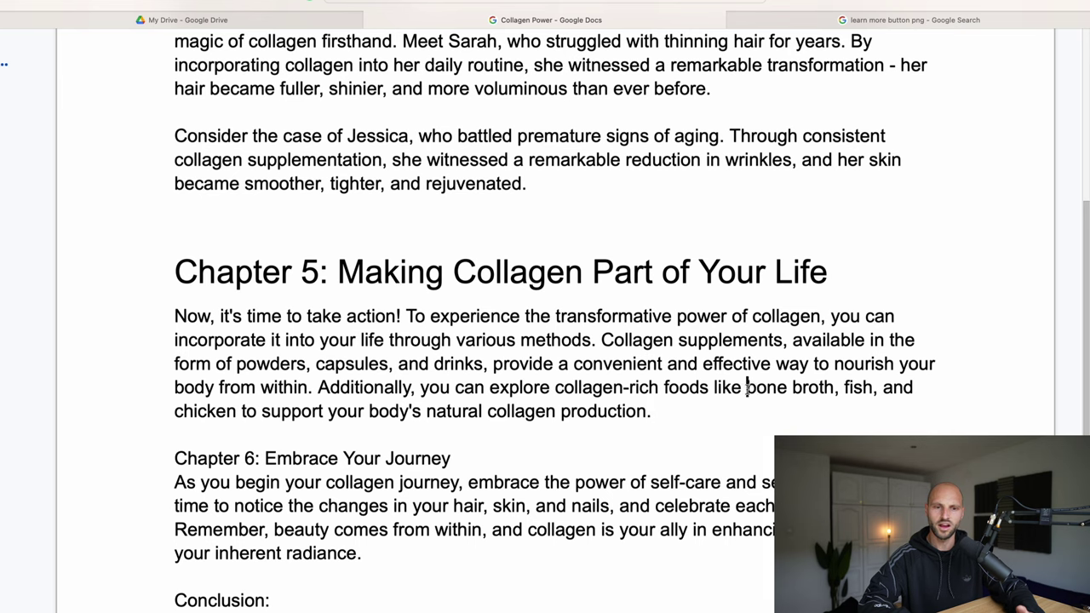
pyautogui.moveTo(747, 388); pyautogui.dragTo(235, 410)
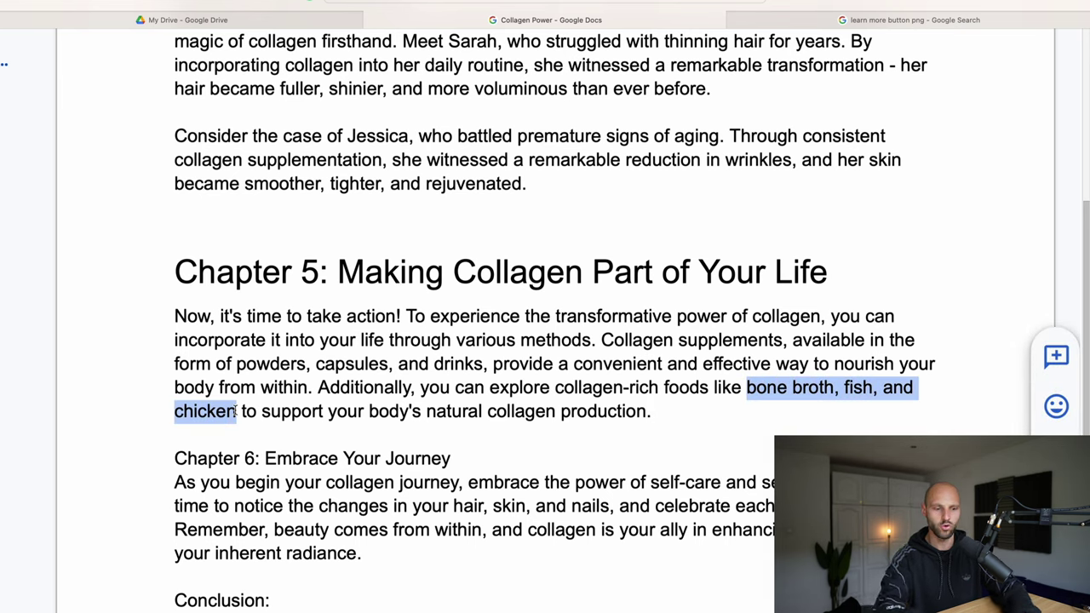
pyautogui.hotkey('ctrl', 'b')
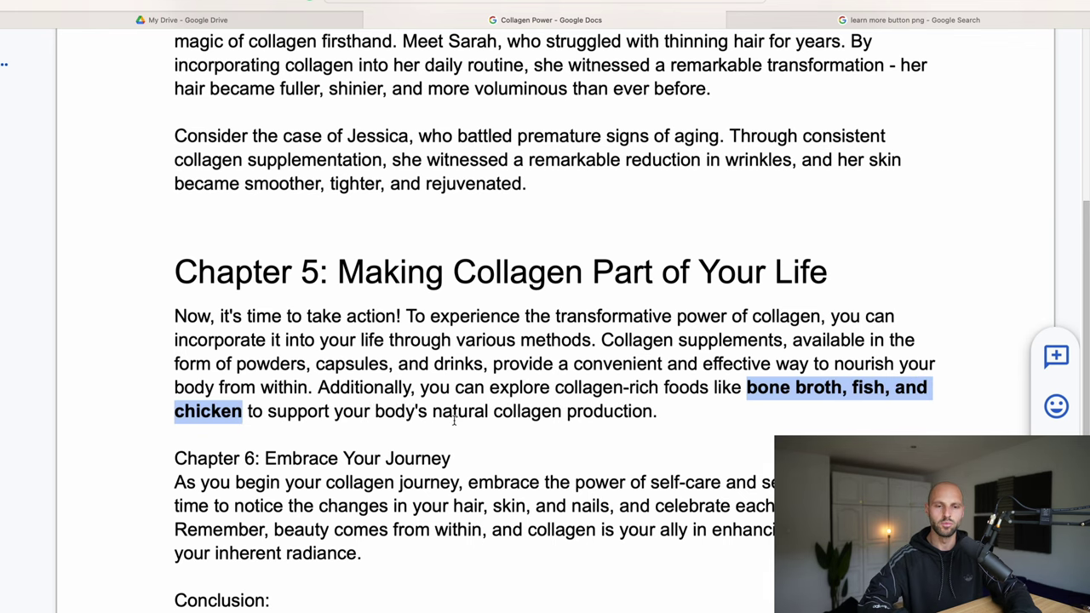
pyautogui.click(531, 413)
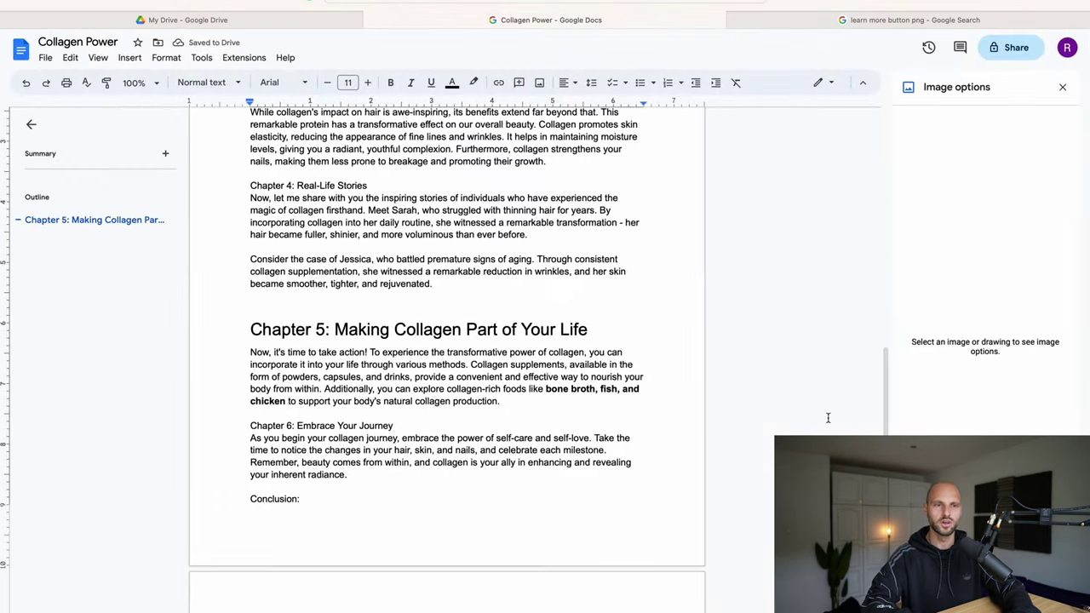
pyautogui.scroll(1, 692, 228)
pyautogui.scroll(-1, 445, 226)
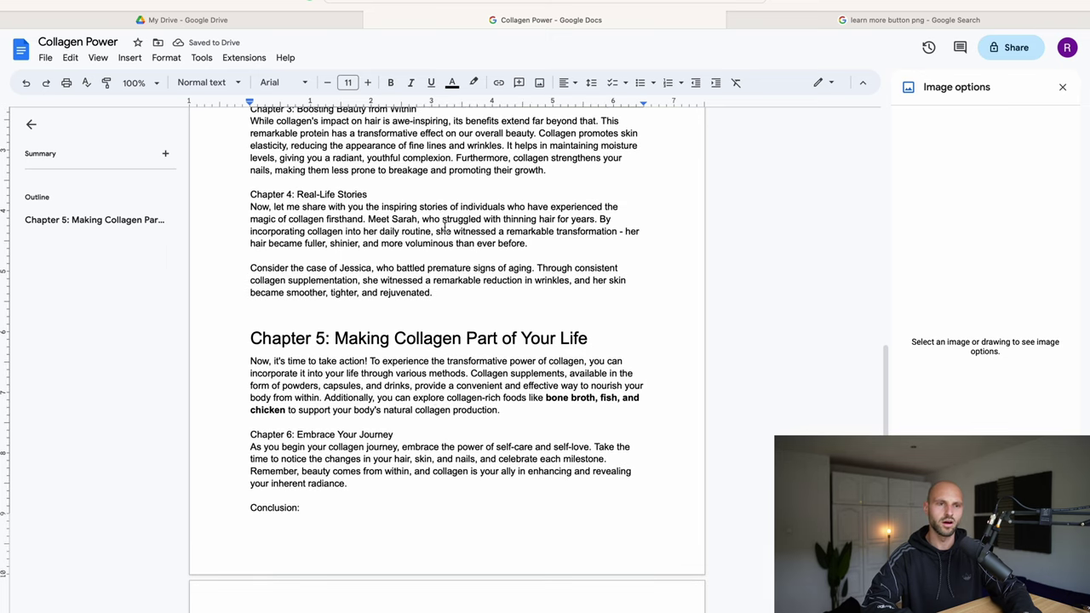
pyautogui.scroll(2, 444, 227)
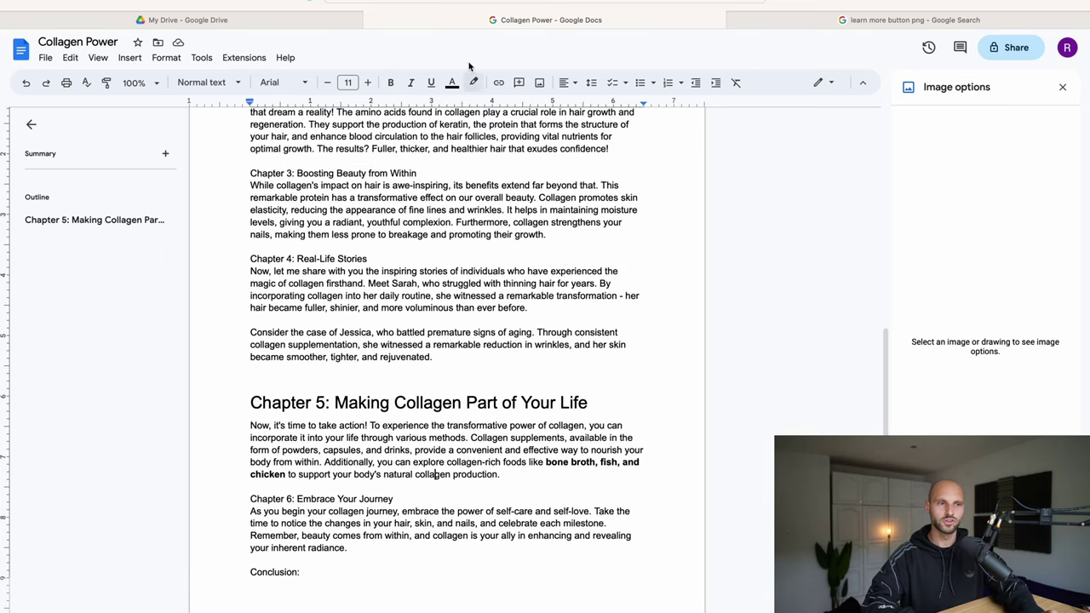
# Step: Follow the LEARN MORE link at the end of the Collagen Power.pdf preview in Drive
pyautogui.click(221, 25)
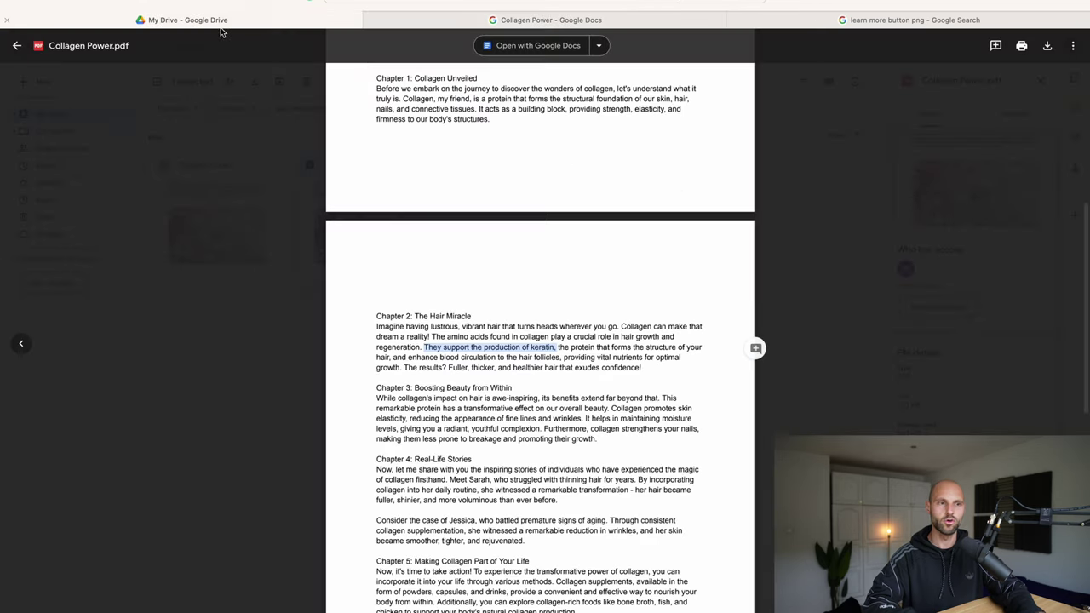
pyautogui.click(661, 364)
pyautogui.scroll(3, 609, 385)
pyautogui.scroll(-15, 610, 384)
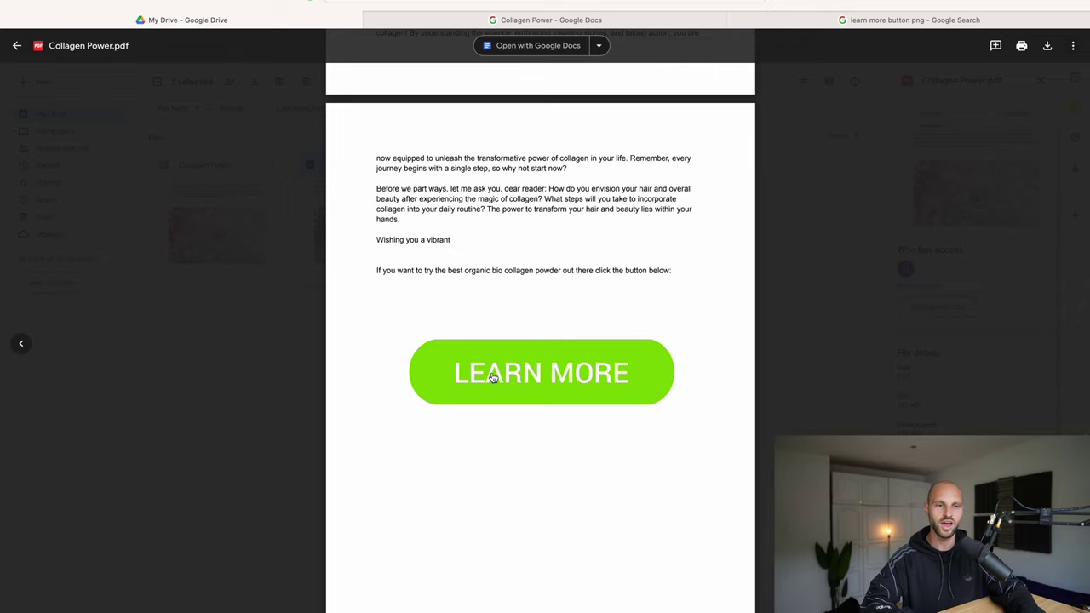
pyautogui.scroll(5, 505, 322)
pyautogui.scroll(-5, 505, 357)
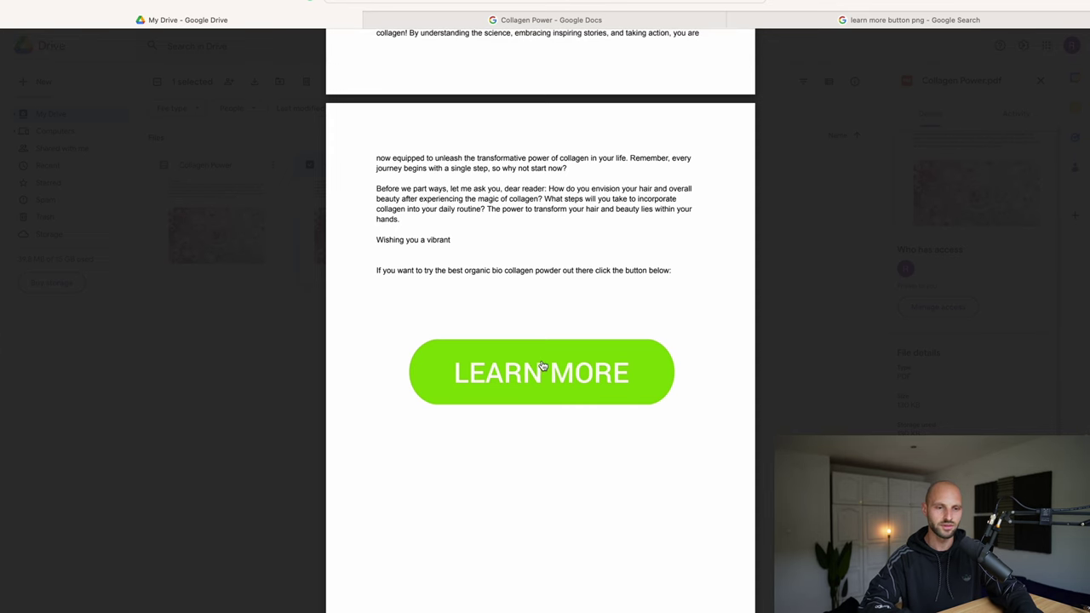
pyautogui.click(542, 366)
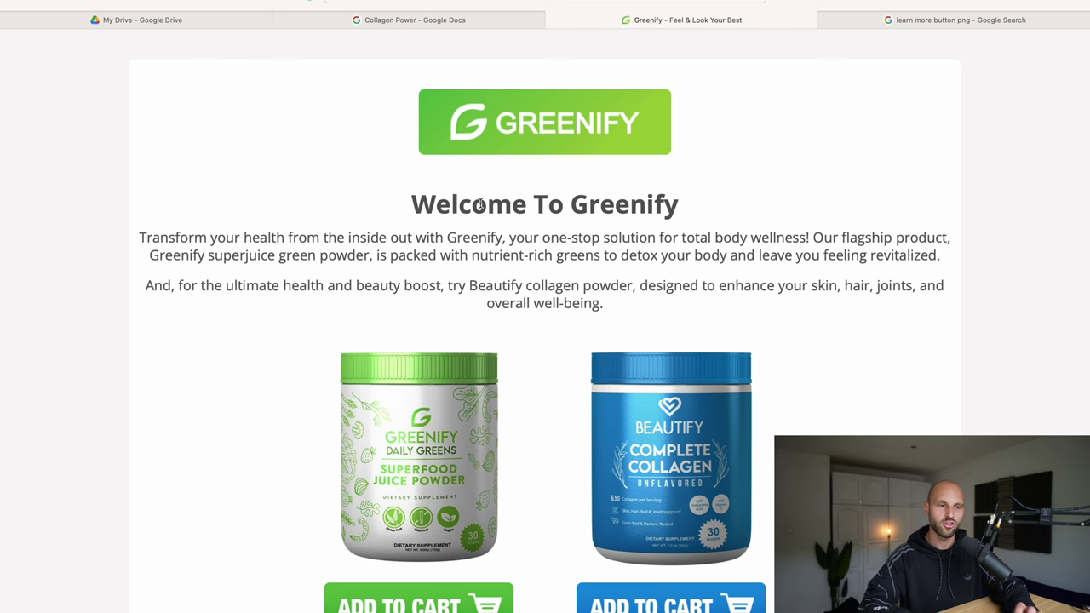
# Step: Compare the Greenify product page with the document, then close the PDF preview
pyautogui.click(426, 20)
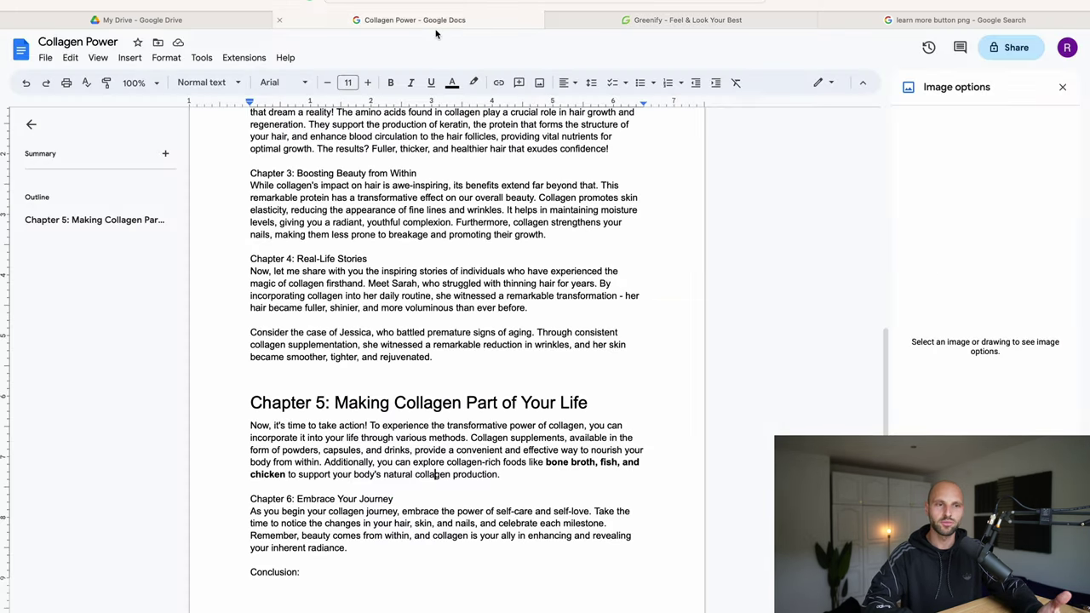
pyautogui.click(673, 20)
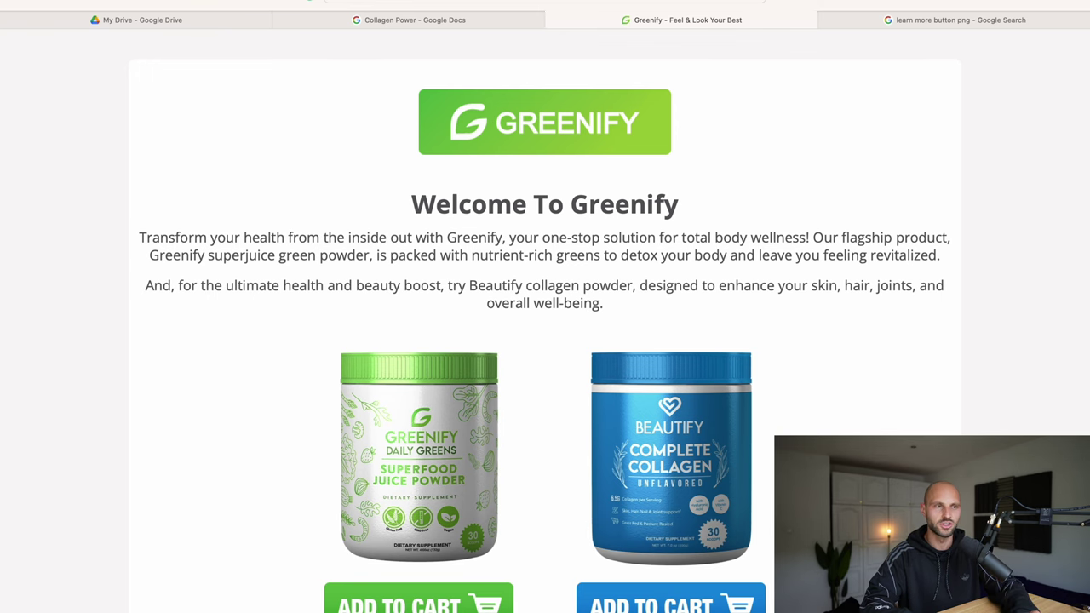
pyautogui.click(451, 21)
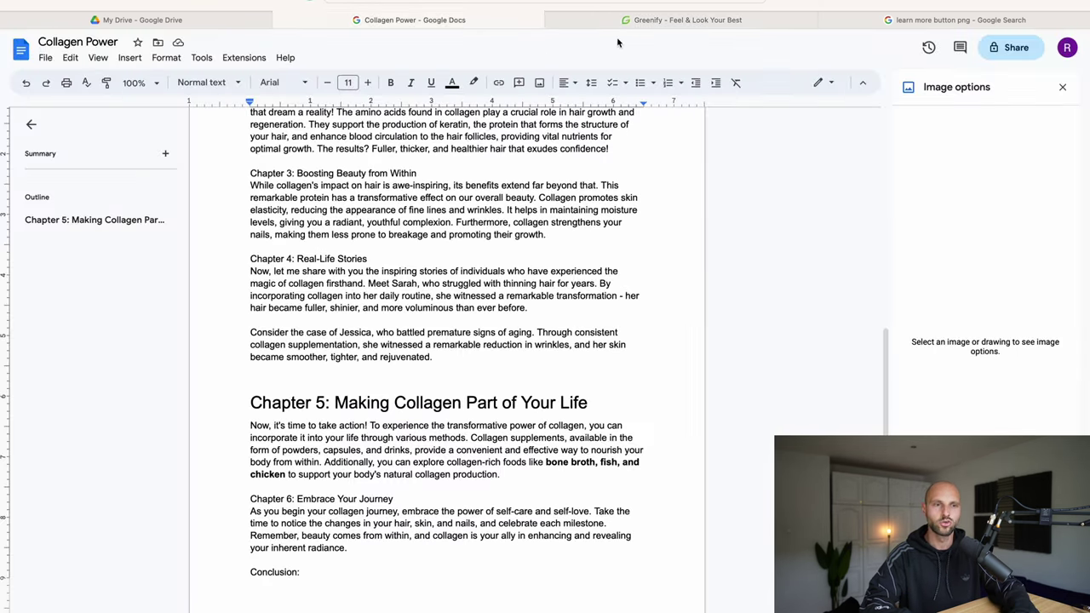
pyautogui.click(636, 20)
pyautogui.click(207, 21)
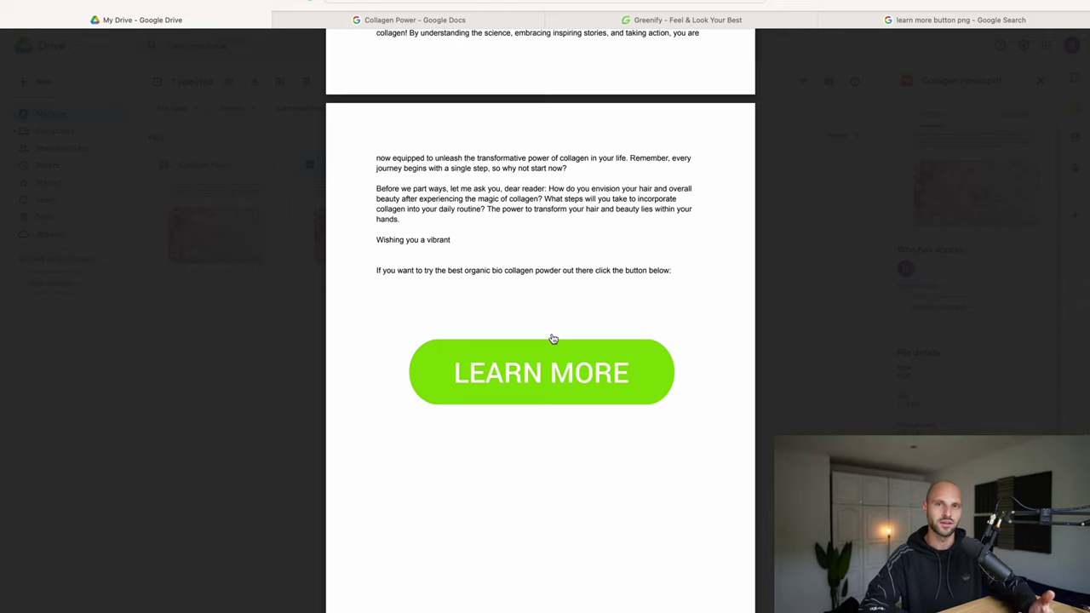
pyautogui.press('Escape')
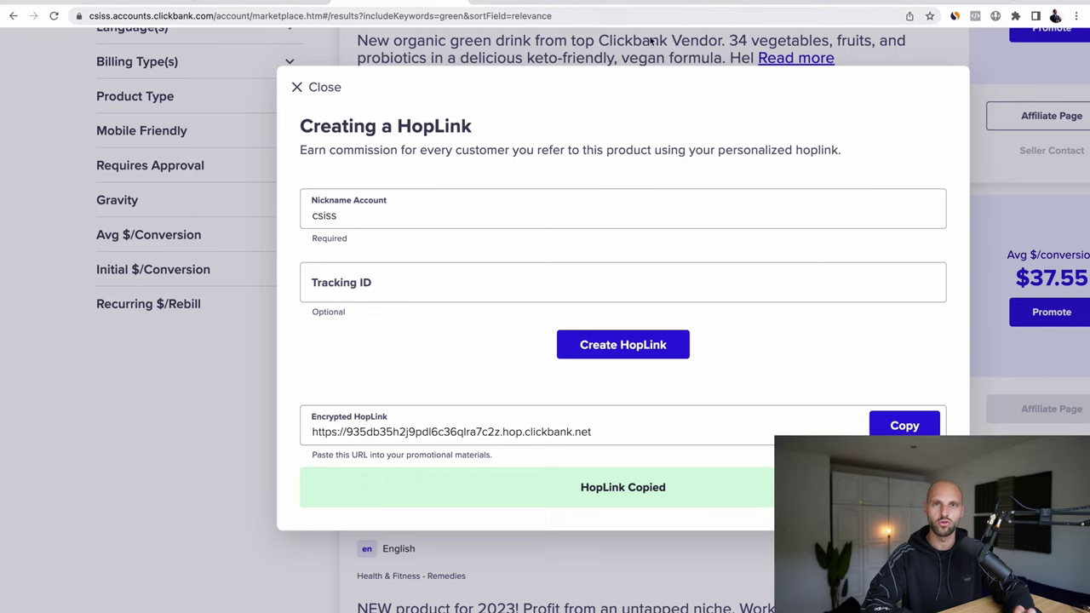
# Step: Switch to the Clickera funnels list in the clickera.com/funnels tab
pyautogui.click(647, 2)
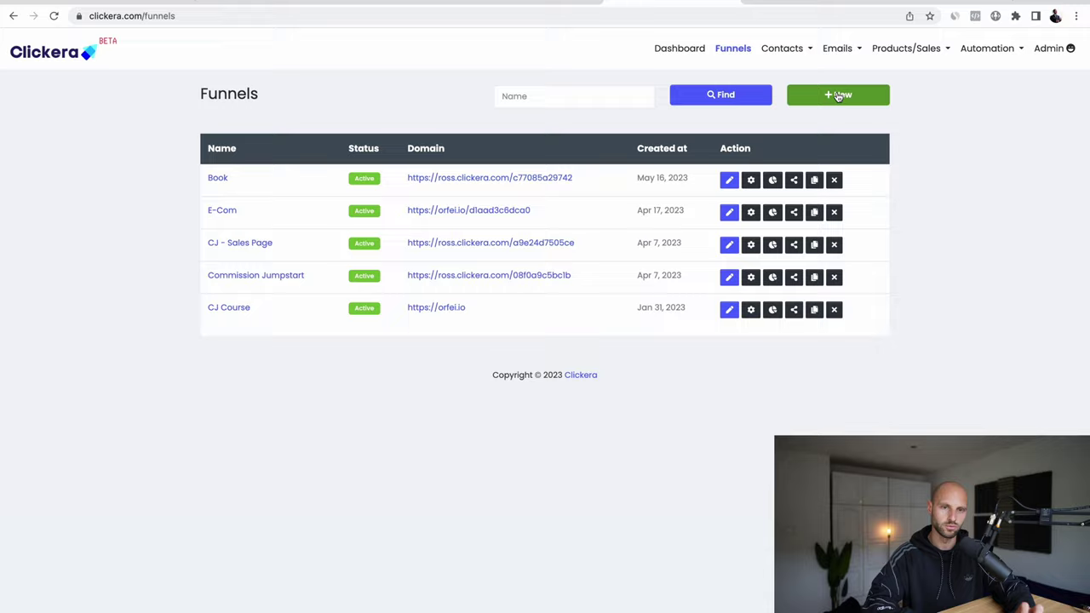
# Step: Create a new funnel named 'Book Collagen'
pyautogui.click(836, 95)
pyautogui.write('Book Collagen')
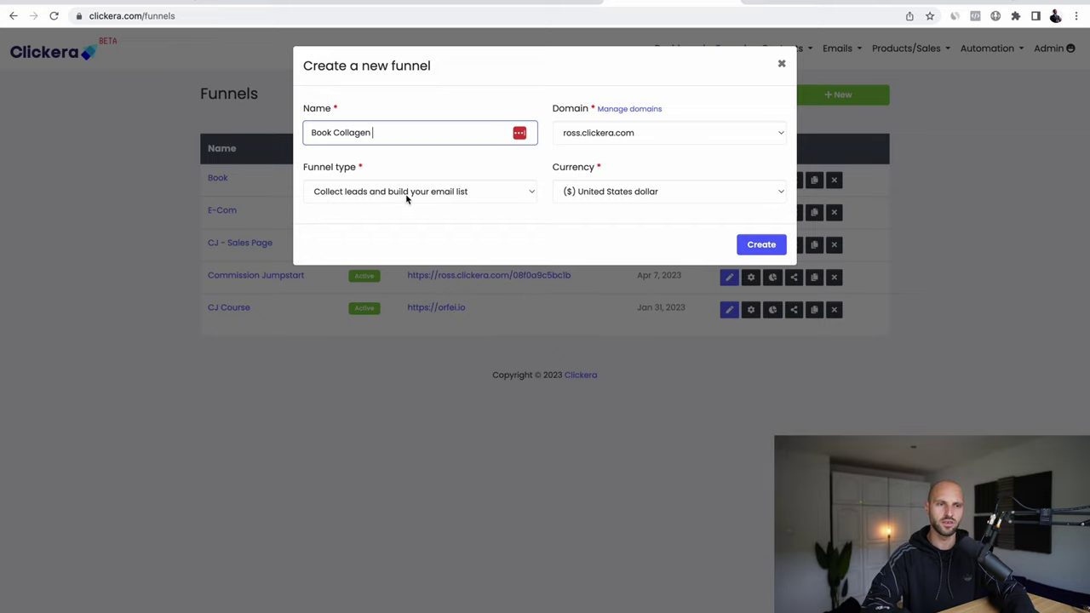
pyautogui.click(761, 246)
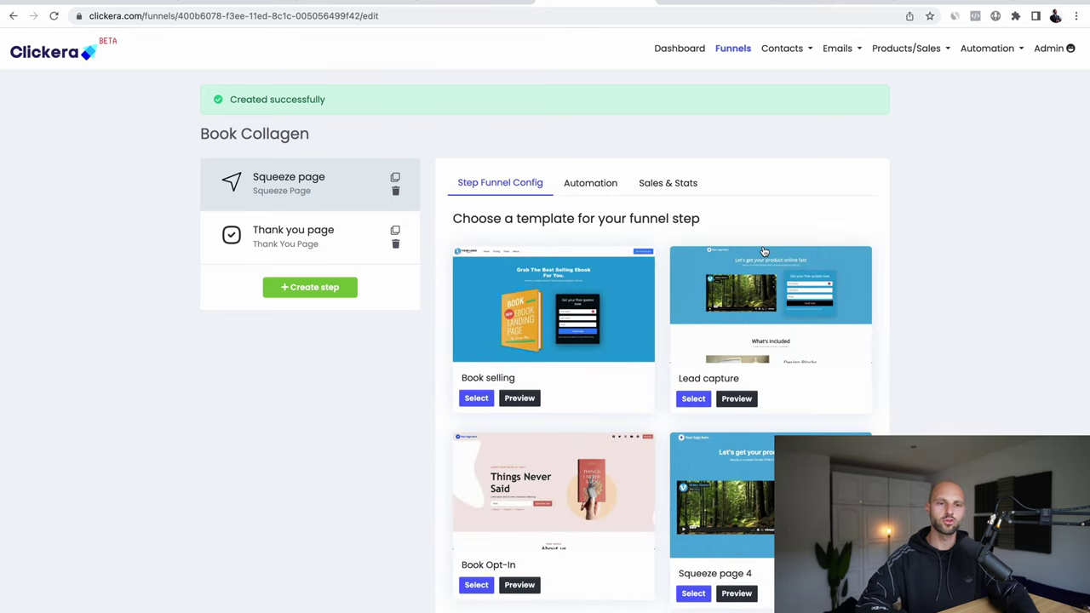
# Step: Build the Squeeze page step from the Book Opt-In template and open it for editing
pyautogui.scroll(-1, 557, 324)
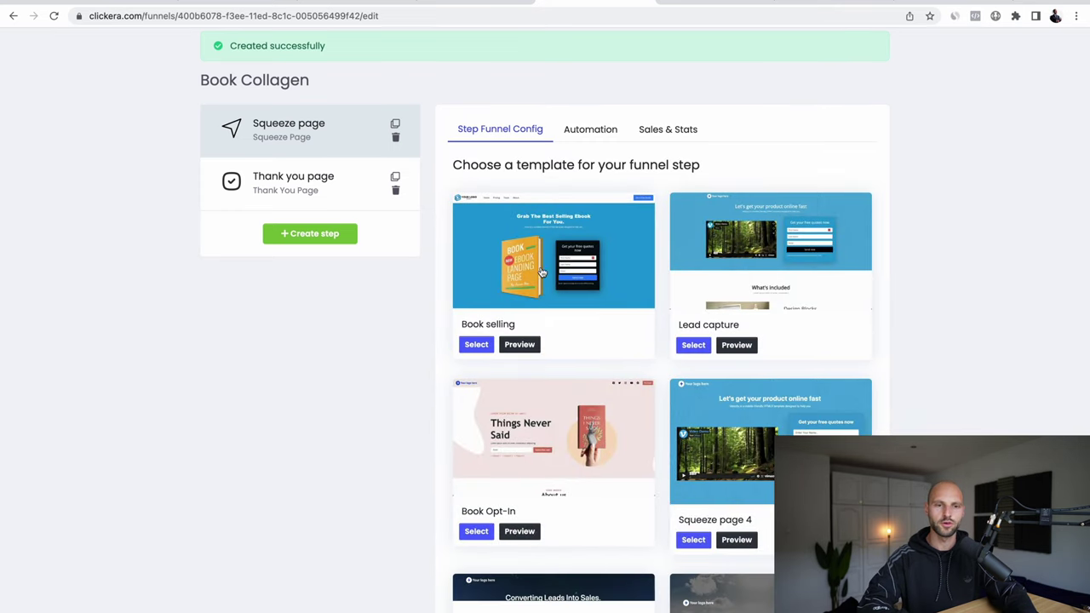
pyautogui.scroll(-5, 645, 287)
pyautogui.scroll(2, 646, 287)
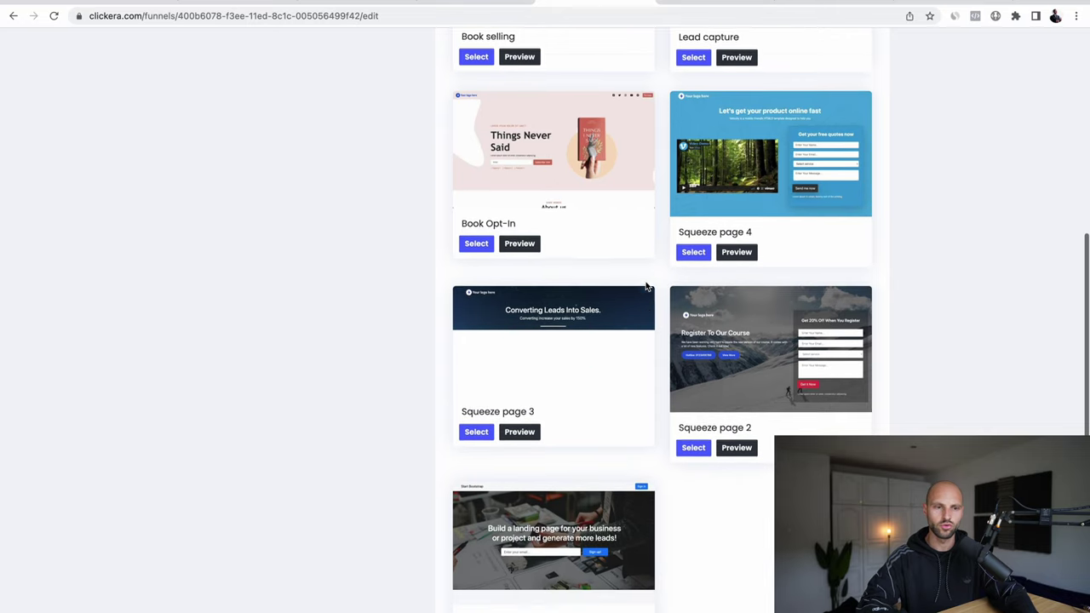
pyautogui.scroll(2, 645, 287)
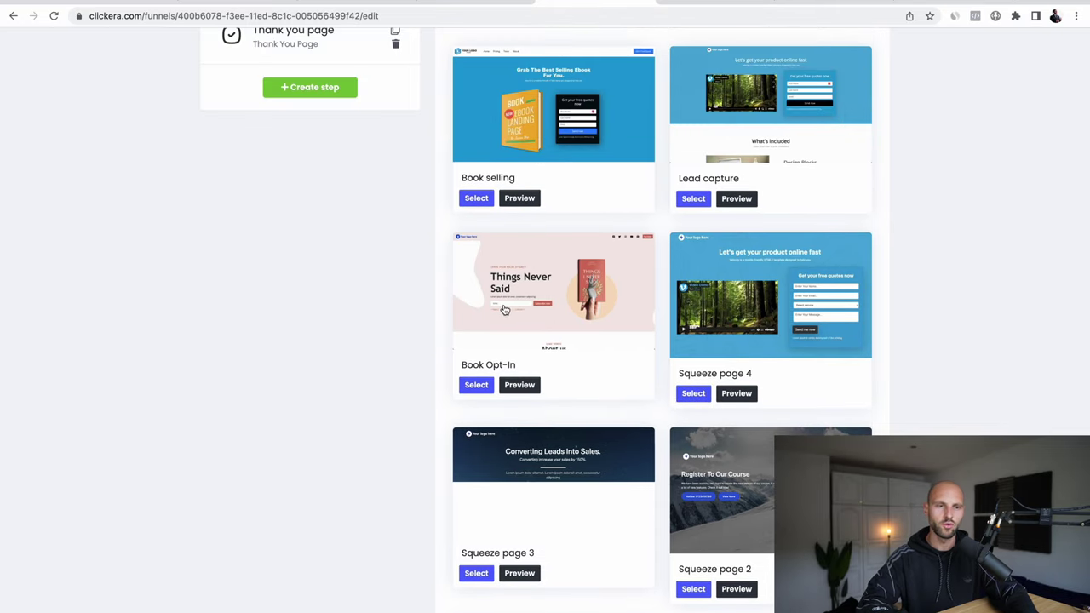
pyautogui.scroll(1, 506, 310)
pyautogui.scroll(3, 506, 310)
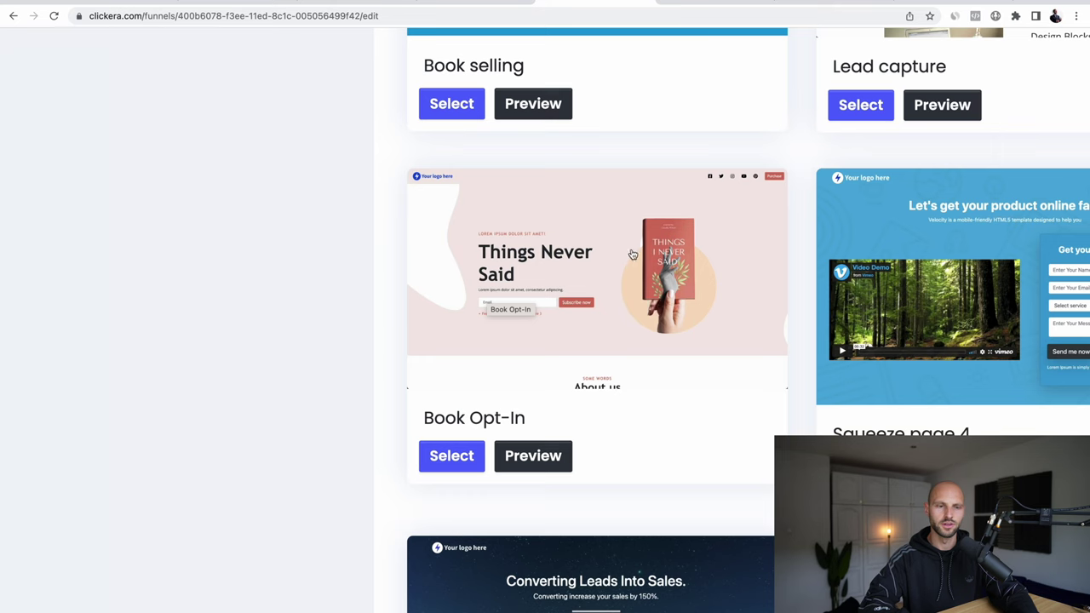
pyautogui.scroll(-4, 581, 224)
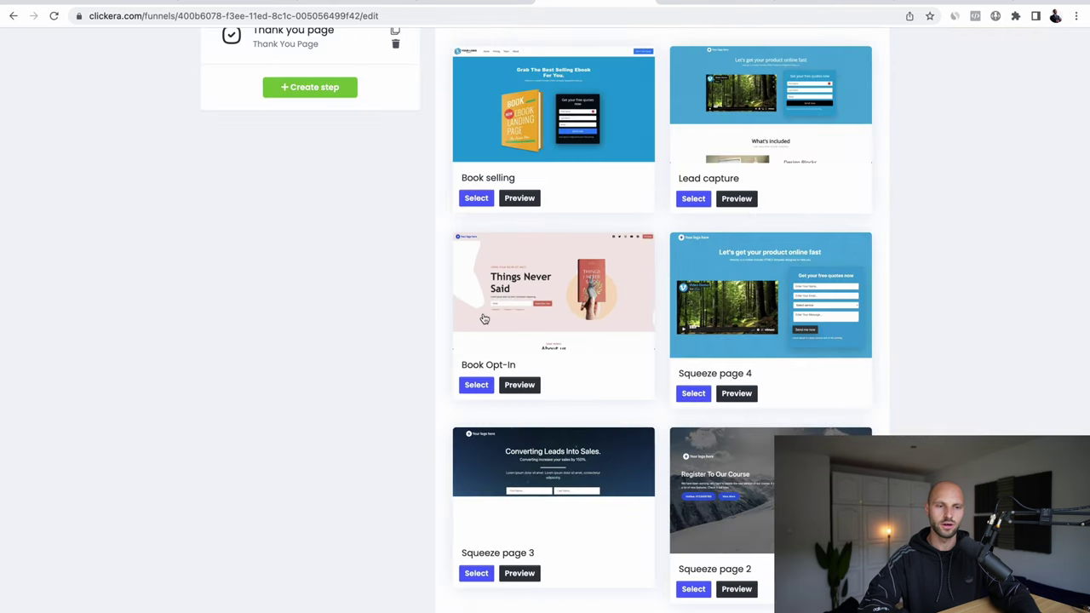
pyautogui.click(471, 385)
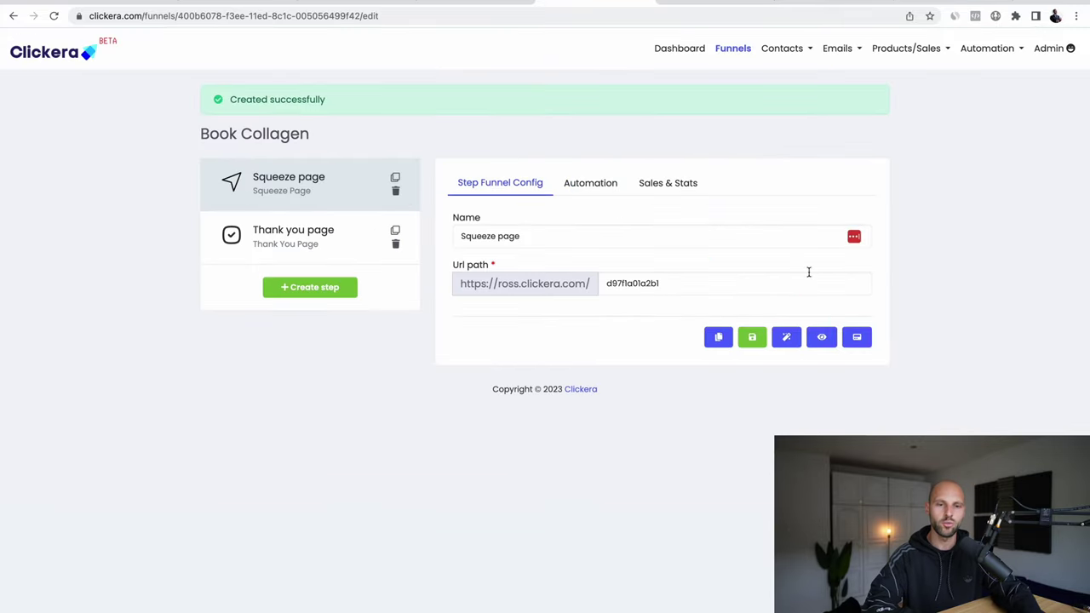
pyautogui.click(784, 339)
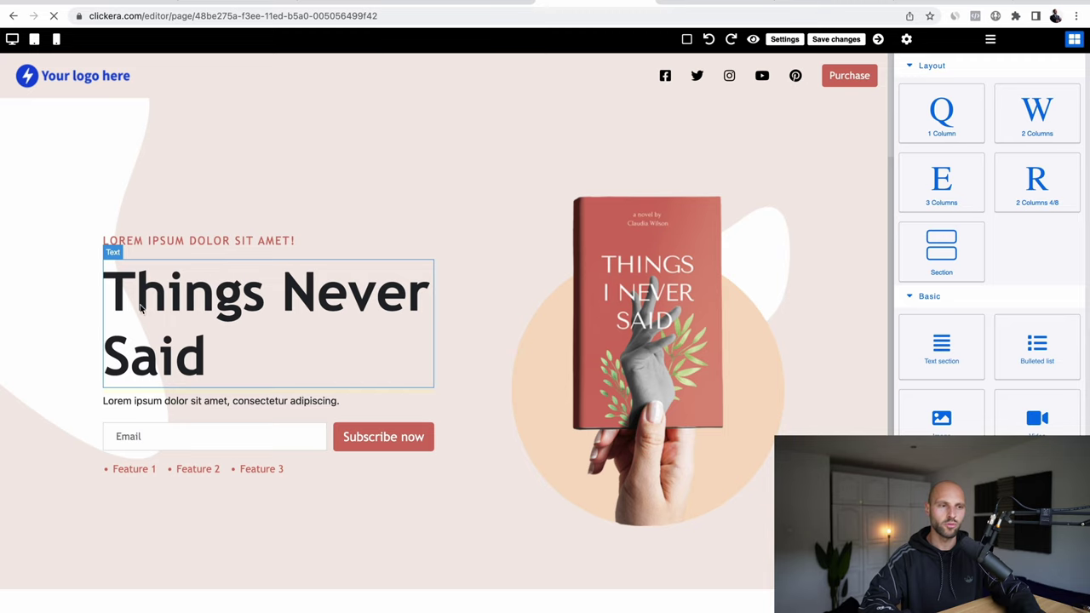
# Step: Change the squeeze page headline from 'Things Never Said' to 'Collagen Power Book'
pyautogui.doubleClick(195, 290)
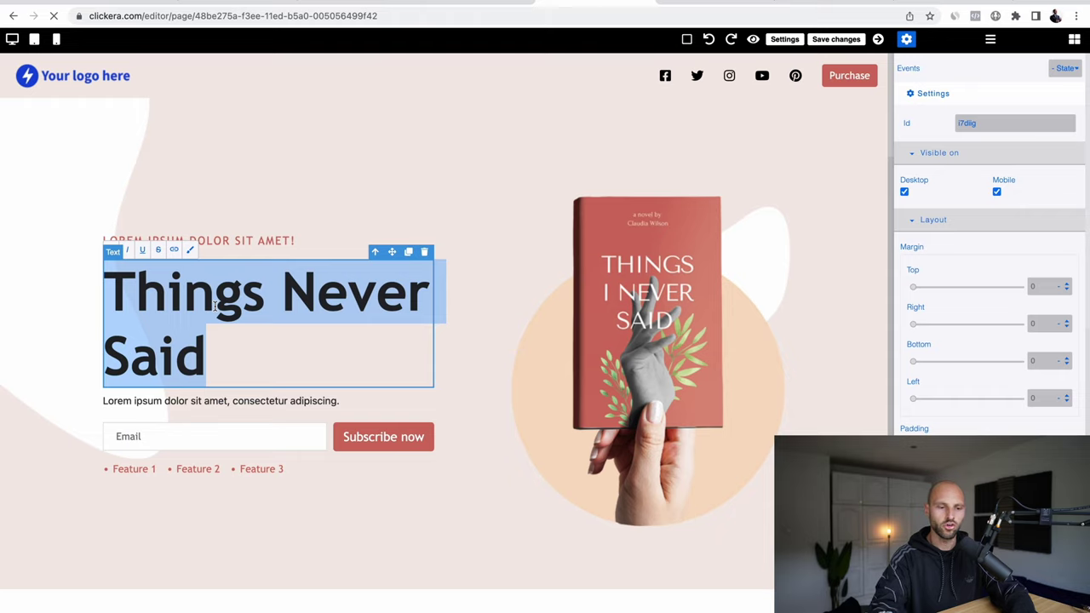
pyautogui.write('X')
pyautogui.press('BackSpace')
pyautogui.write('Colla')
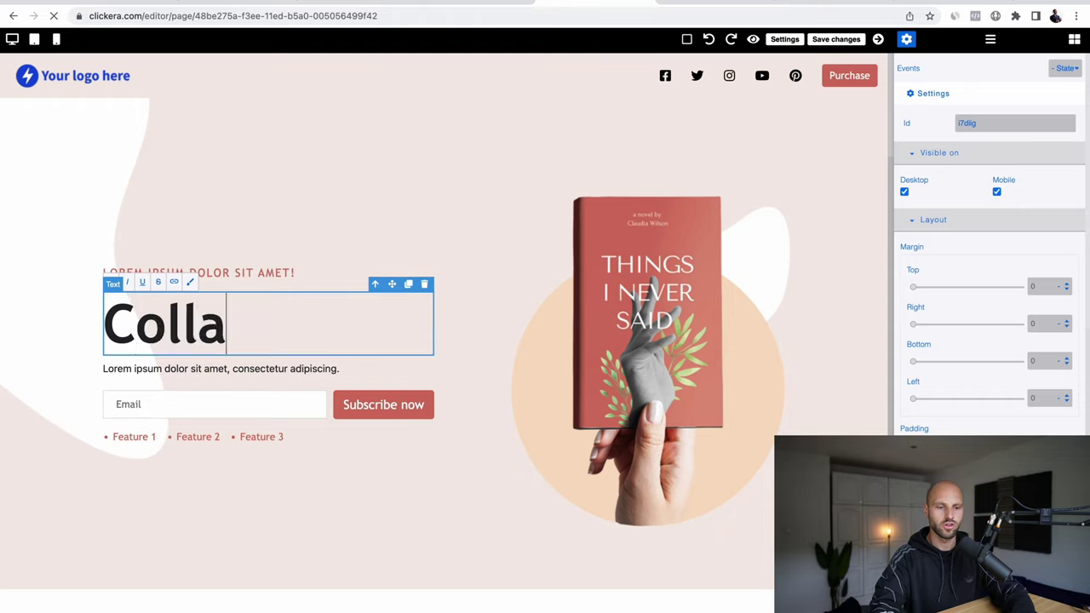
pyautogui.write('gen Power ')
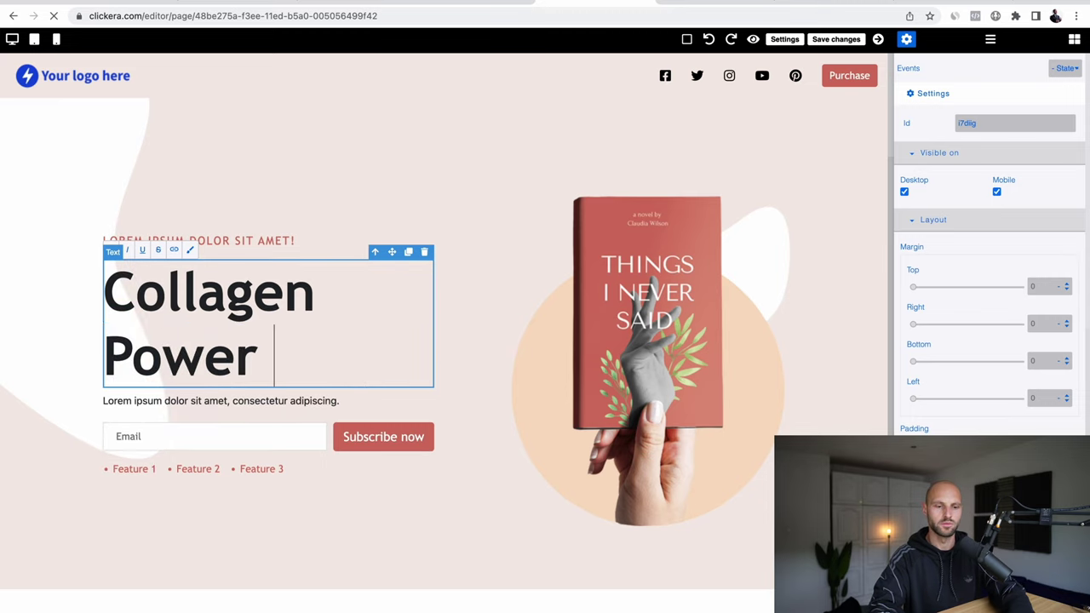
pyautogui.write('Book')
pyautogui.click(341, 177)
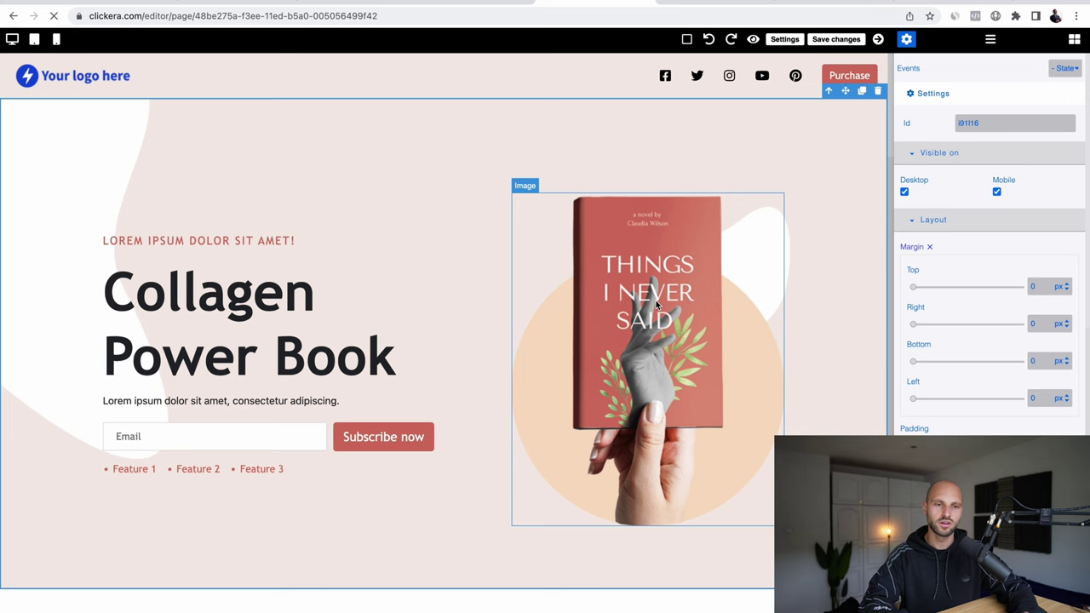
pyautogui.doubleClick(657, 304)
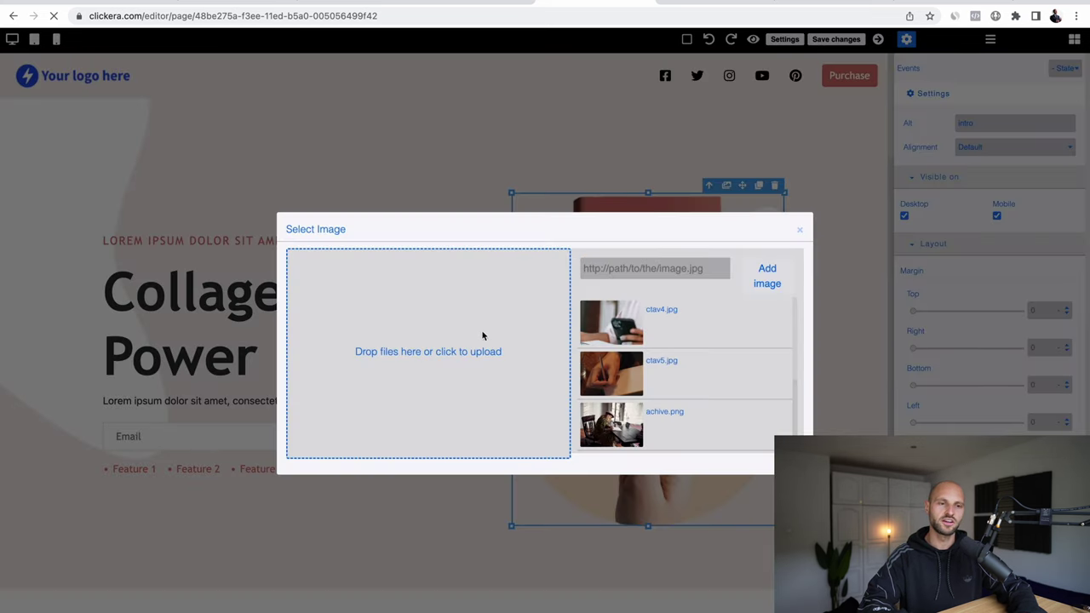
pyautogui.click(413, 349)
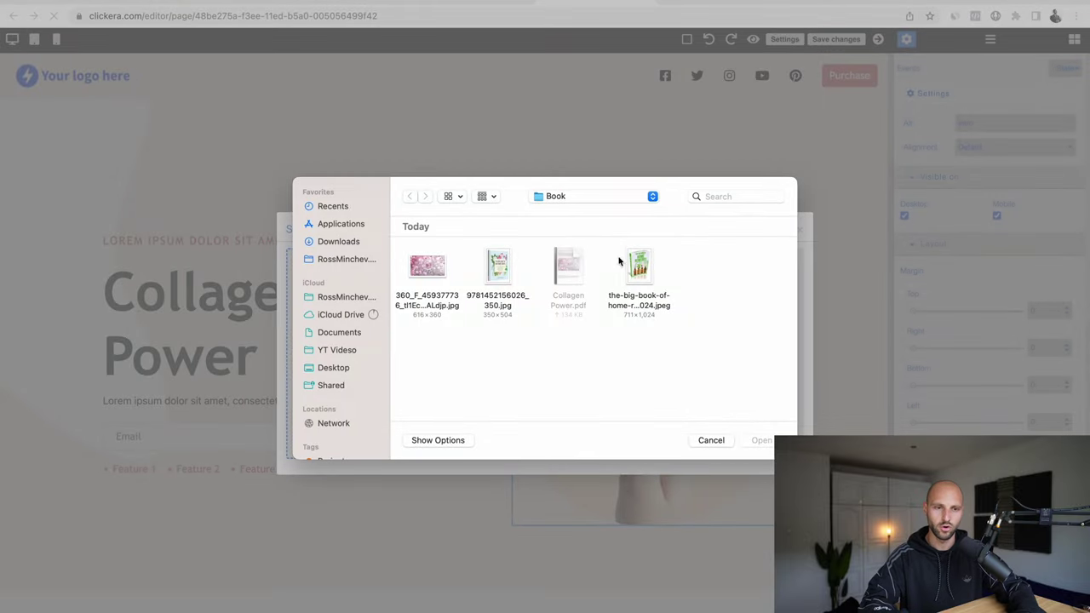
pyautogui.click(508, 261)
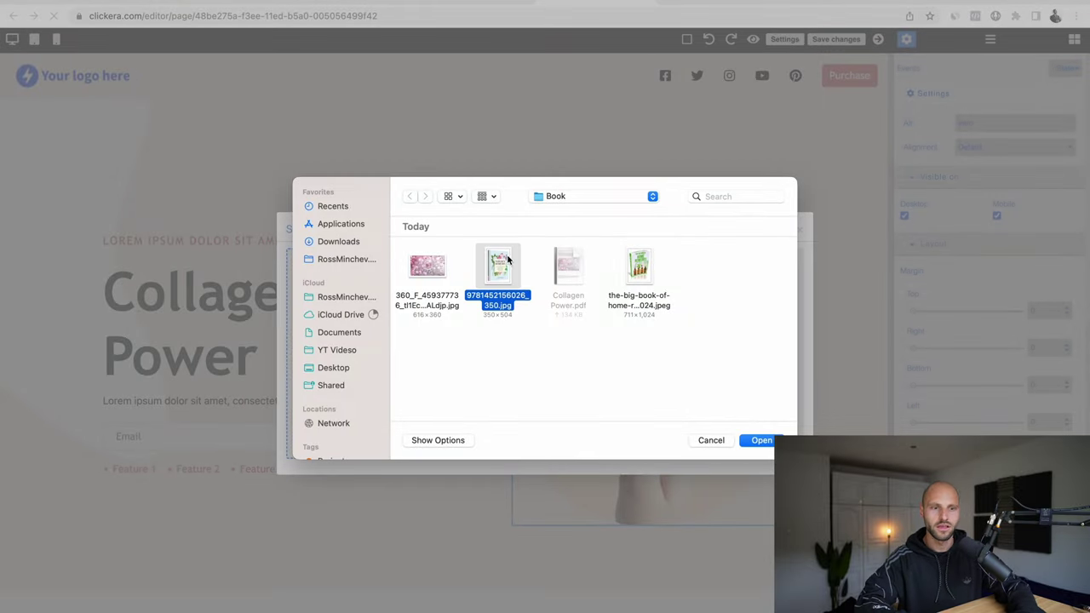
pyautogui.click(762, 440)
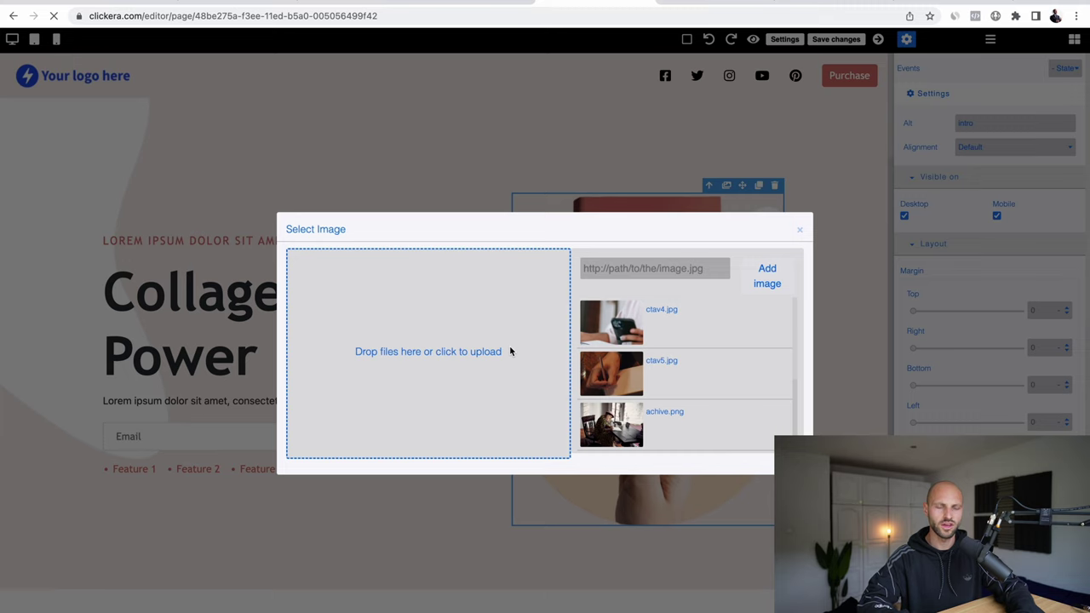
pyautogui.click(610, 325)
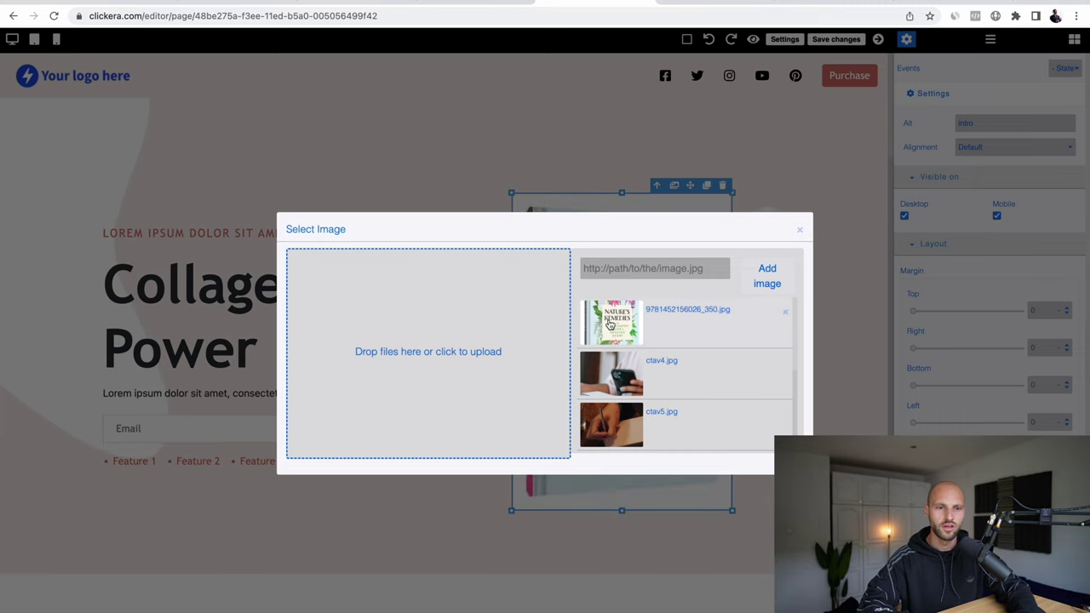
pyautogui.click(822, 218)
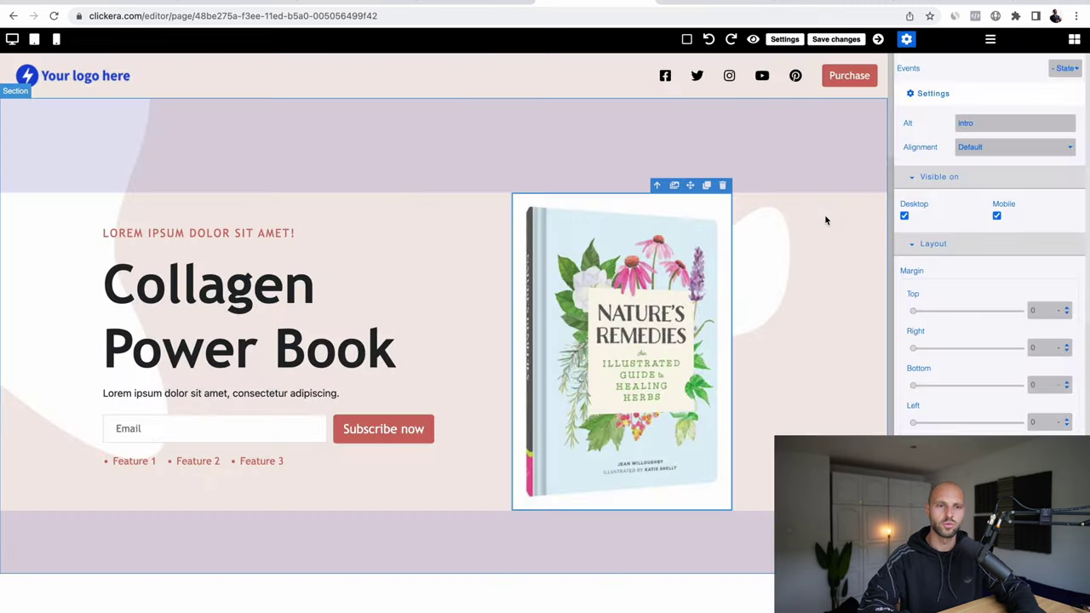
pyautogui.click(540, 120)
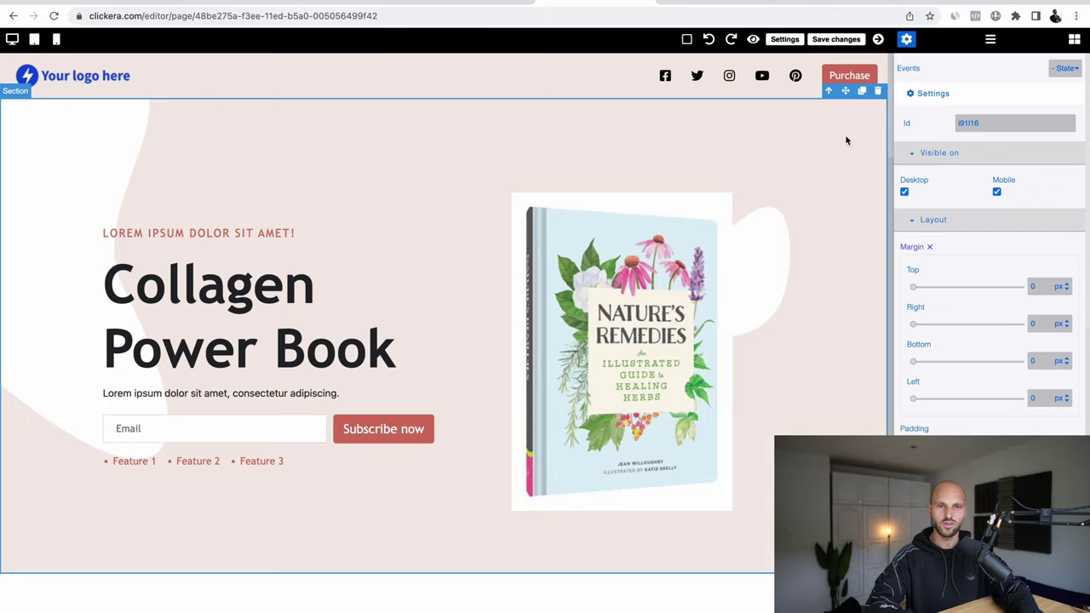
# Step: Set the hero section background colour to pure white #ffffff
pyautogui.scroll(-10, 959, 434)
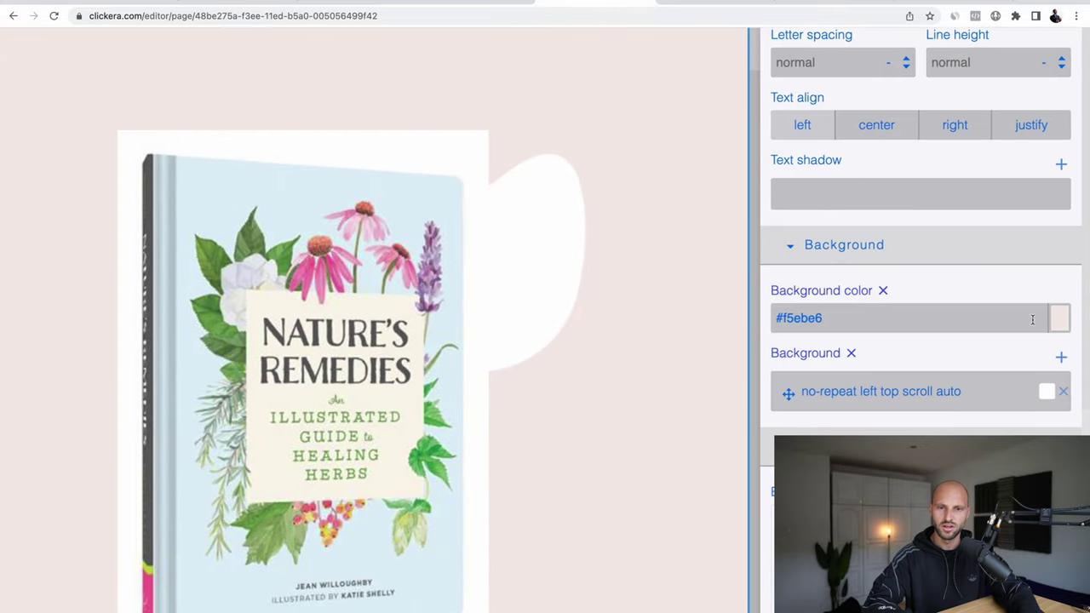
pyautogui.click(1058, 317)
pyautogui.moveTo(919, 392); pyautogui.dragTo(895, 372)
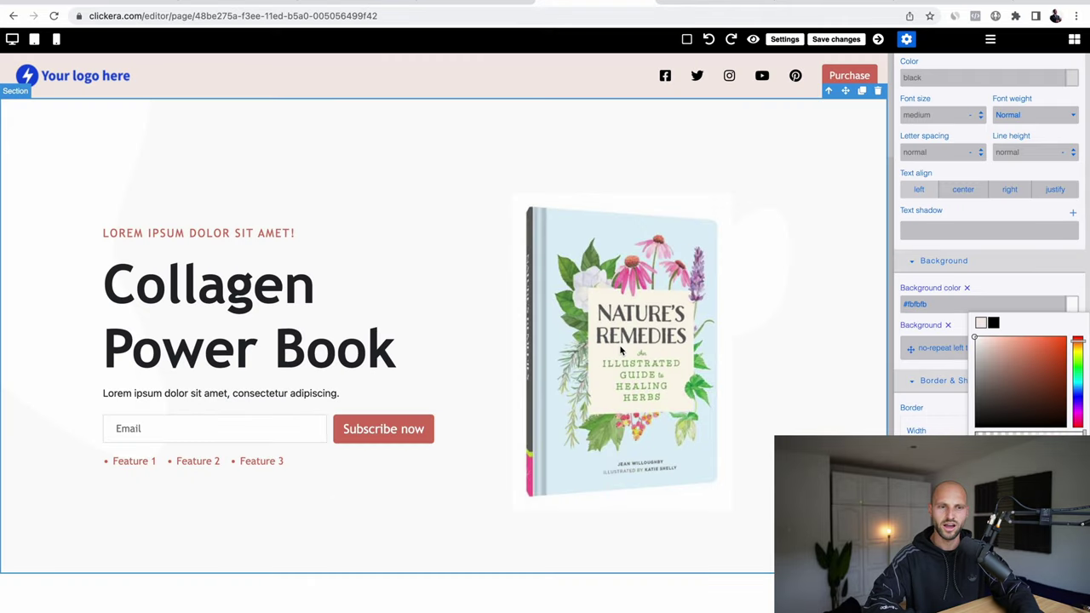
pyautogui.click(976, 338)
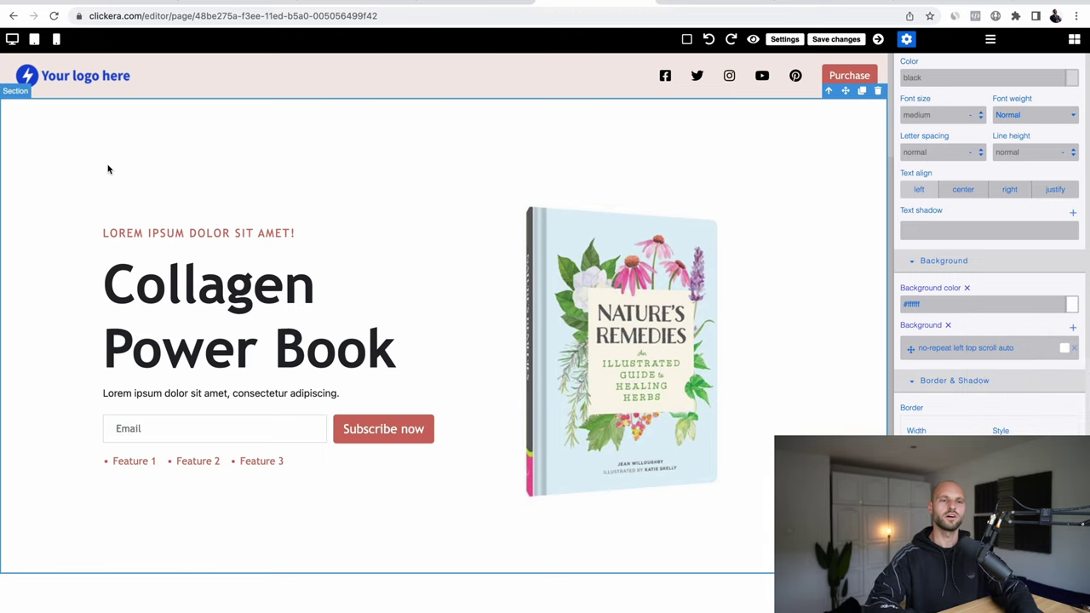
# Step: Save the squeeze page changes and return to the Book Collagen funnel steps
pyautogui.scroll(-2, 770, 365)
pyautogui.scroll(2, 771, 365)
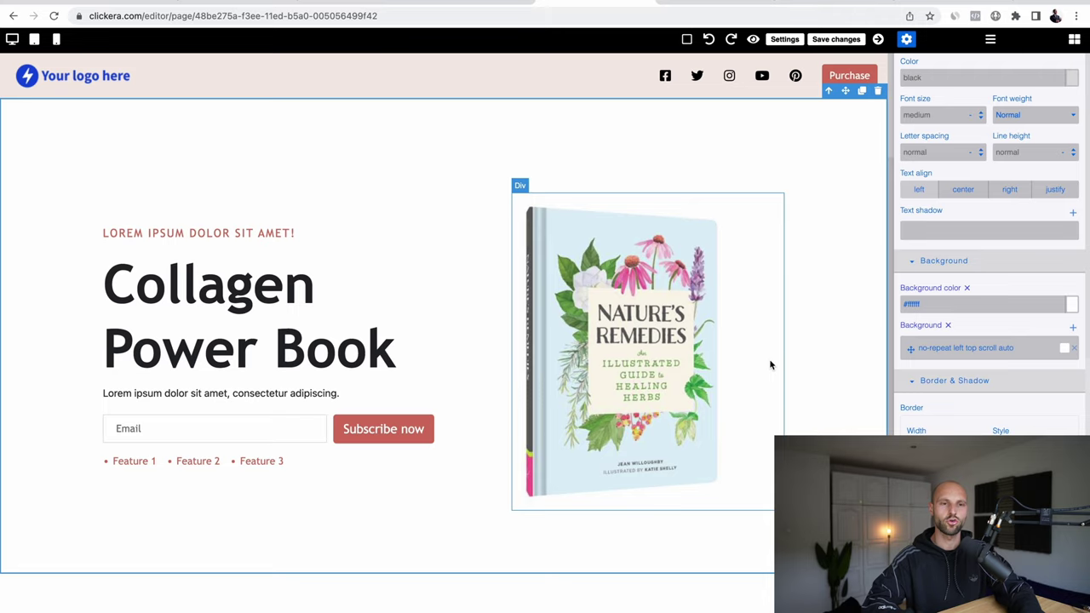
pyautogui.click(833, 43)
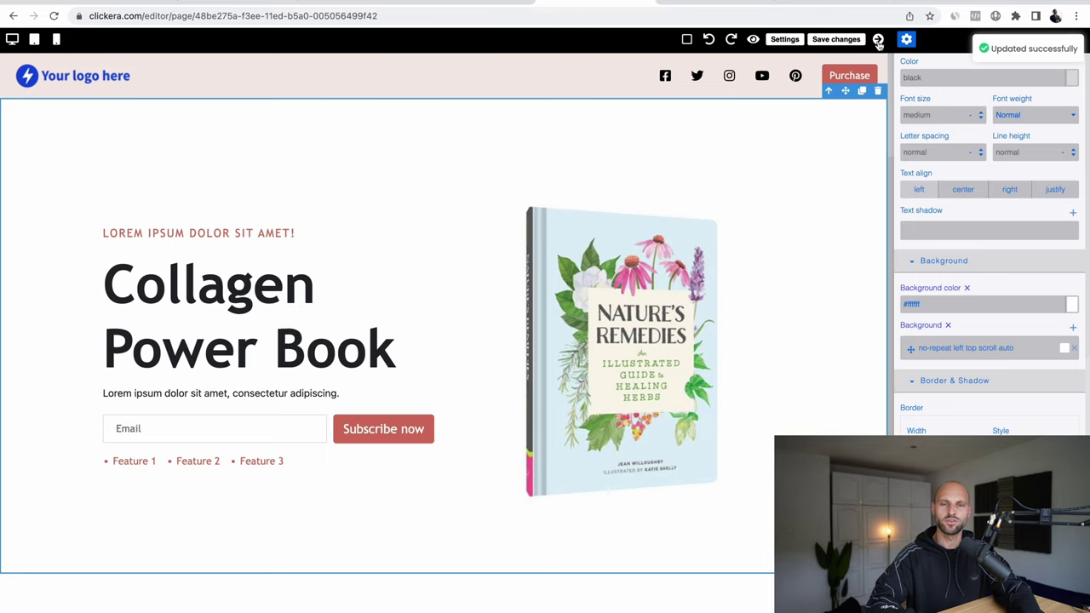
pyautogui.click(878, 40)
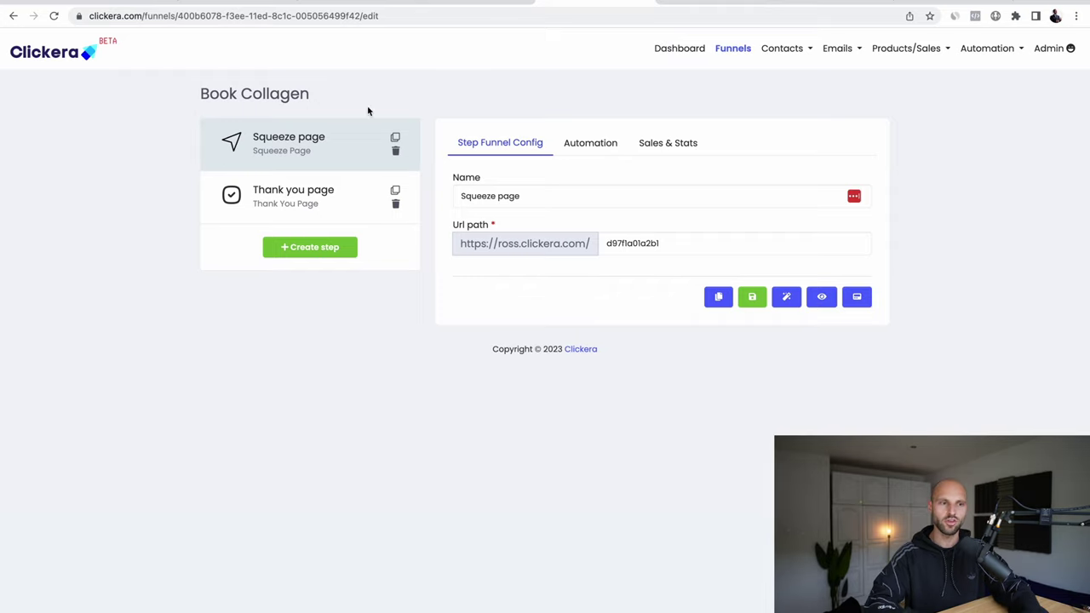
# Step: Apply the Thank you page 2 template to the Thank you page step and open it for editing
pyautogui.click(300, 205)
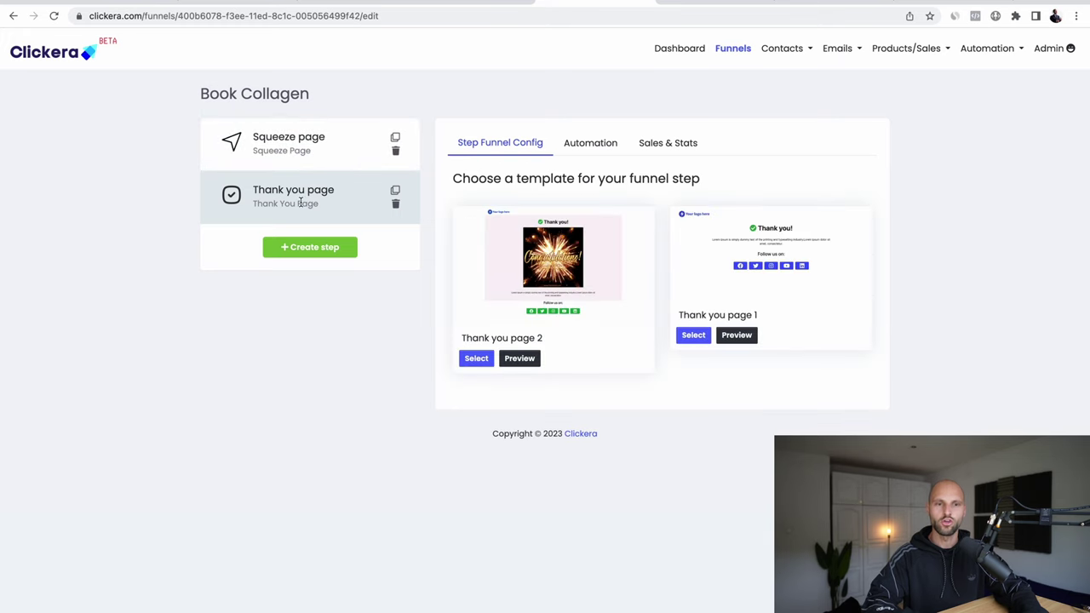
pyautogui.scroll(5, 478, 366)
pyautogui.click(476, 358)
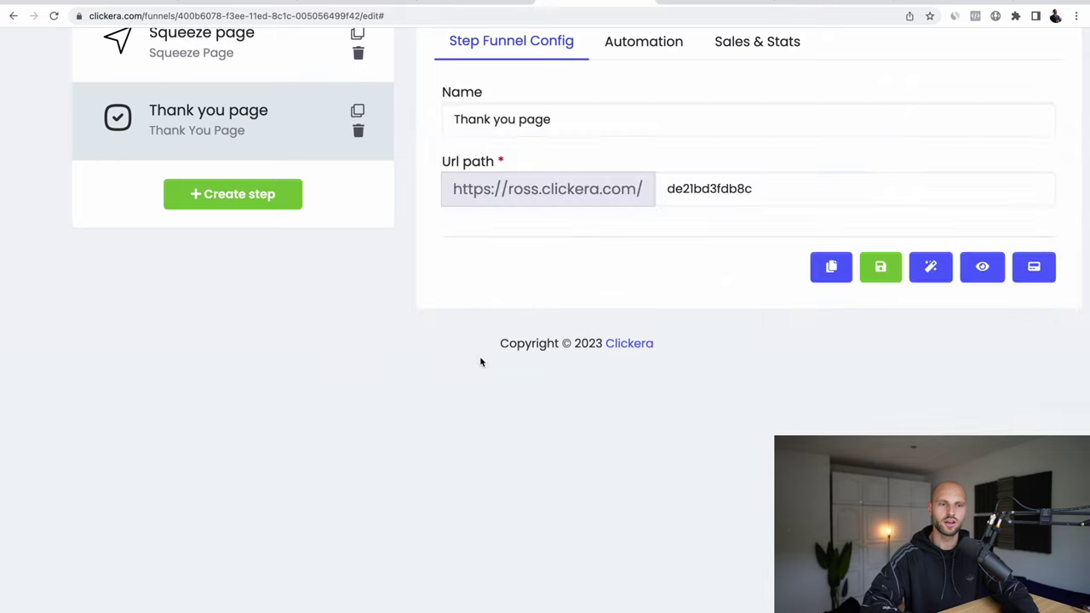
pyautogui.scroll(-5, 694, 293)
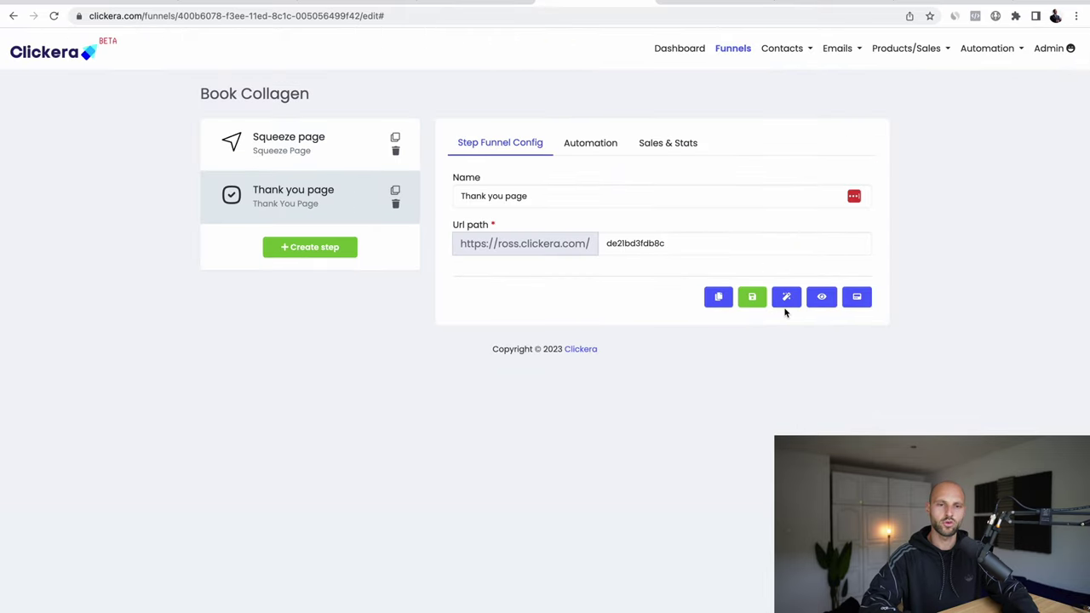
pyautogui.scroll(5, 784, 307)
pyautogui.click(795, 303)
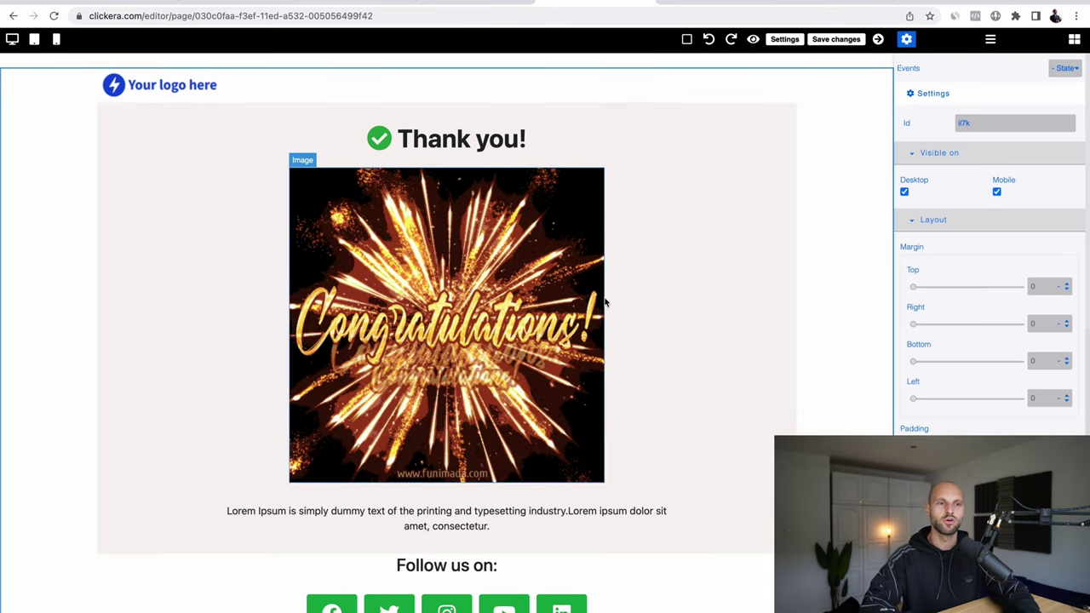
pyautogui.click(392, 223)
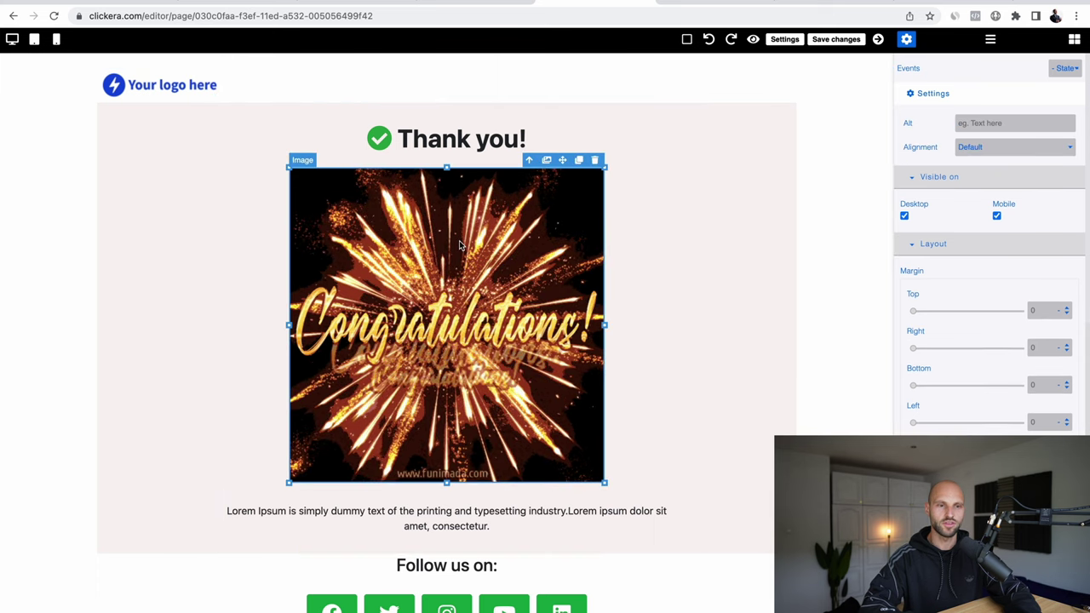
pyautogui.click(394, 282)
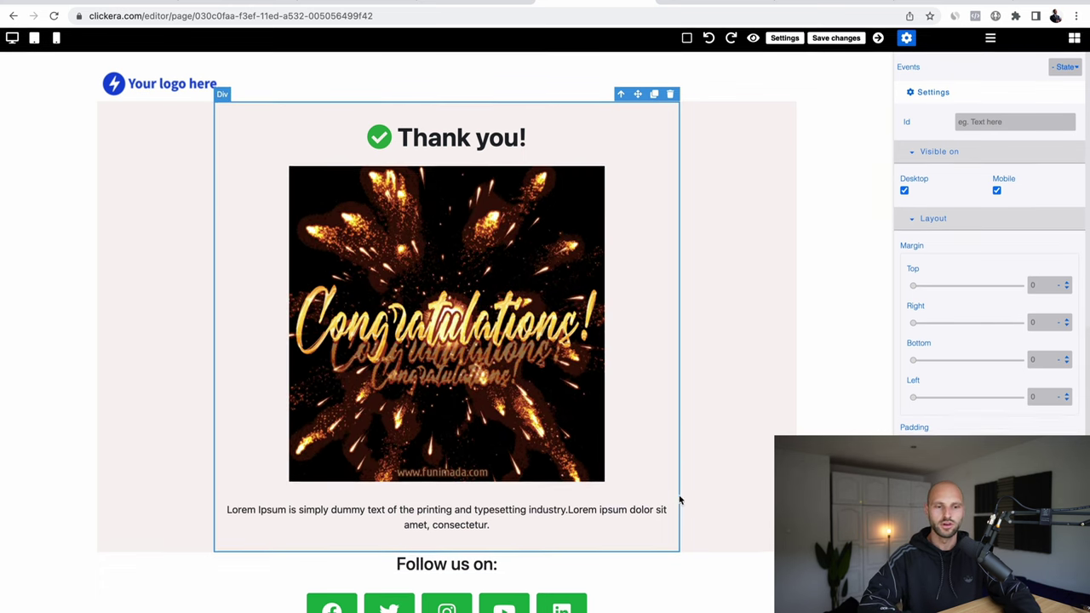
pyautogui.click(732, 245)
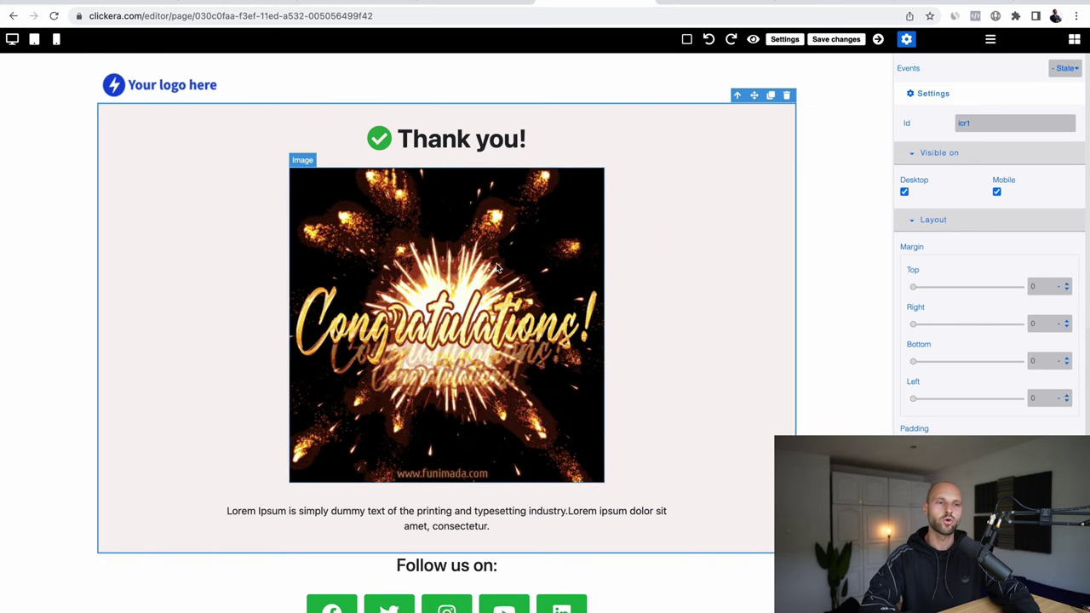
pyautogui.doubleClick(532, 261)
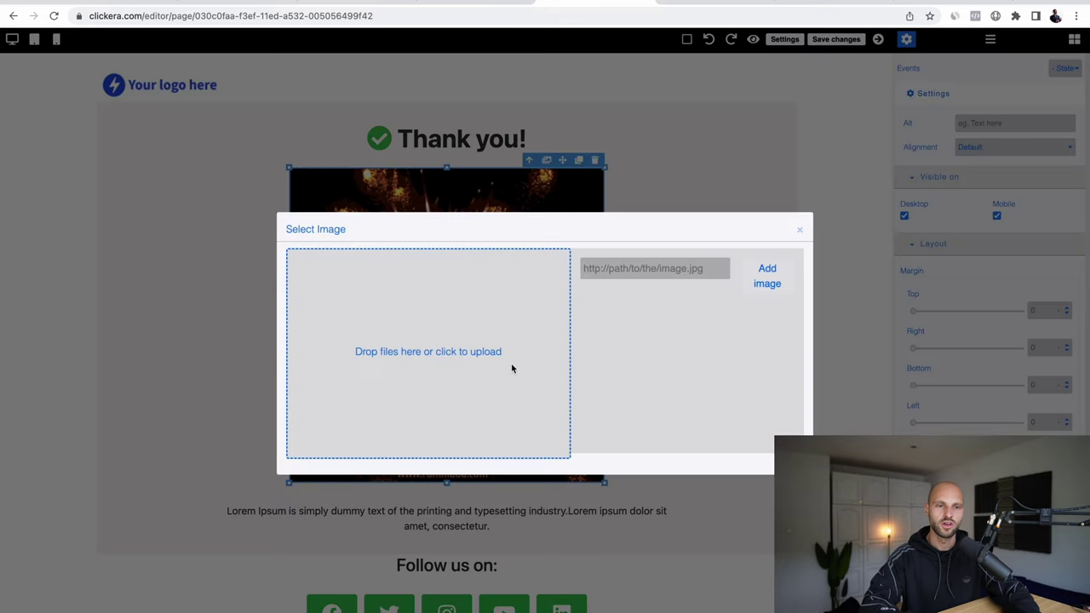
pyautogui.click(426, 351)
pyautogui.click(498, 268)
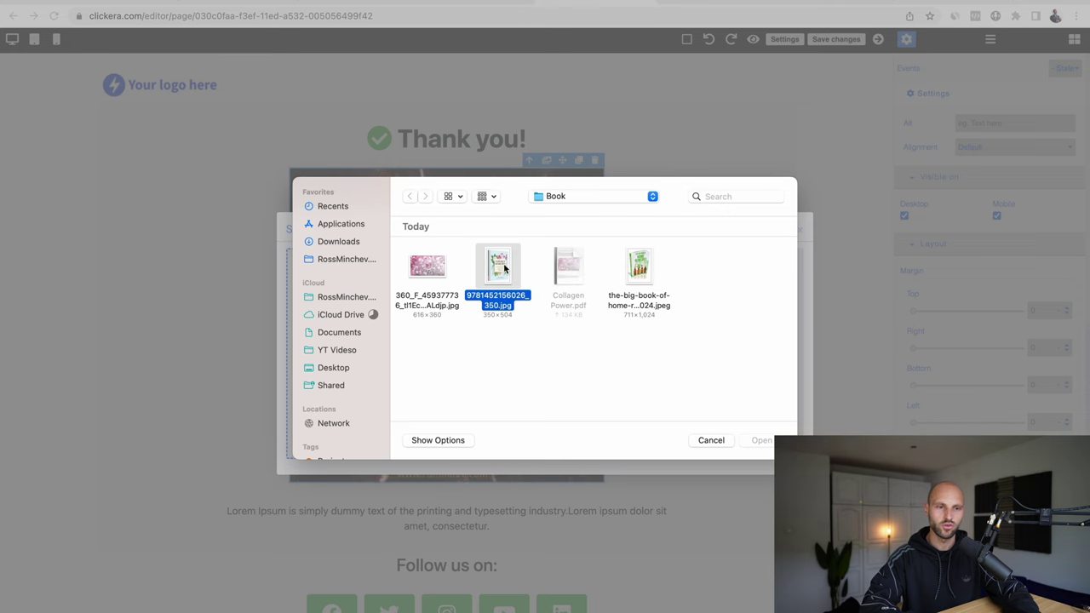
pyautogui.click(760, 441)
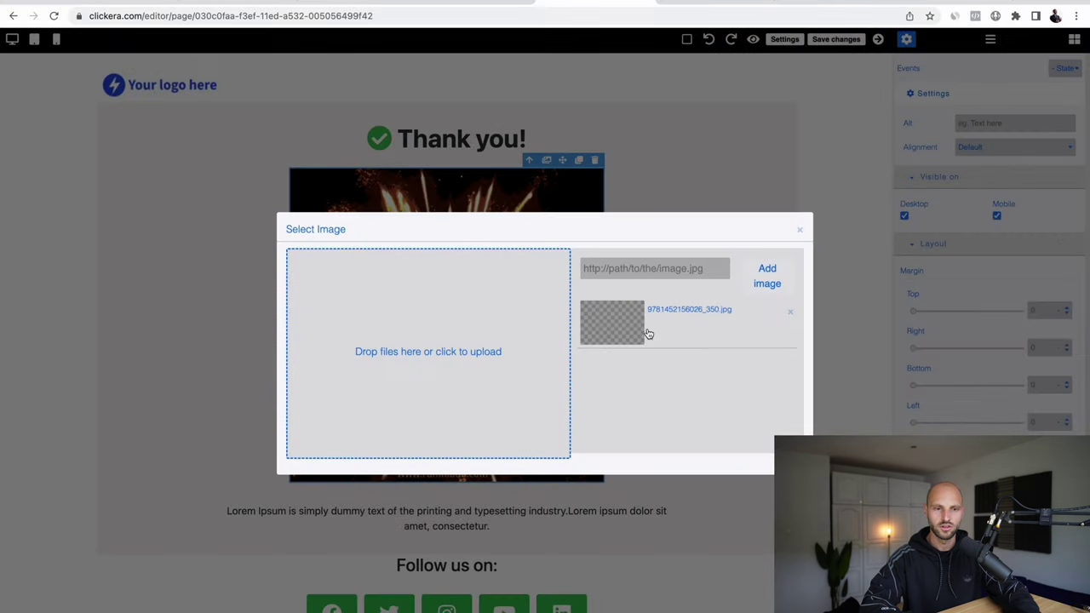
pyautogui.click(635, 329)
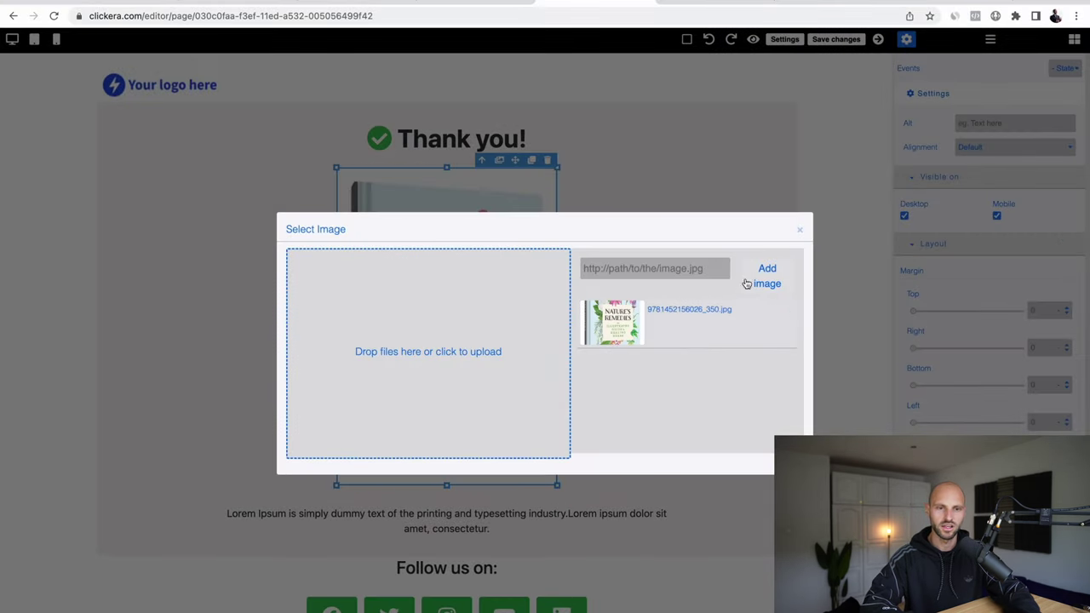
pyautogui.click(723, 200)
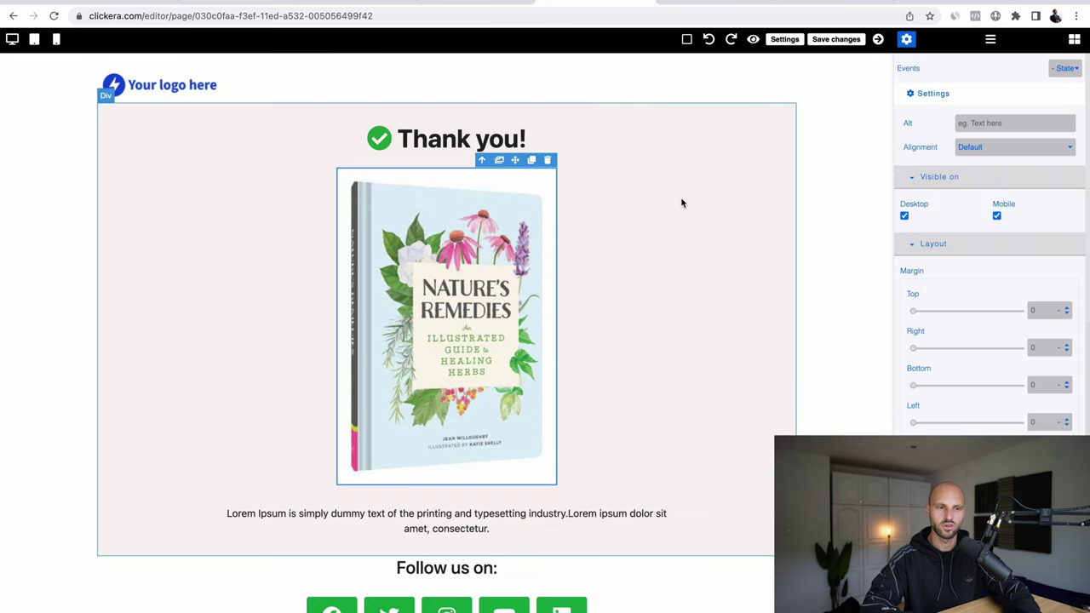
pyautogui.click(742, 233)
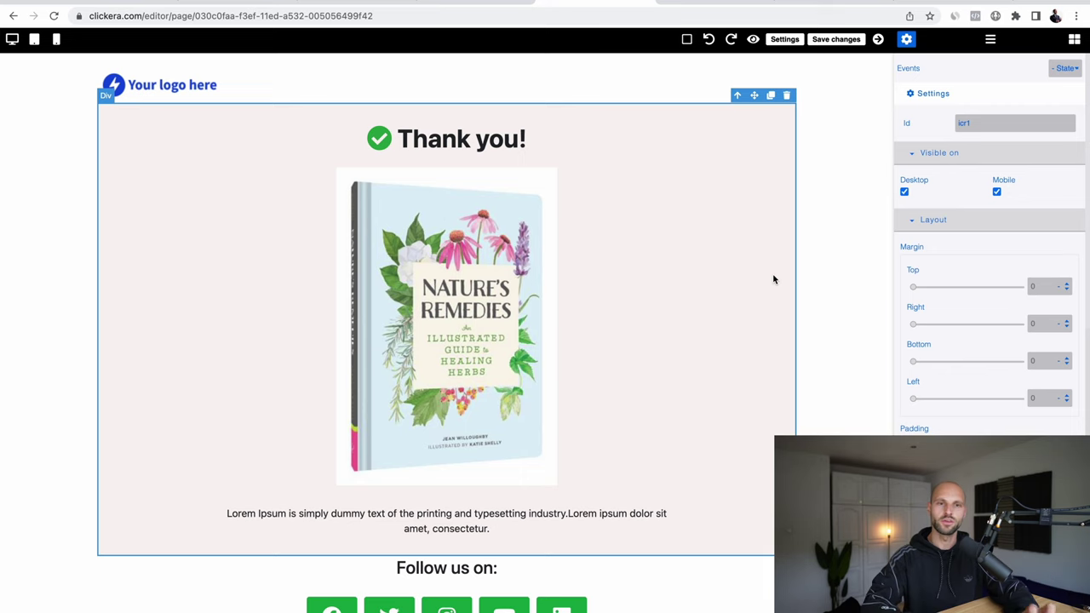
pyautogui.hotkey('ctrl', 'Right')
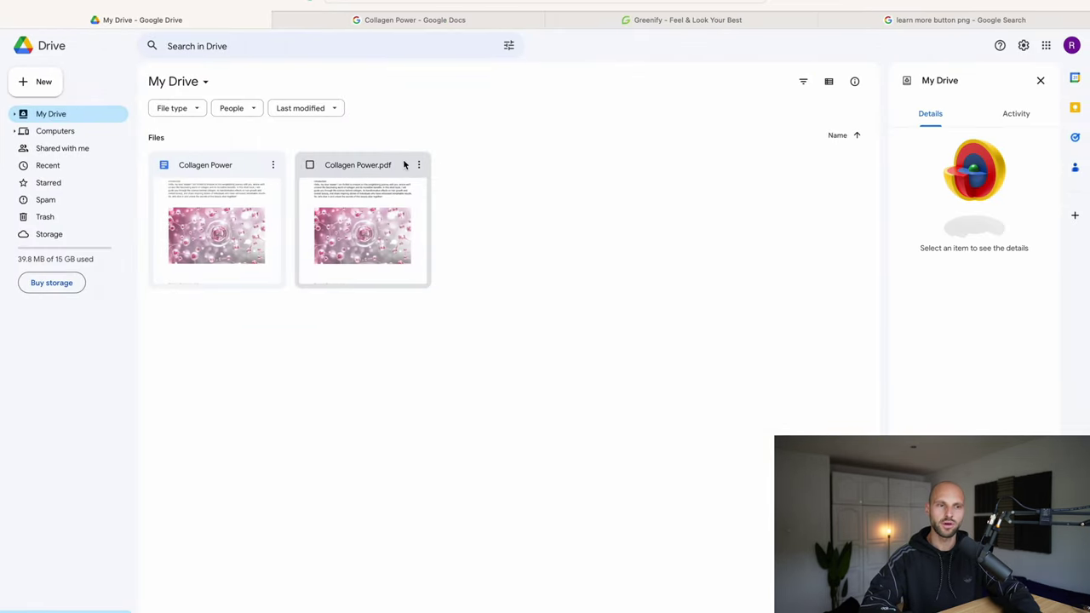
# Step: Copy an anyone-with-the-link viewer link for Collagen Power.pdf in Google Drive
pyautogui.scroll(5, 421, 166)
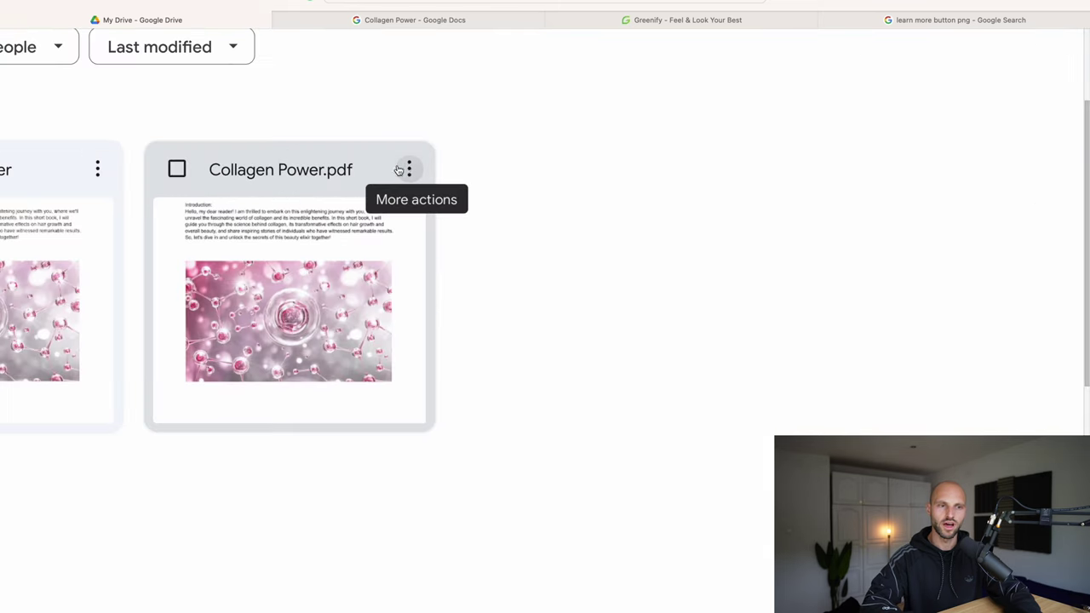
pyautogui.click(410, 171)
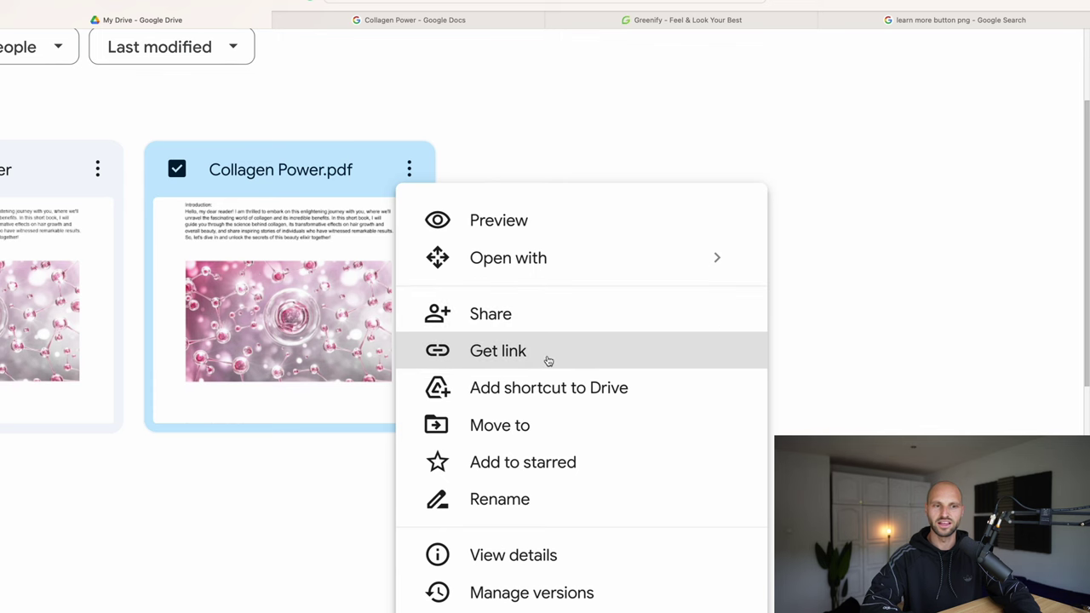
pyautogui.click(560, 359)
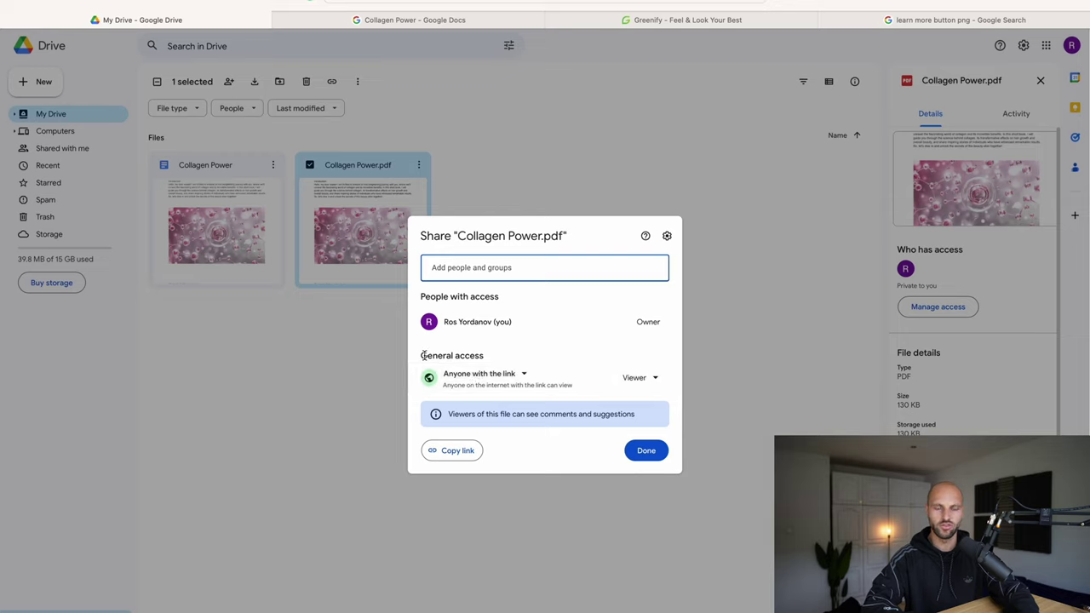
pyautogui.click(453, 452)
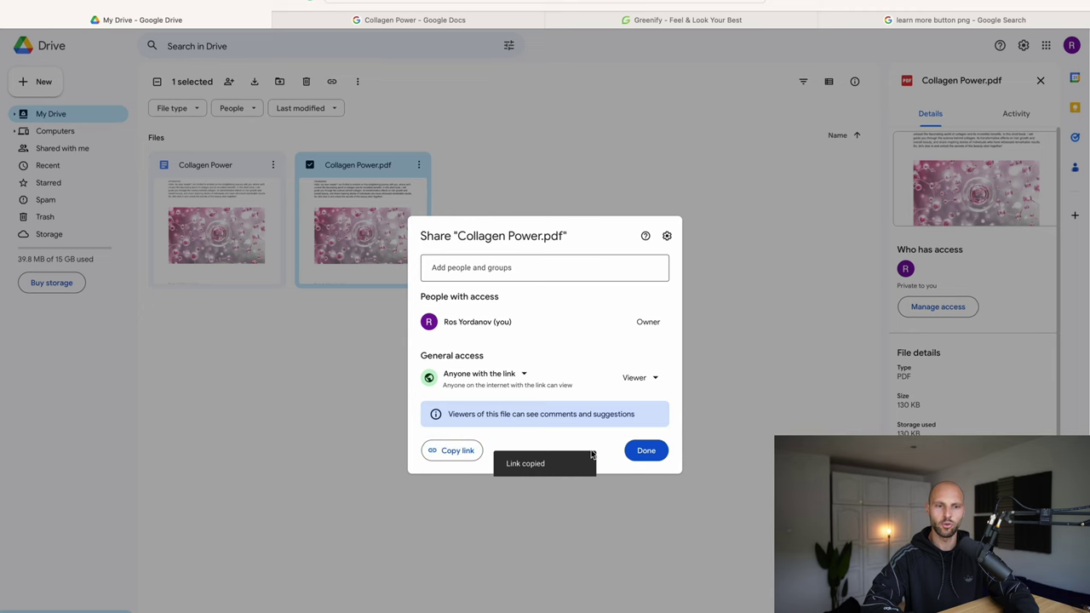
pyautogui.click(645, 452)
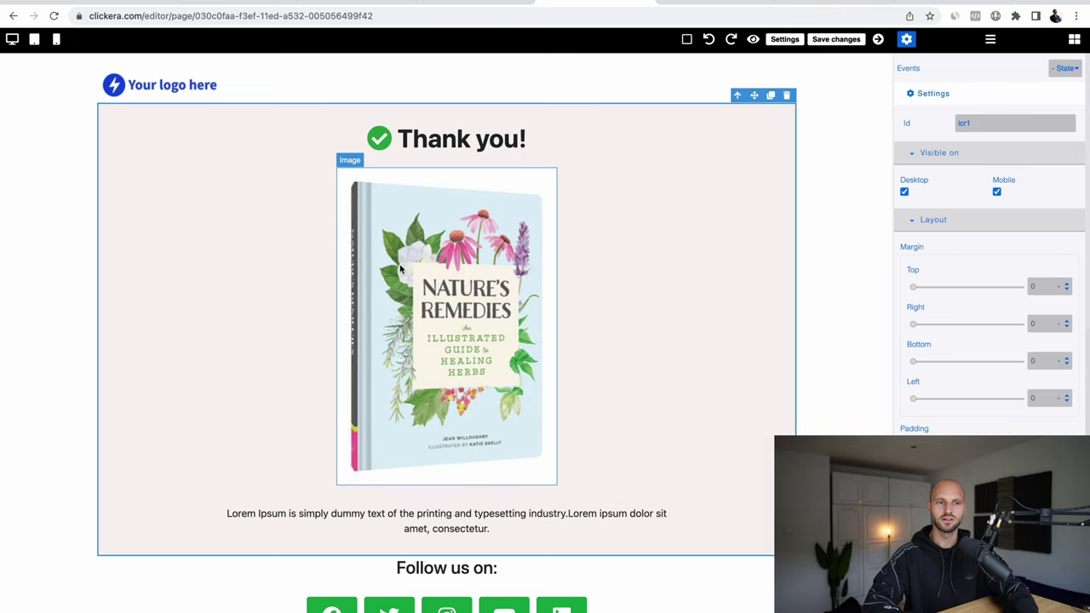
# Step: Add a button under the book cover labelled 'DOWNLOAD NOW'
pyautogui.click(852, 125)
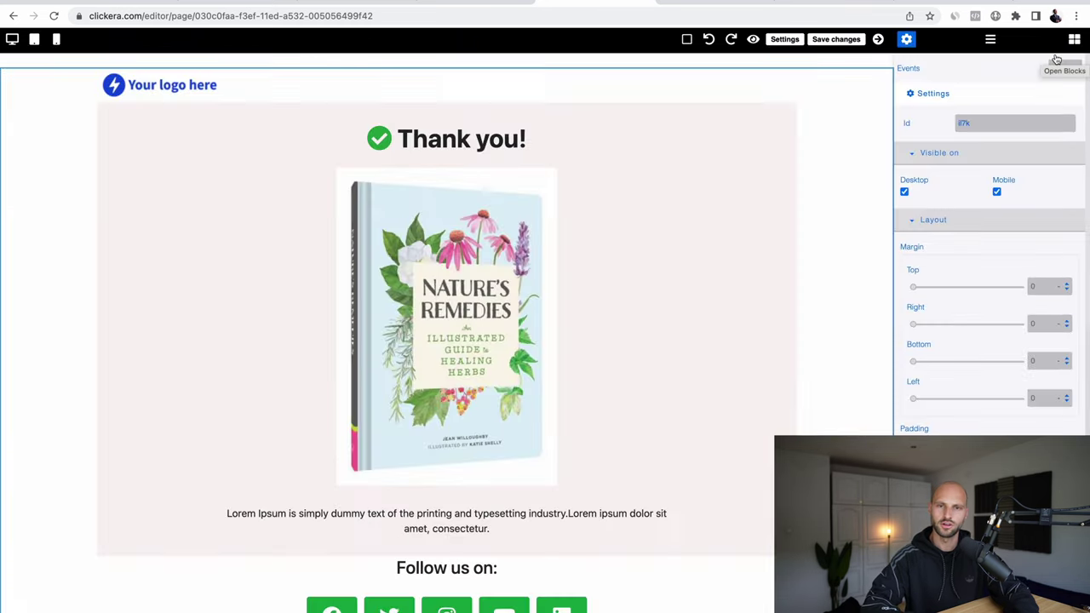
pyautogui.click(1075, 40)
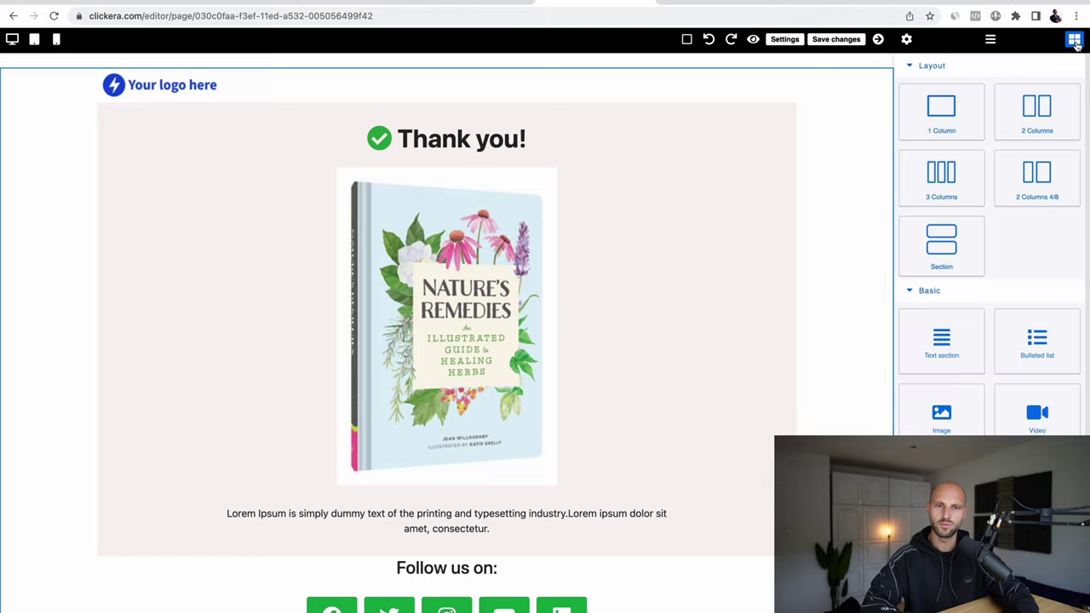
pyautogui.scroll(-3, 992, 362)
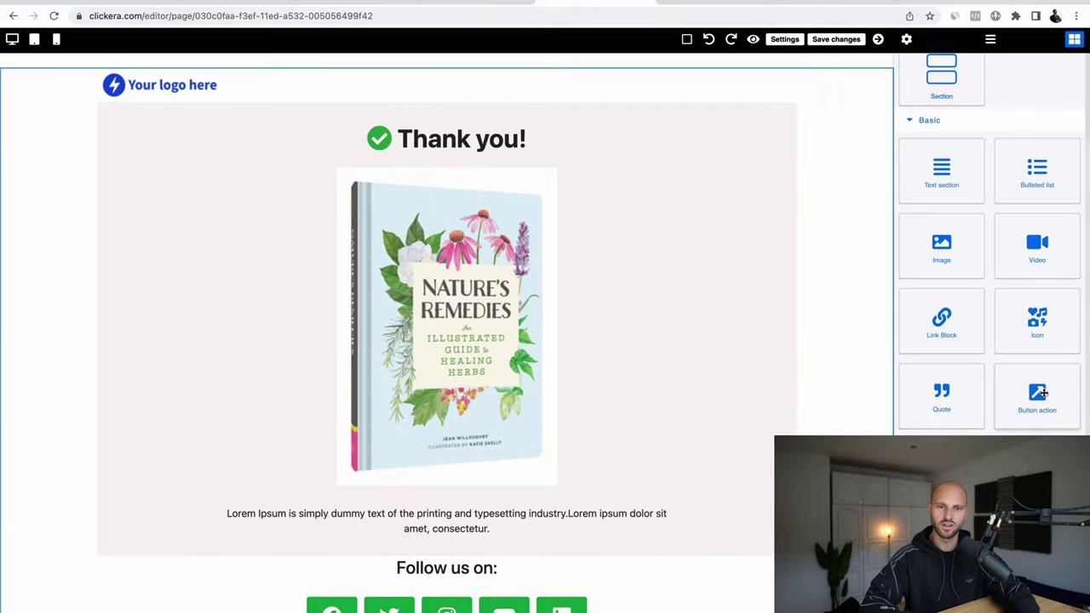
pyautogui.moveTo(891, 422); pyautogui.dragTo(447, 494)
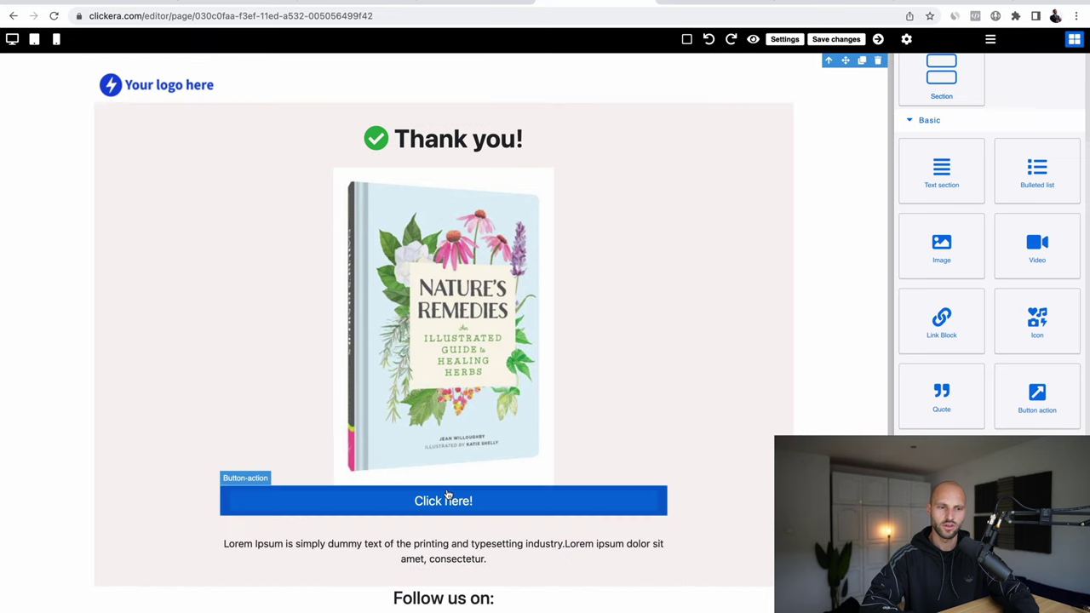
pyautogui.click(532, 501)
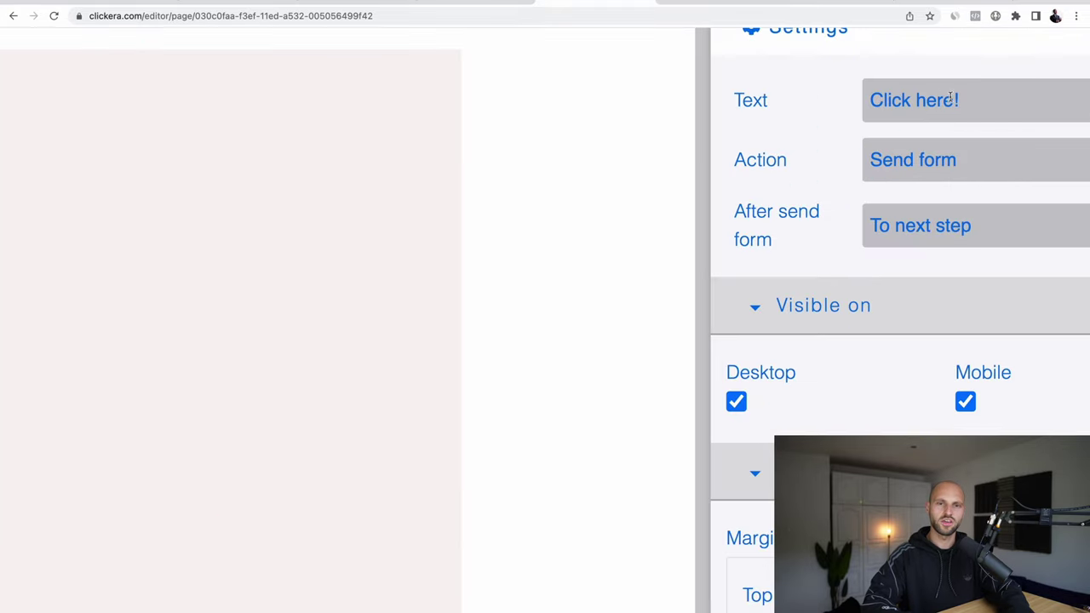
pyautogui.click(951, 99)
pyautogui.hotkey('ctrl', 'a')
pyautogui.write('DOWNLOAD NOW')
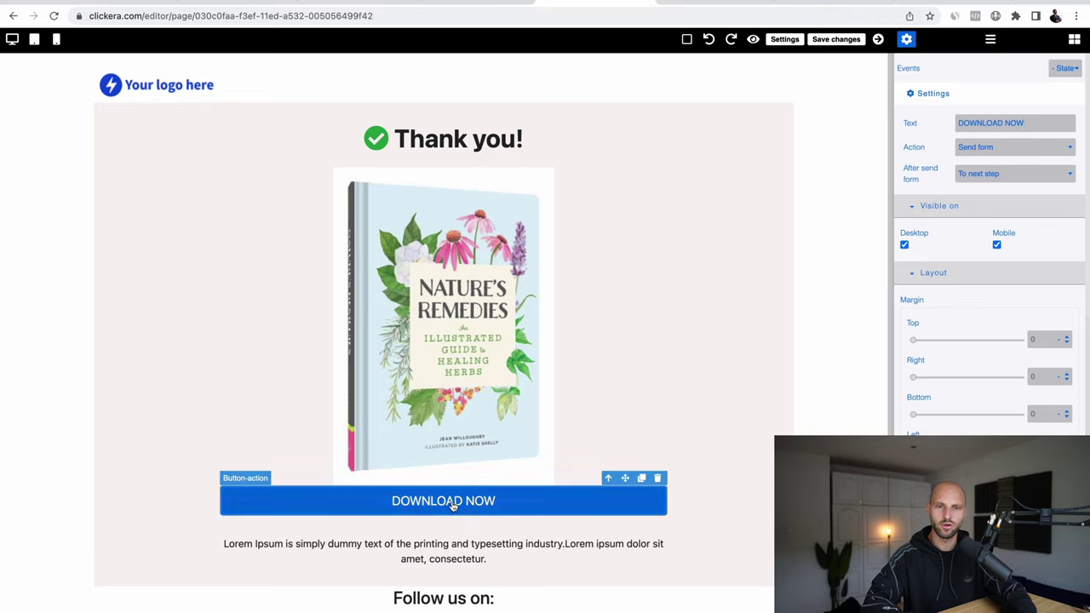
# Step: Set the DOWNLOAD NOW button to Open URL, redirecting to the copied Google Drive PDF link
pyautogui.click(1030, 152)
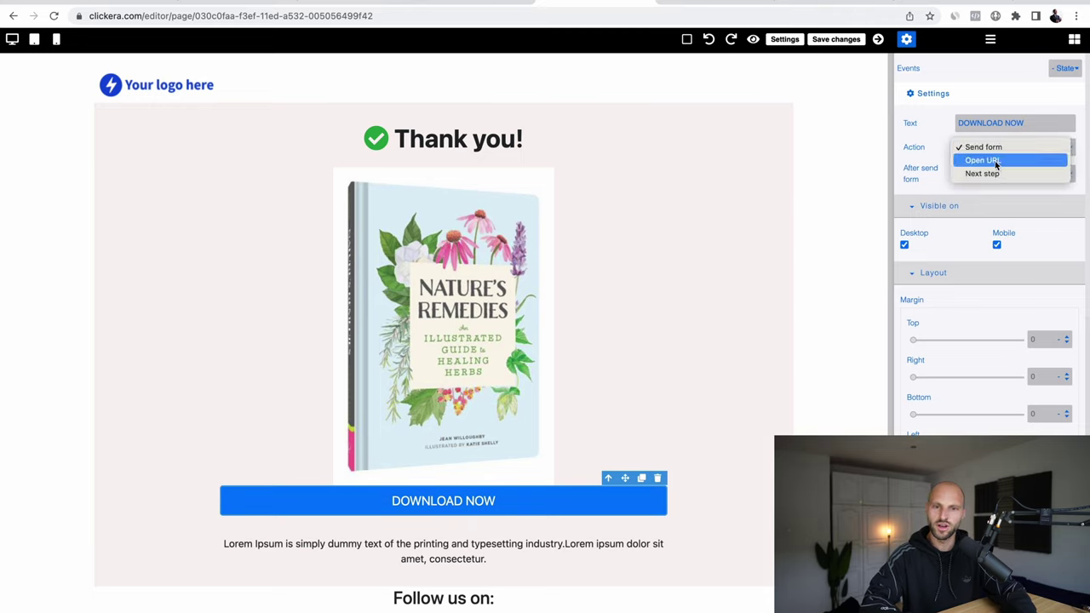
pyautogui.click(995, 162)
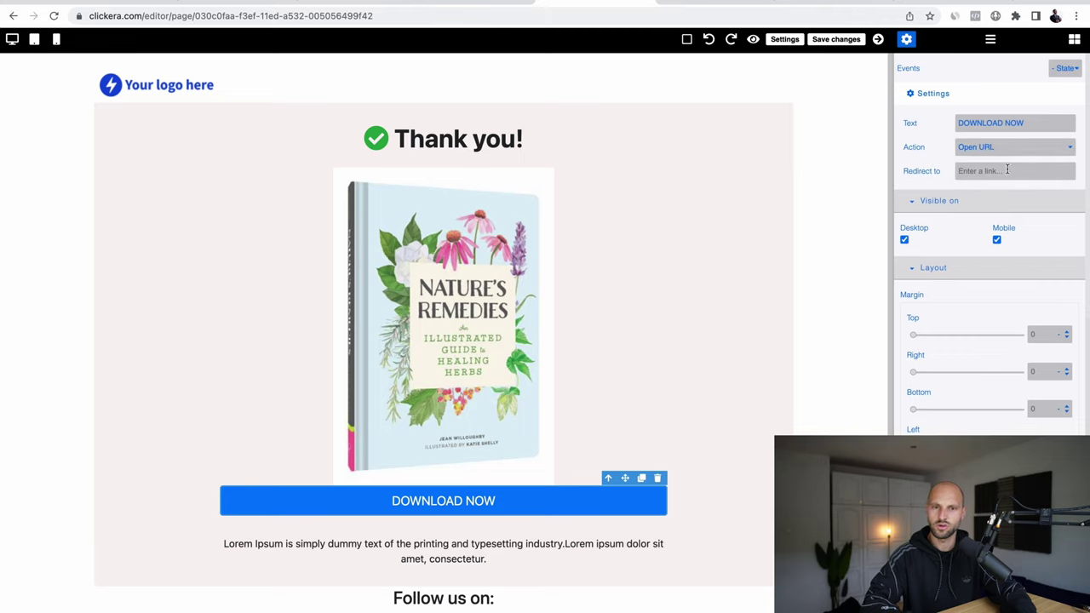
pyautogui.click(1000, 170)
pyautogui.hotkey('ctrl', 'v')
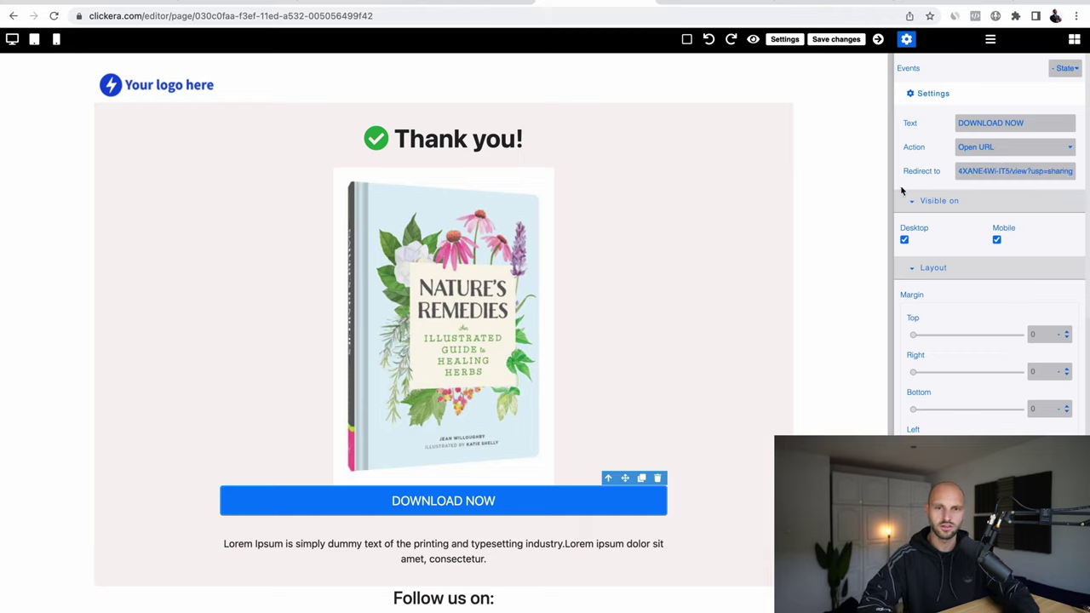
pyautogui.click(861, 218)
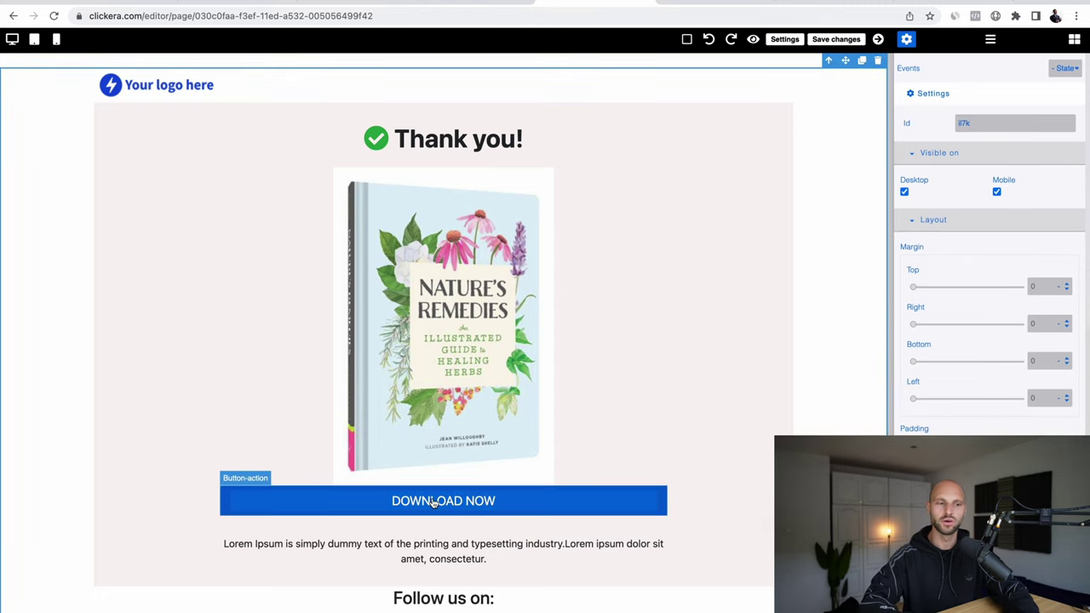
pyautogui.scroll(-1, 382, 497)
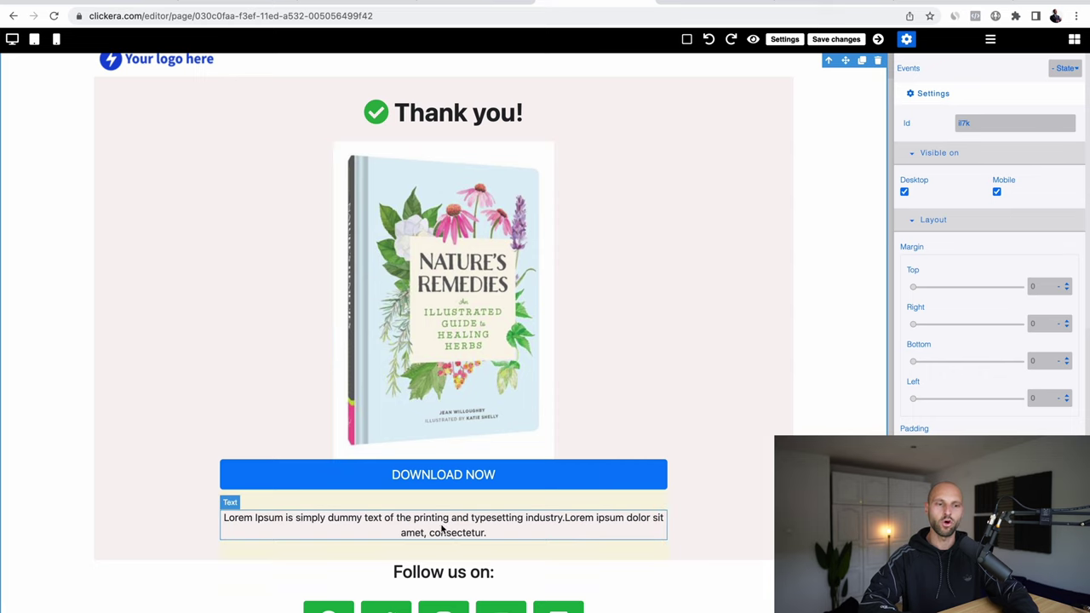
pyautogui.click(1075, 40)
pyautogui.scroll(-5, 989, 419)
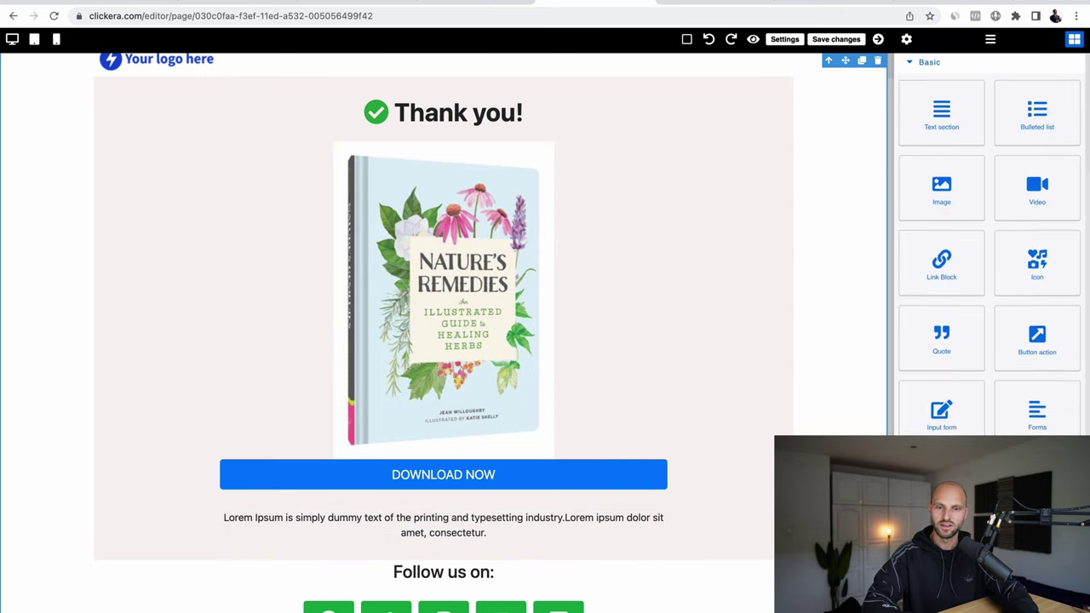
# Step: Add a second button below the paragraph and relabel it 'Learn more'
pyautogui.scroll(1, 1051, 199)
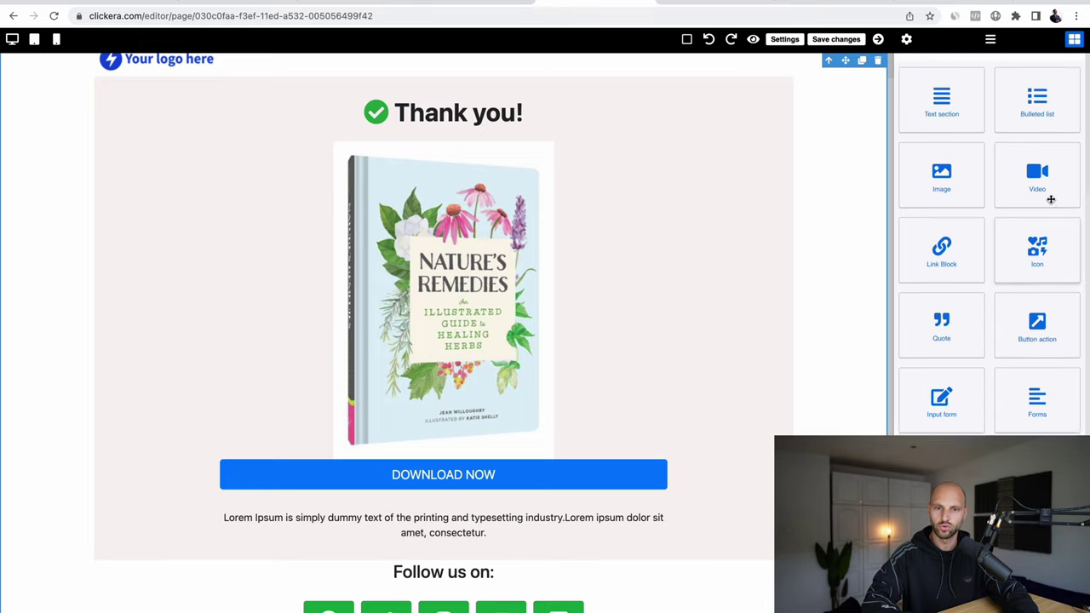
pyautogui.moveTo(1049, 328); pyautogui.dragTo(450, 576)
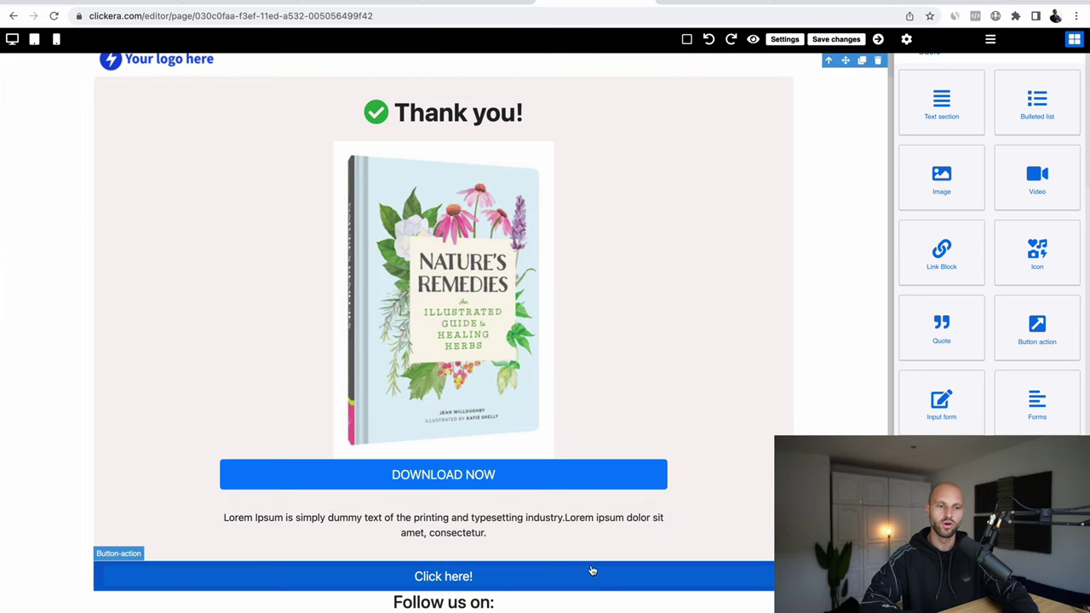
pyautogui.click(596, 571)
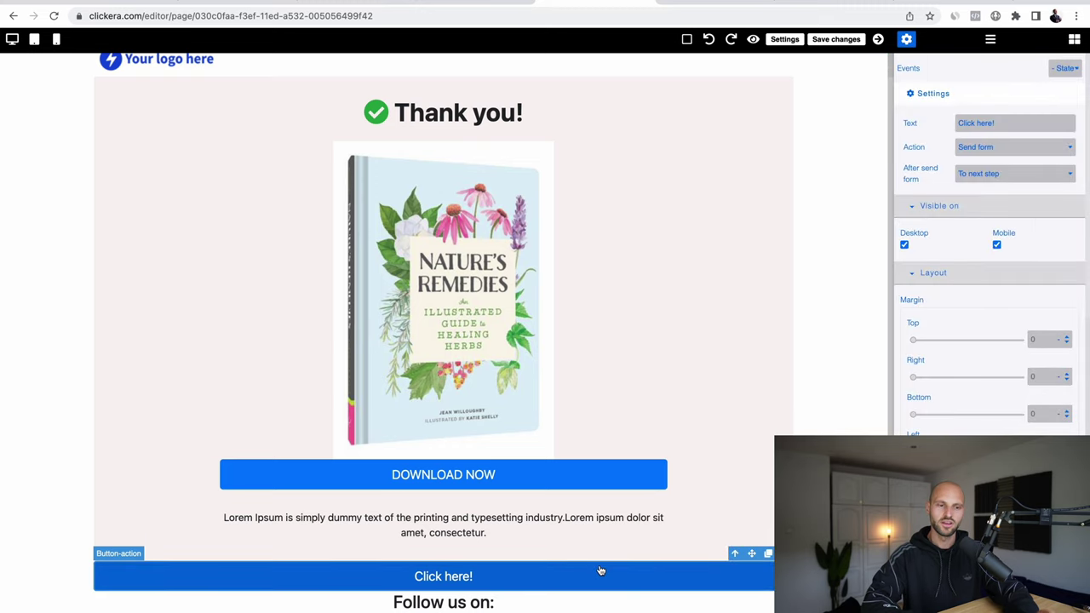
pyautogui.tripleClick(1007, 123)
pyautogui.write('Learn more')
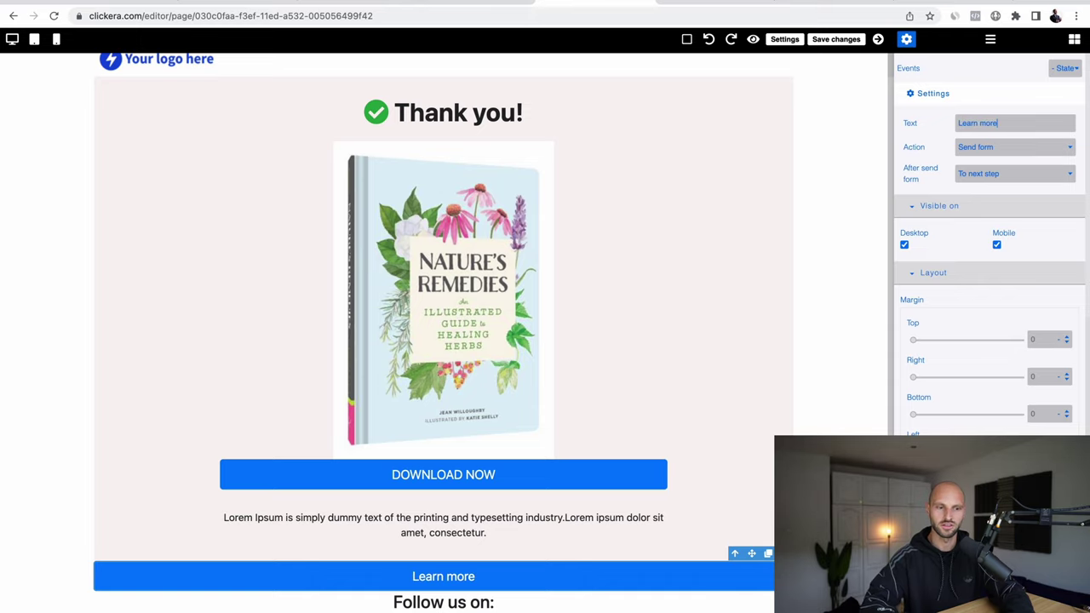
# Step: Select the Lorem Ipsum placeholder paragraph text and switch to the ChatGPT chat
pyautogui.click(483, 532)
pyautogui.tripleClick(485, 529)
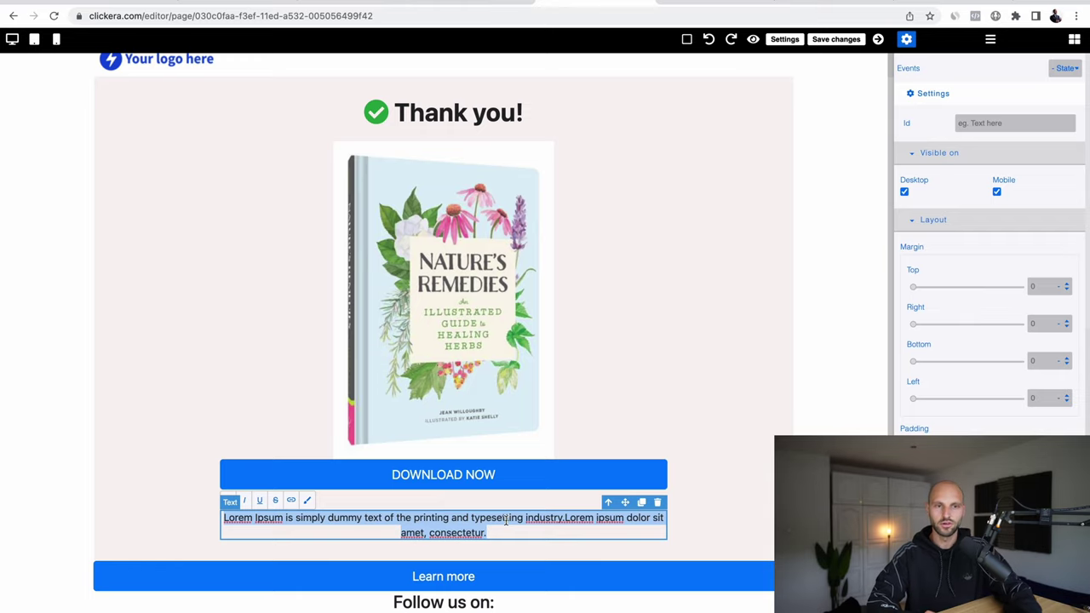
pyautogui.click(476, 4)
pyautogui.scroll(2, 568, 341)
pyautogui.scroll(-2, 568, 340)
# Step: Ask ChatGPT: 'Write me a sales description on why people should use collagen powder.'
pyautogui.click(468, 607)
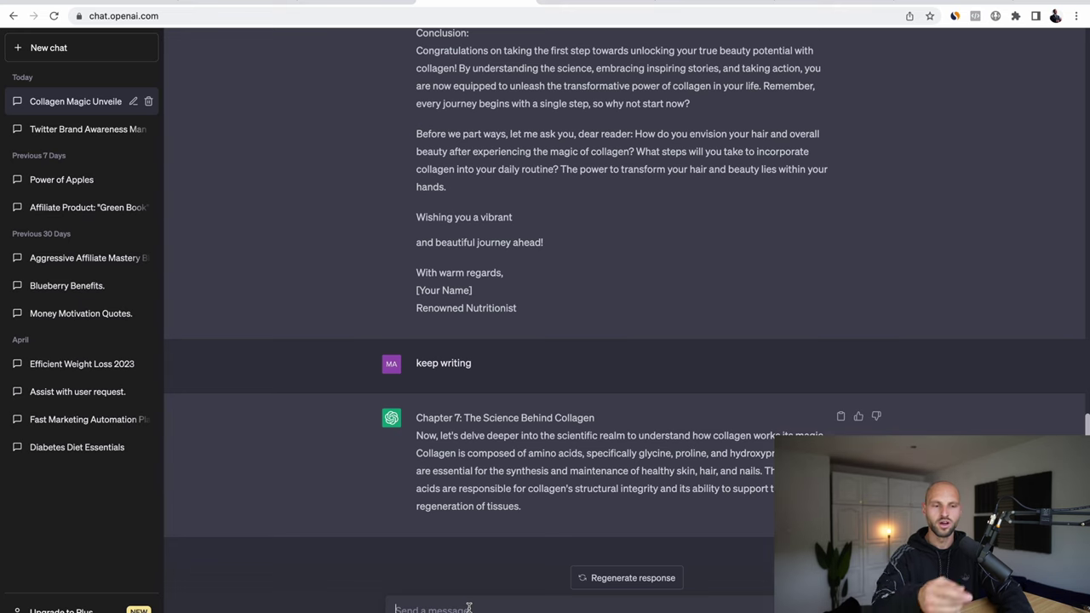
pyautogui.press('super+plus')
pyautogui.press('super+plus')
pyautogui.press('super+plus')
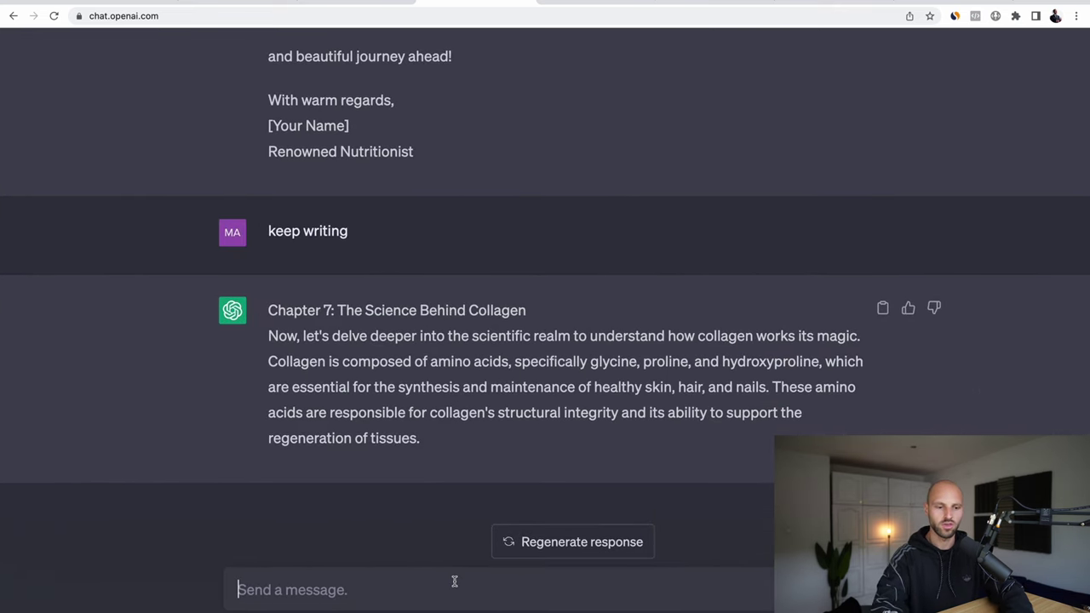
pyautogui.write('Write ')
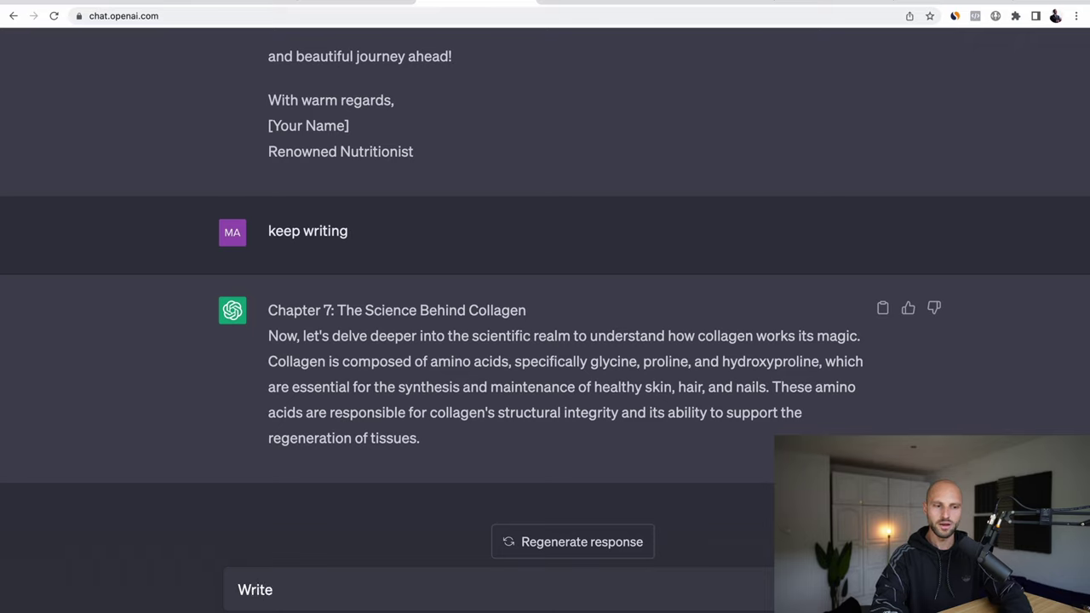
pyautogui.write('me a sales des')
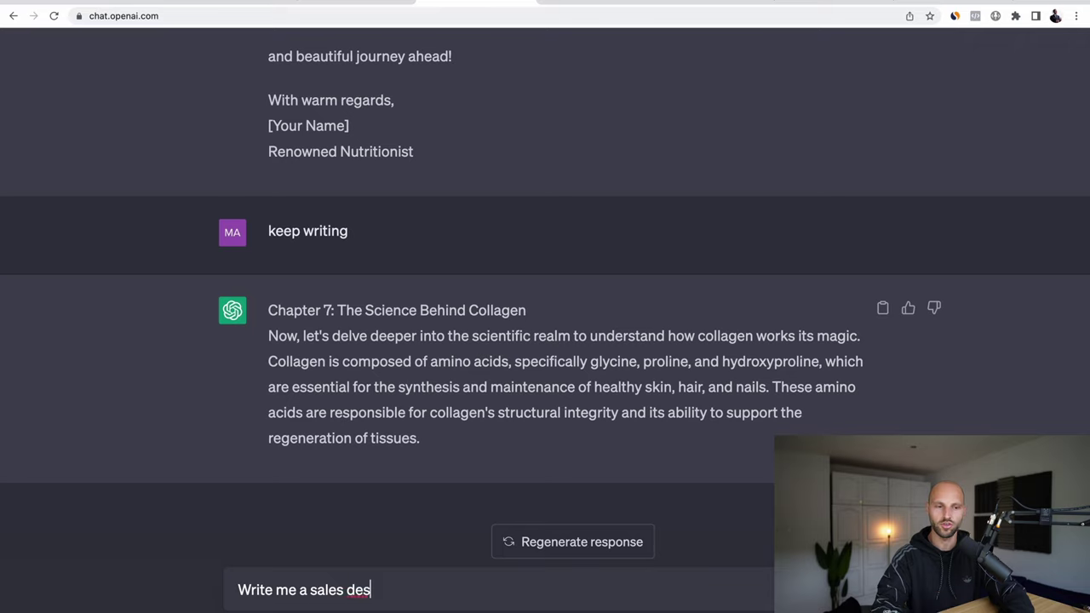
pyautogui.write('critopn')
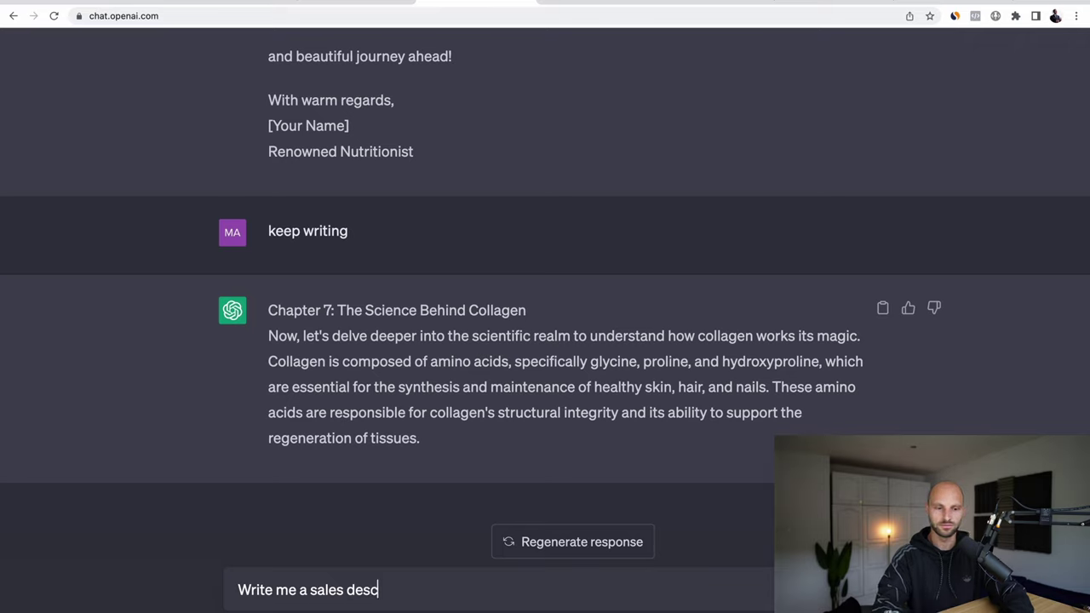
pyautogui.hotkey('alt', 'BackSpace')
pyautogui.write('description on why people should ')
pyautogui.write('you')
pyautogui.press('BackSpace')
pyautogui.press('BackSpace')
pyautogui.press('BackSpace')
pyautogui.write('use collagen poweder')
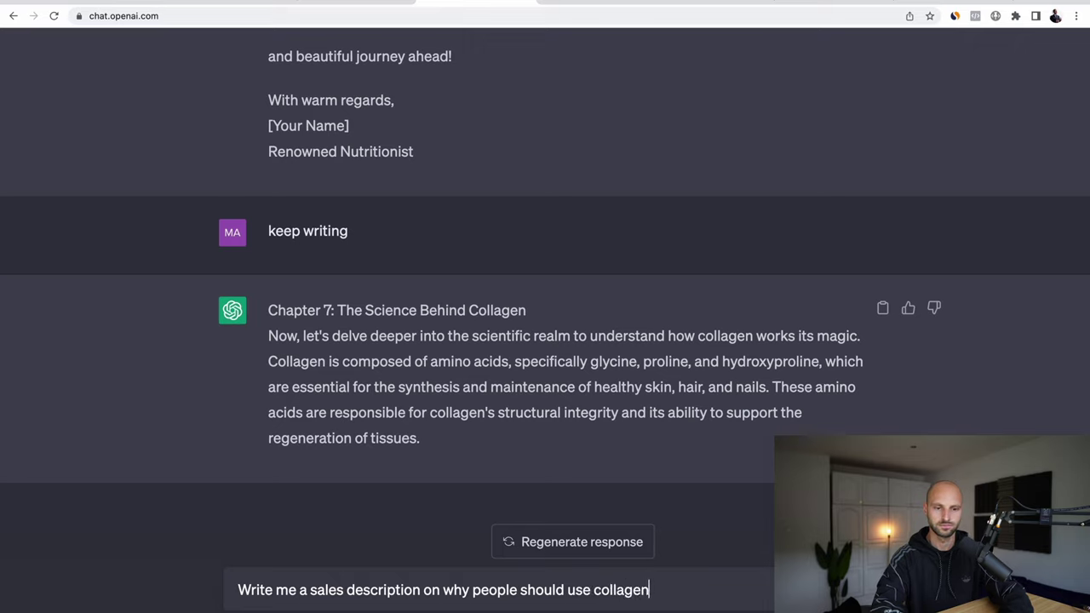
pyautogui.press('BackSpace')
pyautogui.press('BackSpace')
pyautogui.press('BackSpace')
pyautogui.write('der.')
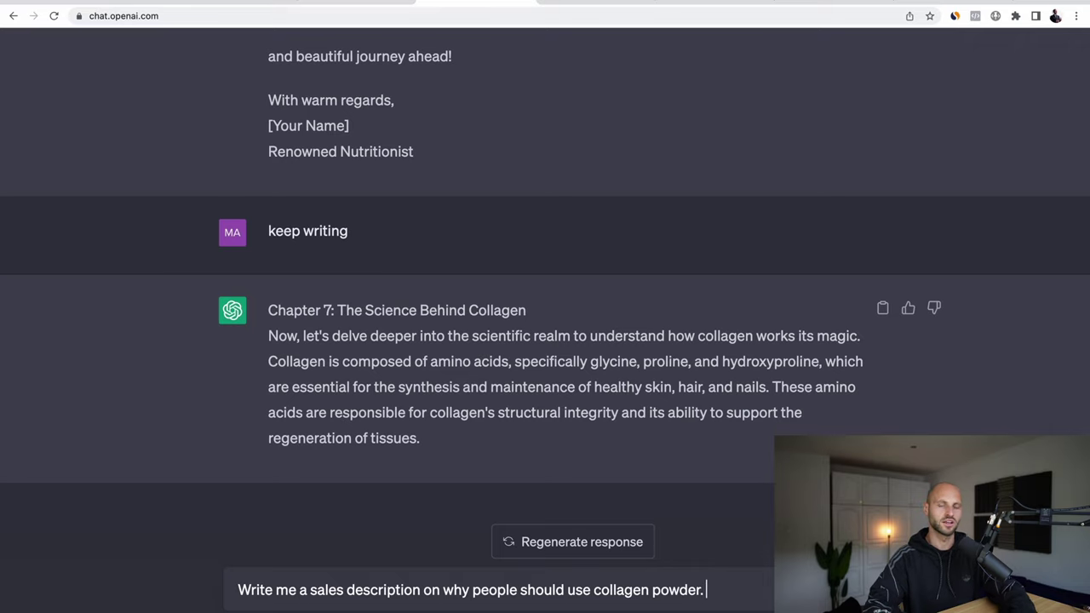
pyautogui.press('Return')
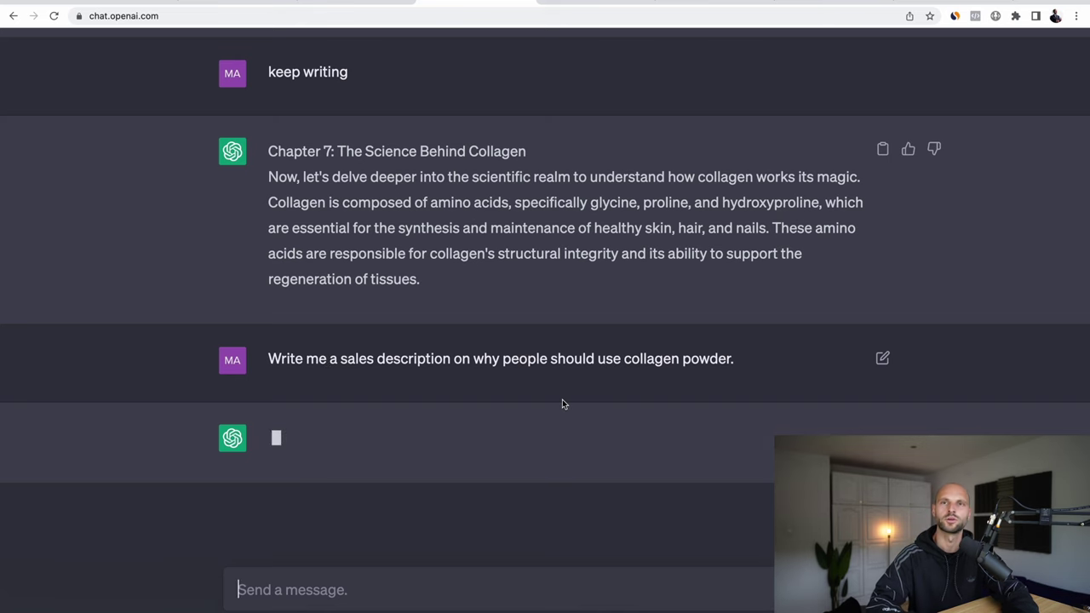
# Step: Skim ChatGPT's 'Your Pathway to Radiant Beauty!' reply, then return to the Clickera page editor
pyautogui.press('super+minus')
pyautogui.press('super+minus')
pyautogui.press('super+minus')
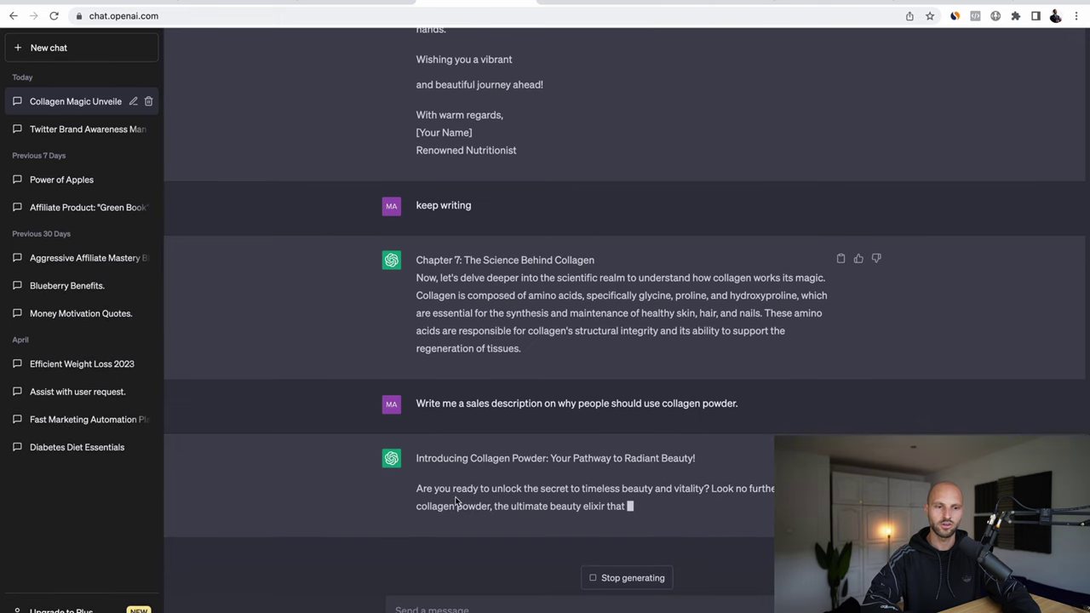
pyautogui.press('super+plus')
pyautogui.press('super+plus')
pyautogui.press('super+plus')
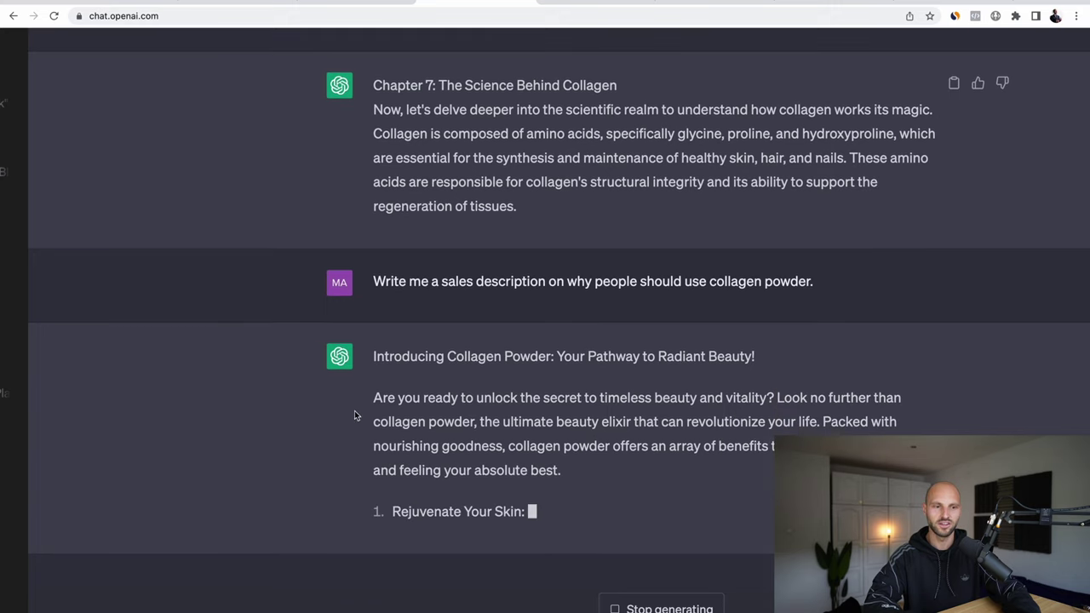
pyautogui.moveTo(368, 429); pyautogui.dragTo(581, 406)
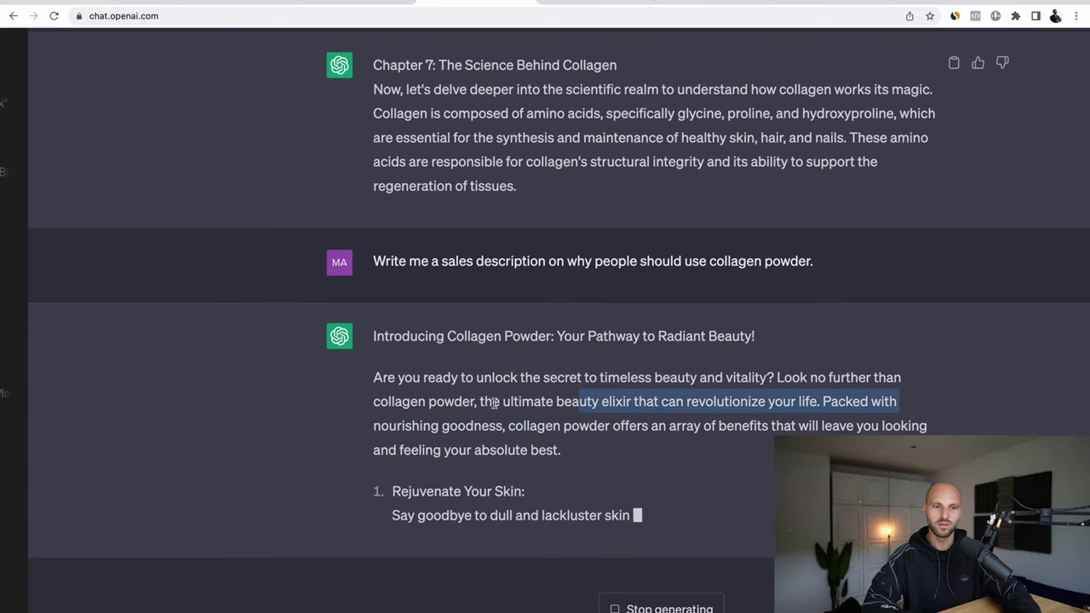
pyautogui.click(694, 406)
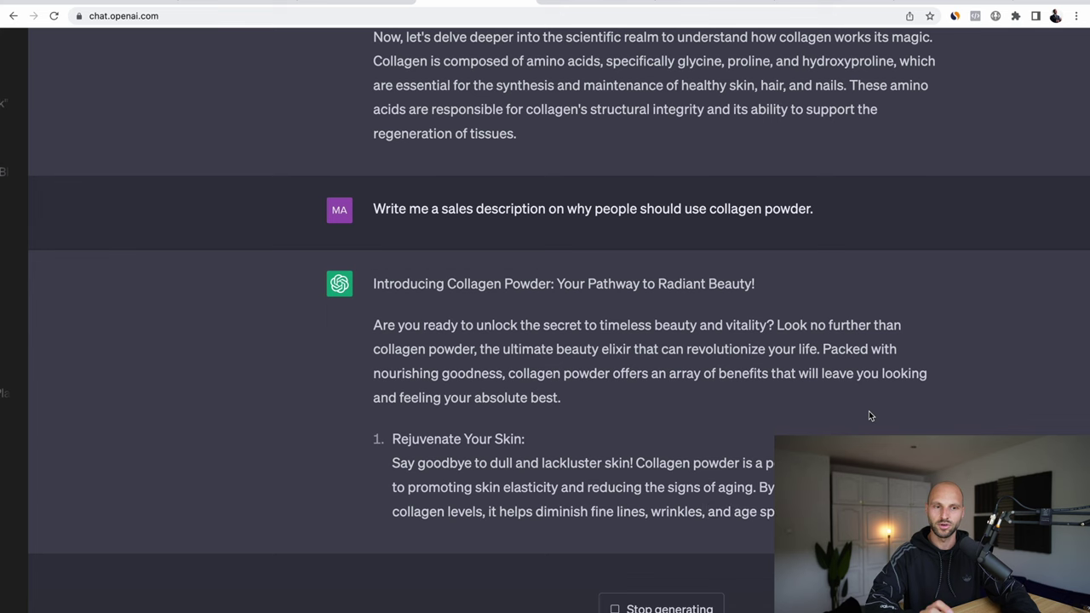
pyautogui.press('super+minus')
pyautogui.press('super+minus')
pyautogui.press('super+minus')
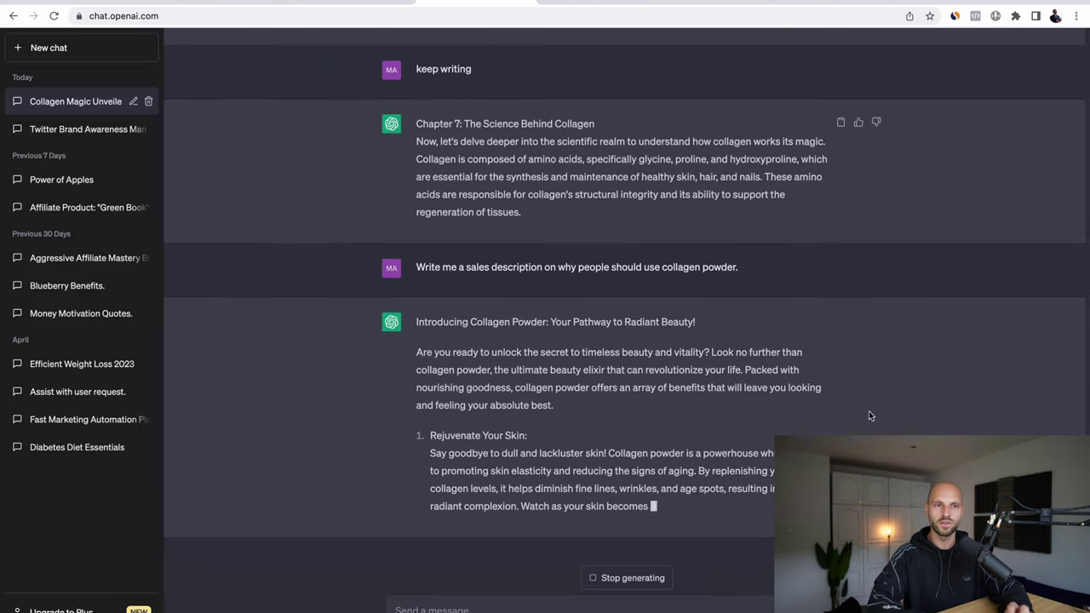
pyautogui.click(596, 3)
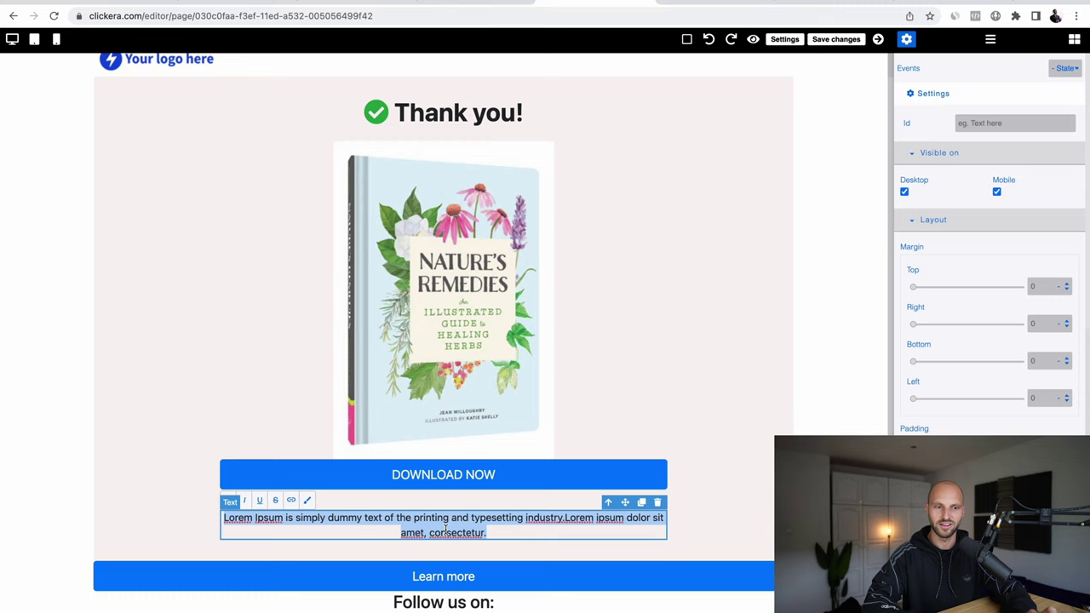
# Step: Replace the lorem paragraph under DOWNLOAD NOW with 'Before you download read the statements below…' text
pyautogui.click(763, 528)
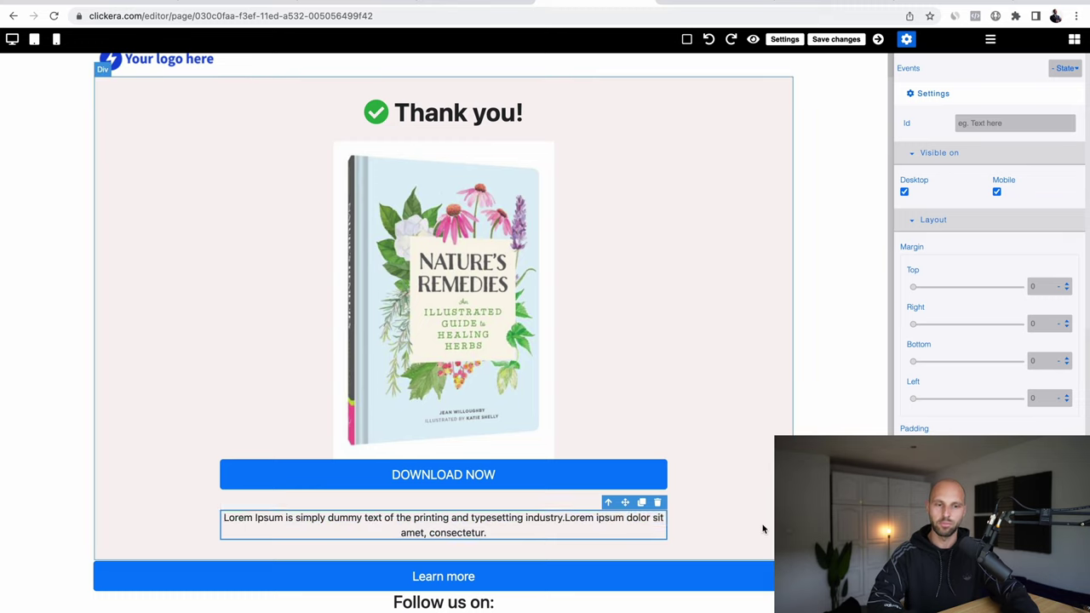
pyautogui.click(763, 528)
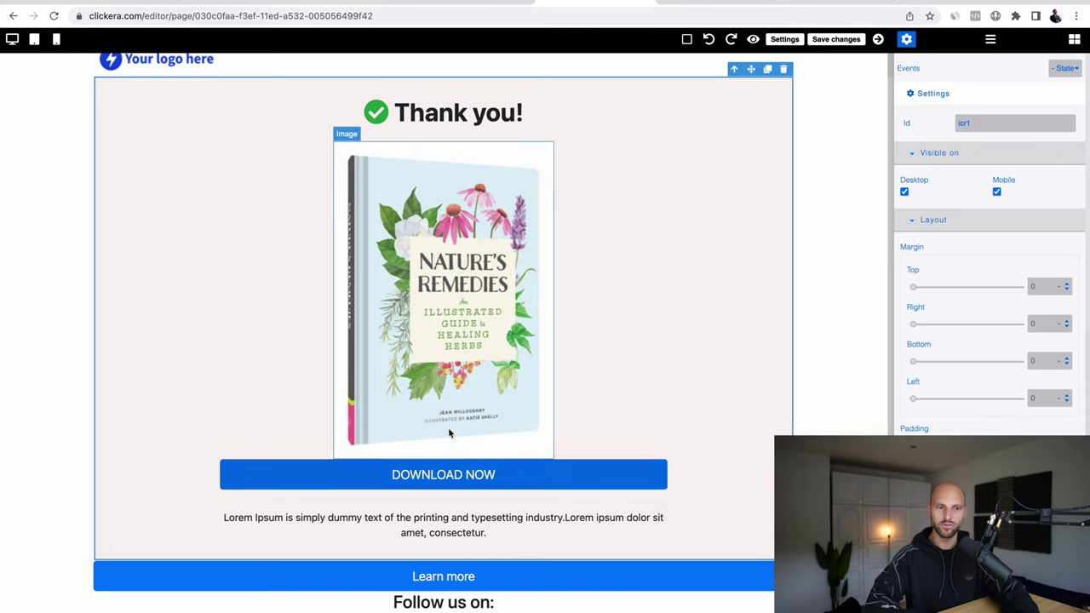
pyautogui.tripleClick(449, 531)
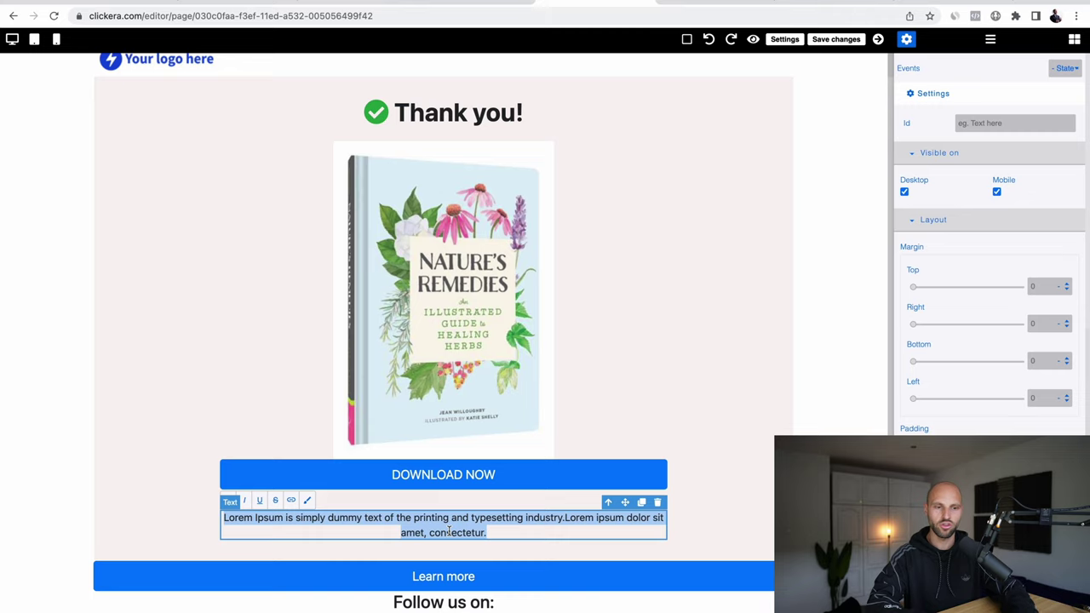
pyautogui.write('Bef')
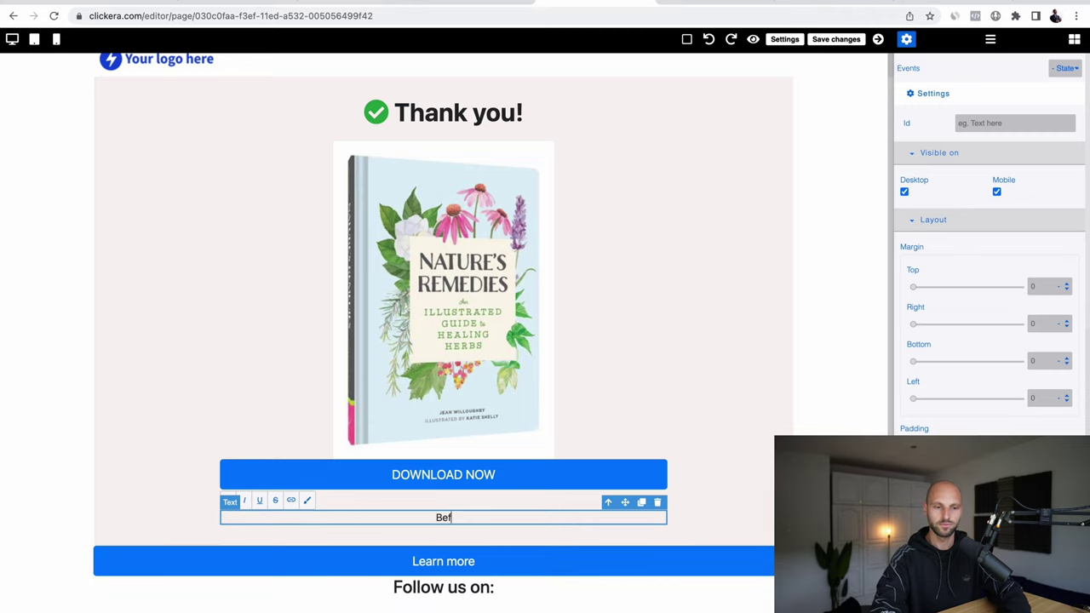
pyautogui.write('ore you download your free e-book p')
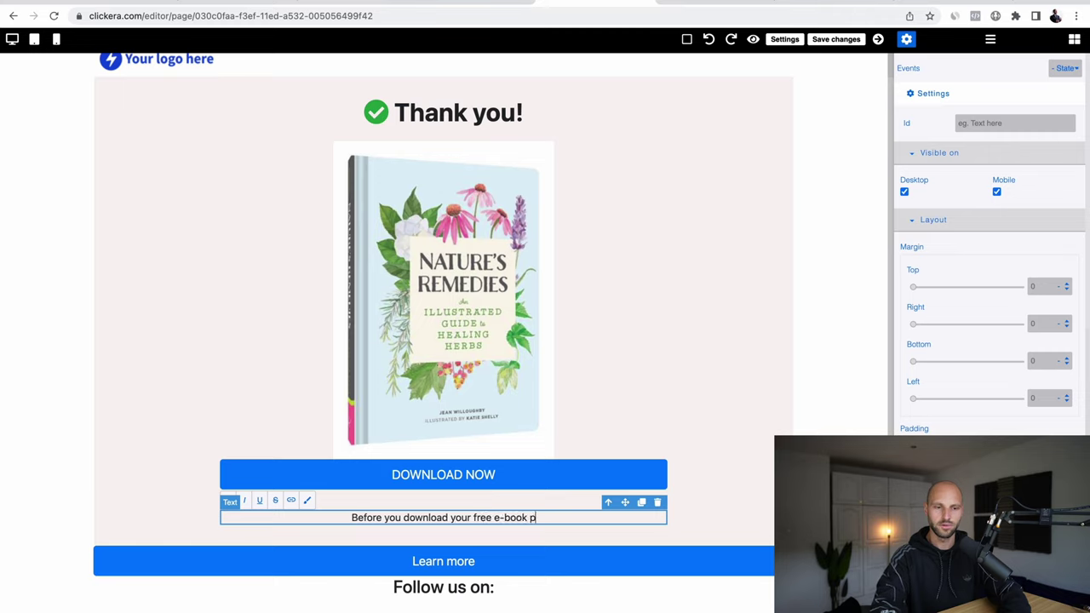
pyautogui.write('lease read the')
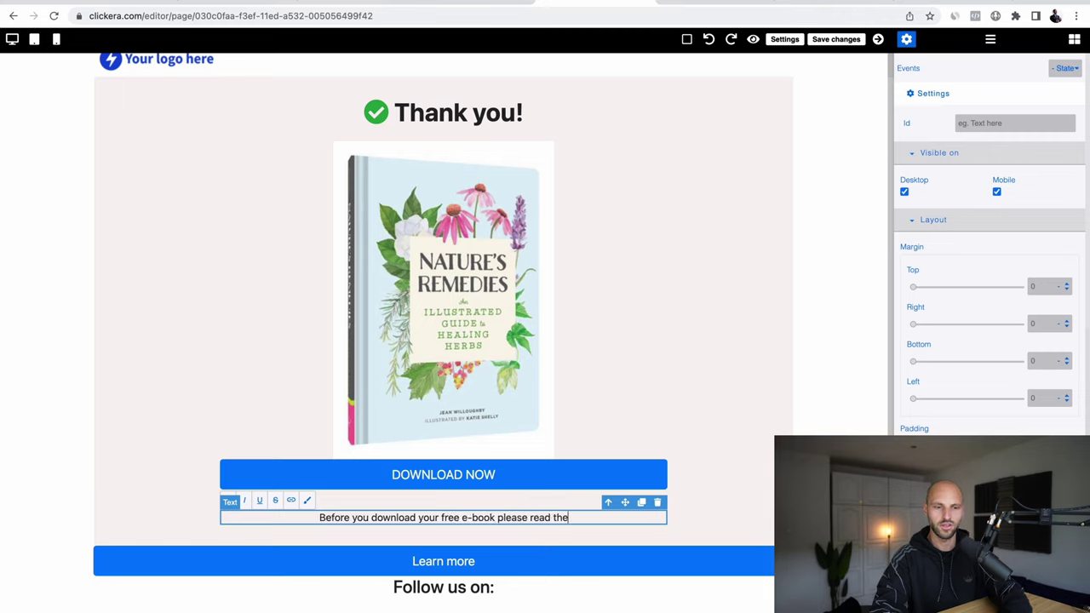
pyautogui.write(' statemnts below, if you are looking')
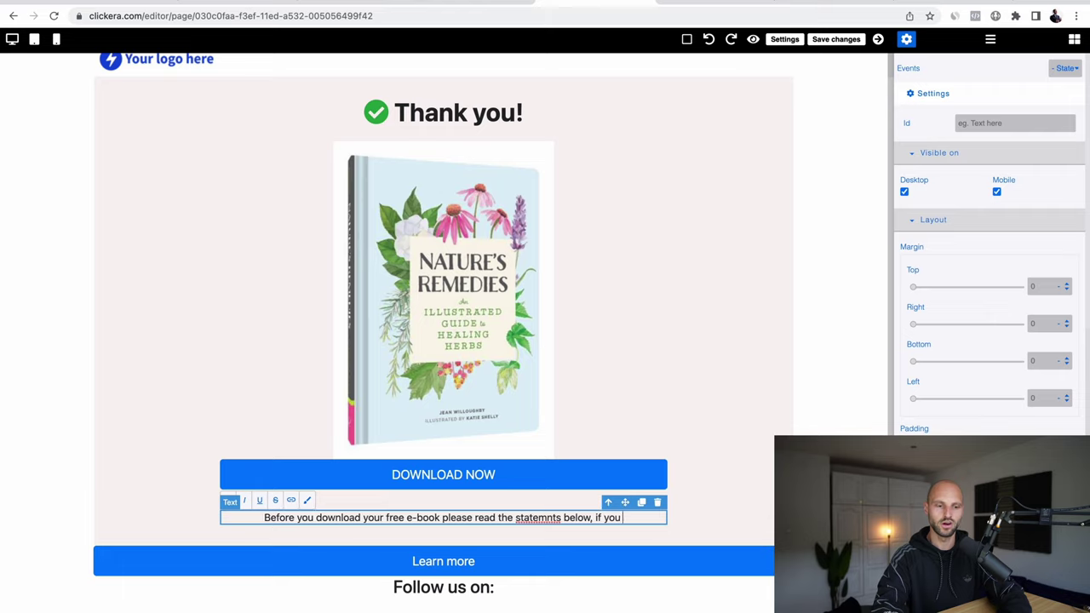
pyautogui.write(' to use c')
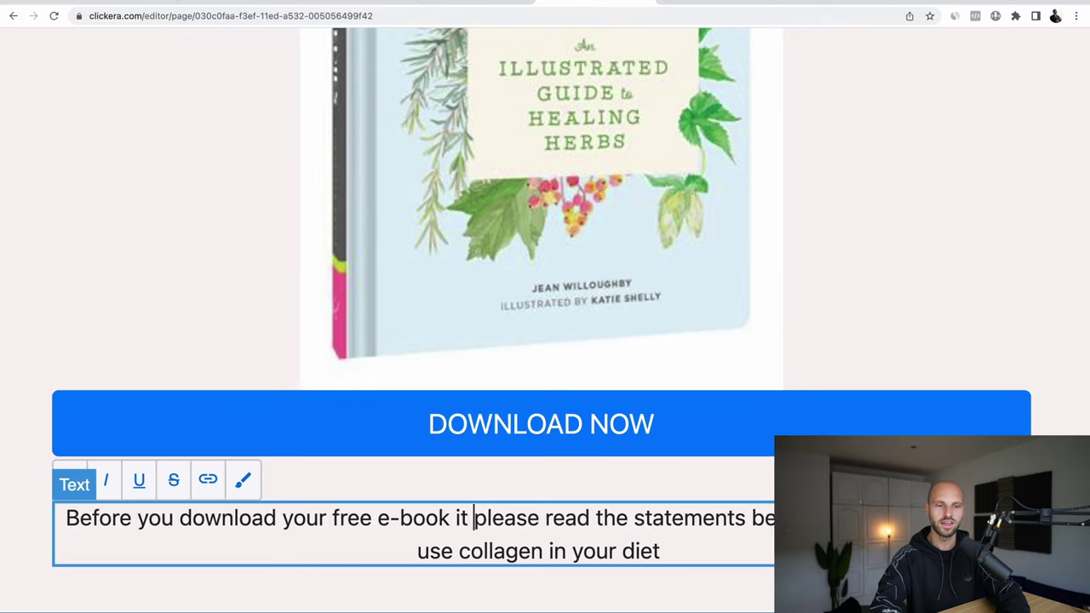
pyautogui.write('is impoert')
pyautogui.write('naty')
pyautogui.press('BackSpace')
pyautogui.press('BackSpace')
pyautogui.press('BackSpace')
pyautogui.press('BackSpace')
pyautogui.press('BackSpace')
pyautogui.press('BackSpace')
pyautogui.press('BackSpace')
pyautogui.press('BackSpace')
pyautogui.press('BackSpace')
pyautogui.press('BackSpace')
pyautogui.press('BackSpace')
pyautogui.press('BackSpace')
pyautogui.press('BackSpace')
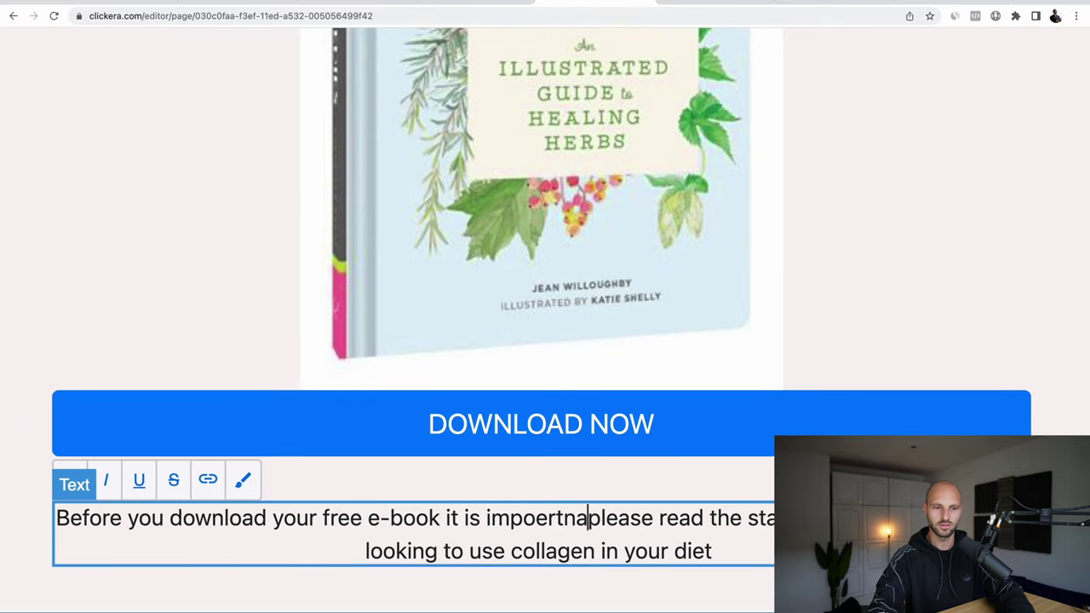
pyautogui.write('important ')
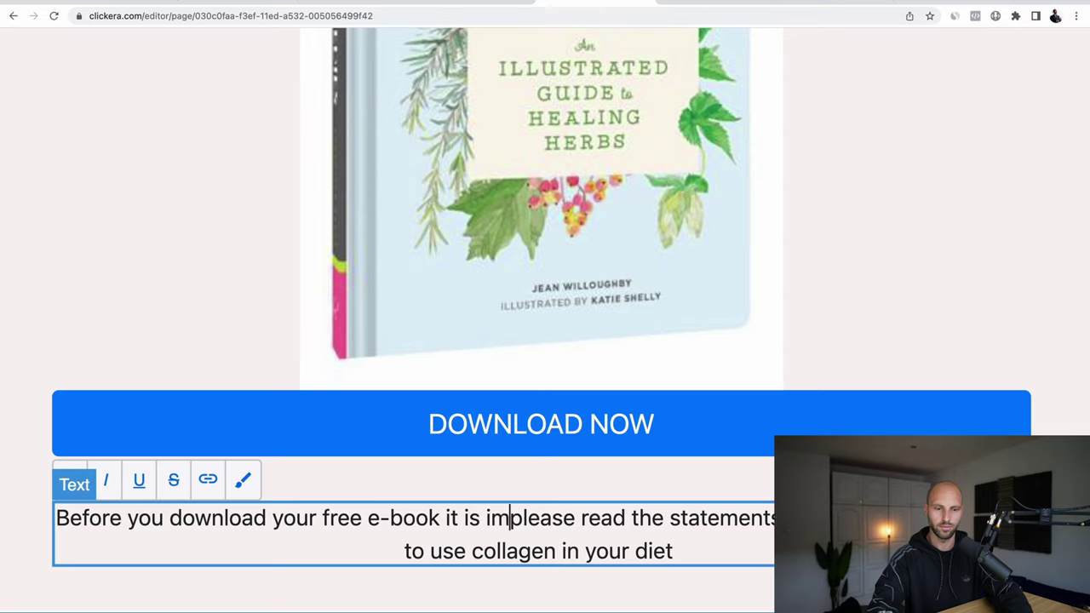
pyautogui.write('to p')
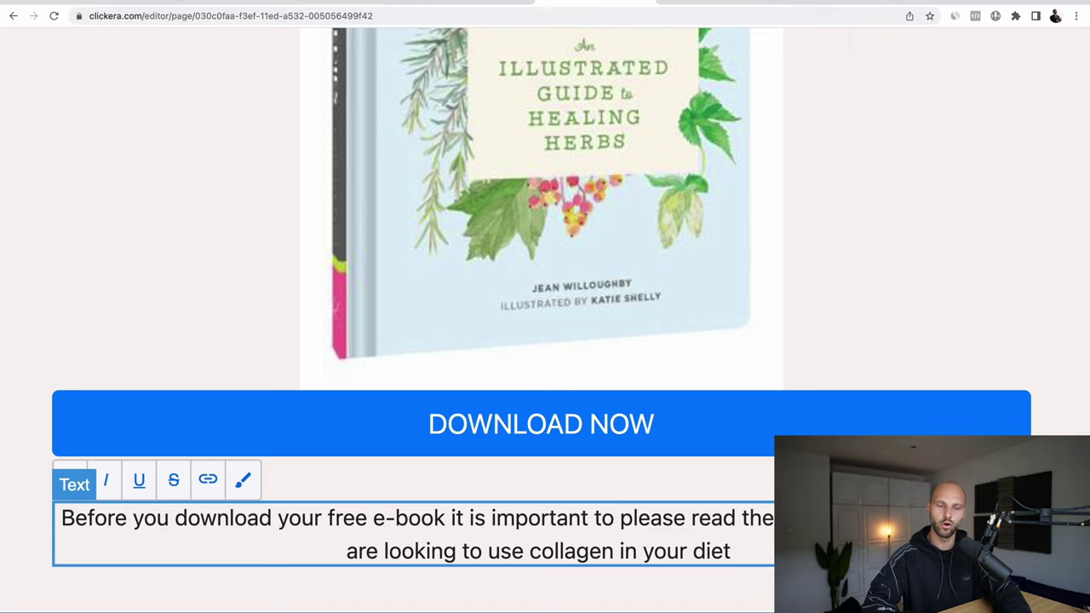
# Step: End the intro paragraph with a colon after 'diet', then go back to ChatGPT
pyautogui.click(741, 552)
pyautogui.press('BackSpace')
pyautogui.write(':')
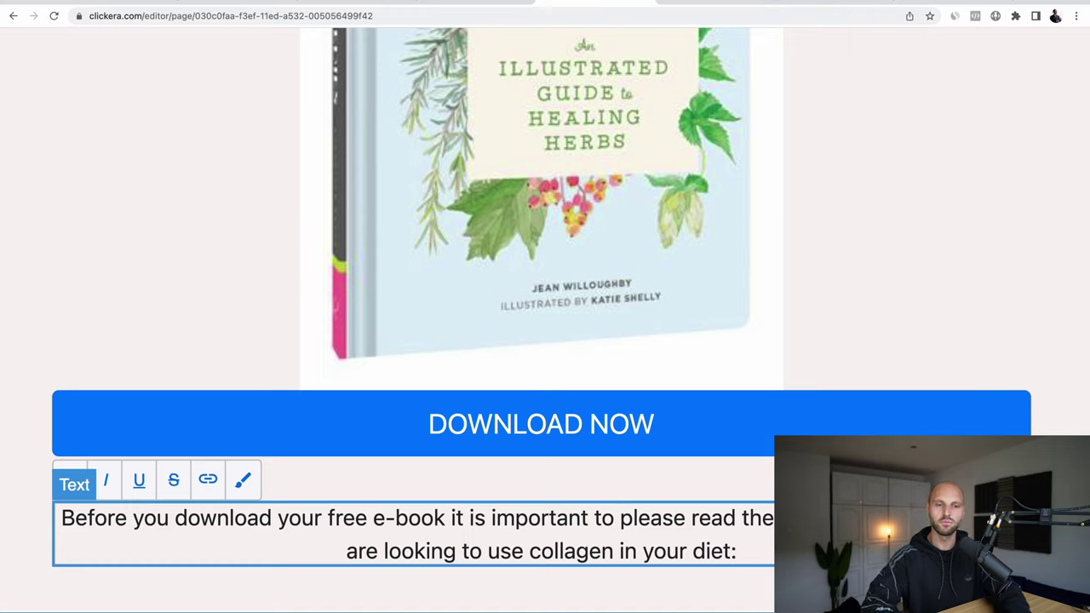
pyautogui.scroll(-2, 516, 321)
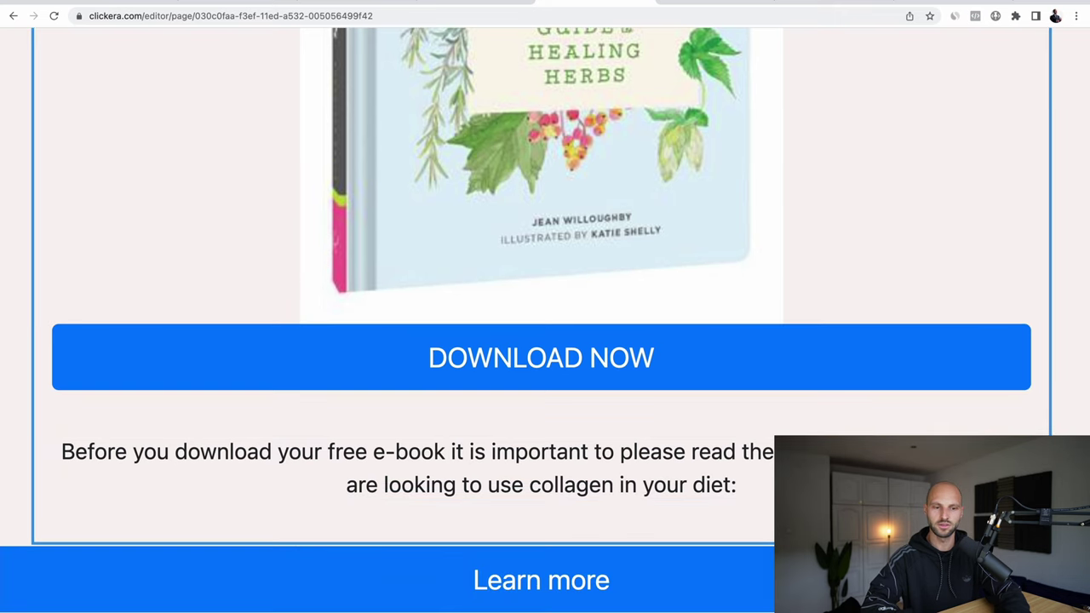
pyautogui.click(526, 573)
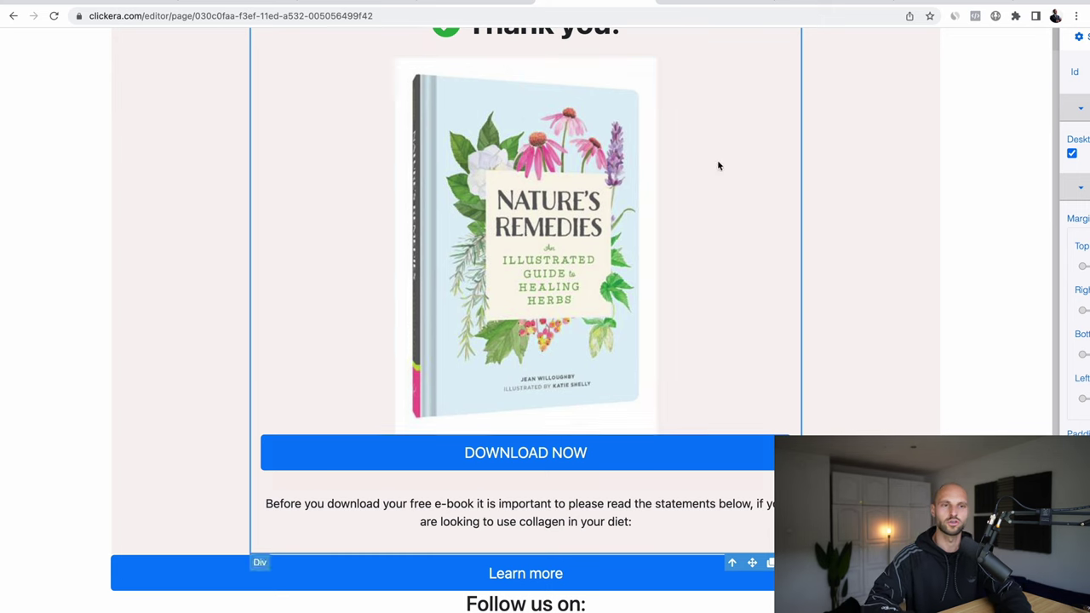
pyautogui.click(496, 3)
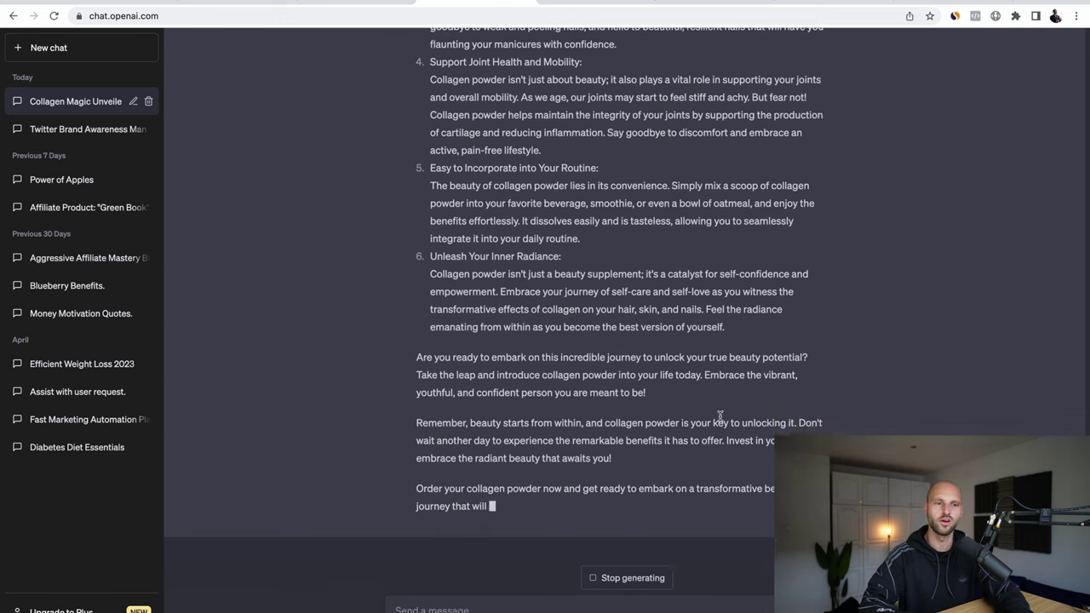
# Step: Look over ChatGPT's article, then add two blank lines after the thank-you page intro text
pyautogui.scroll(4, 720, 417)
pyautogui.scroll(5, 719, 417)
pyautogui.scroll(-7, 720, 417)
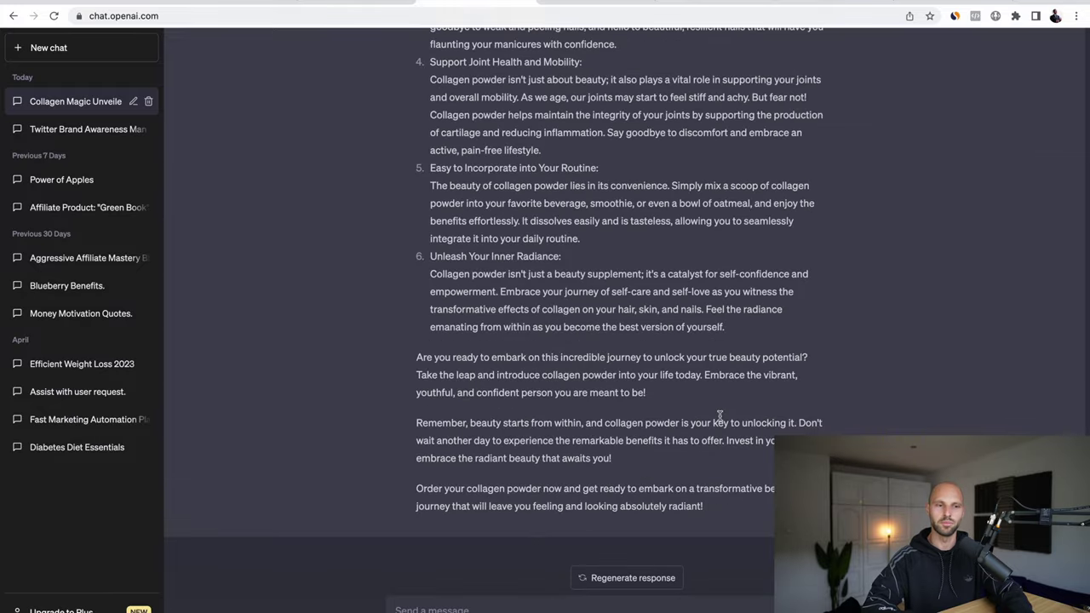
pyautogui.scroll(10, 720, 415)
pyautogui.scroll(-2, 719, 417)
pyautogui.scroll(1, 719, 415)
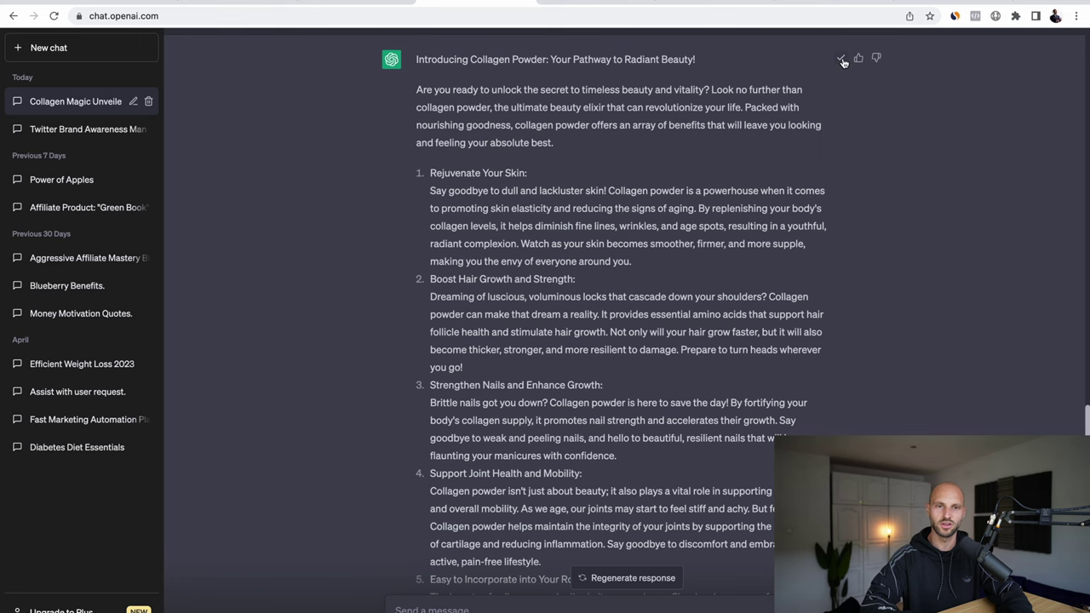
pyautogui.click(596, 3)
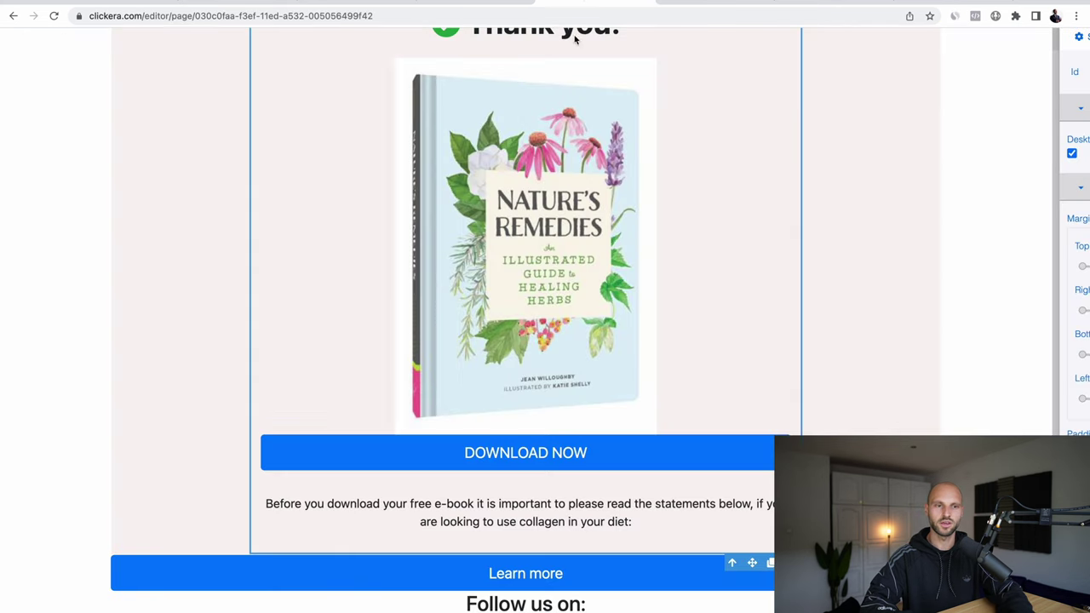
pyautogui.click(592, 523)
pyautogui.click(647, 522)
pyautogui.press('Return')
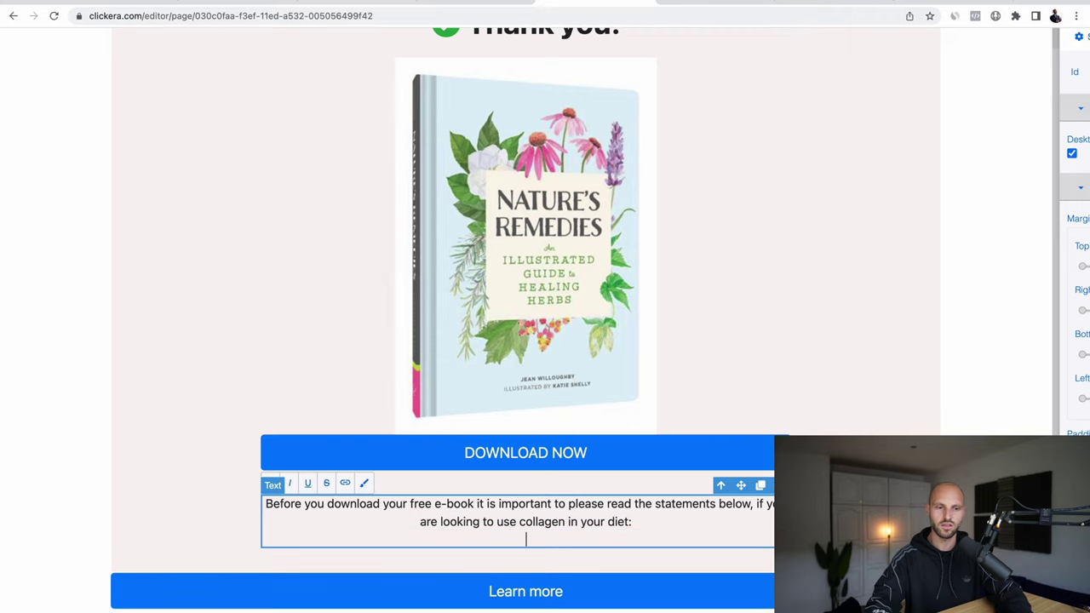
pyautogui.press('Return')
# Step: Paste the collagen-powder article below the intro and delete its title line
pyautogui.rightClick(530, 549)
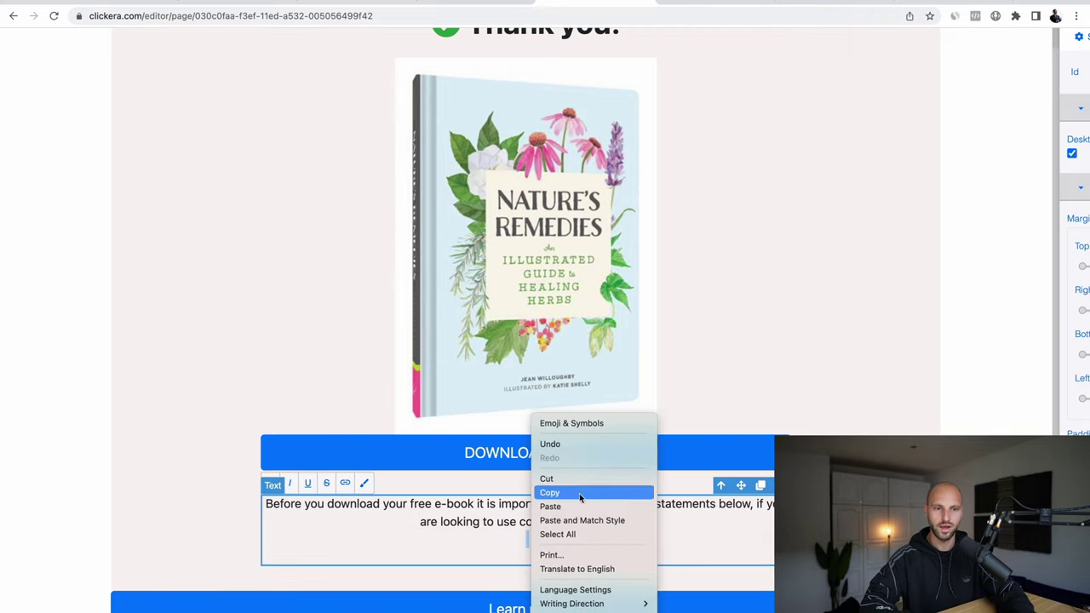
pyautogui.click(572, 507)
pyautogui.scroll(-2, 650, 515)
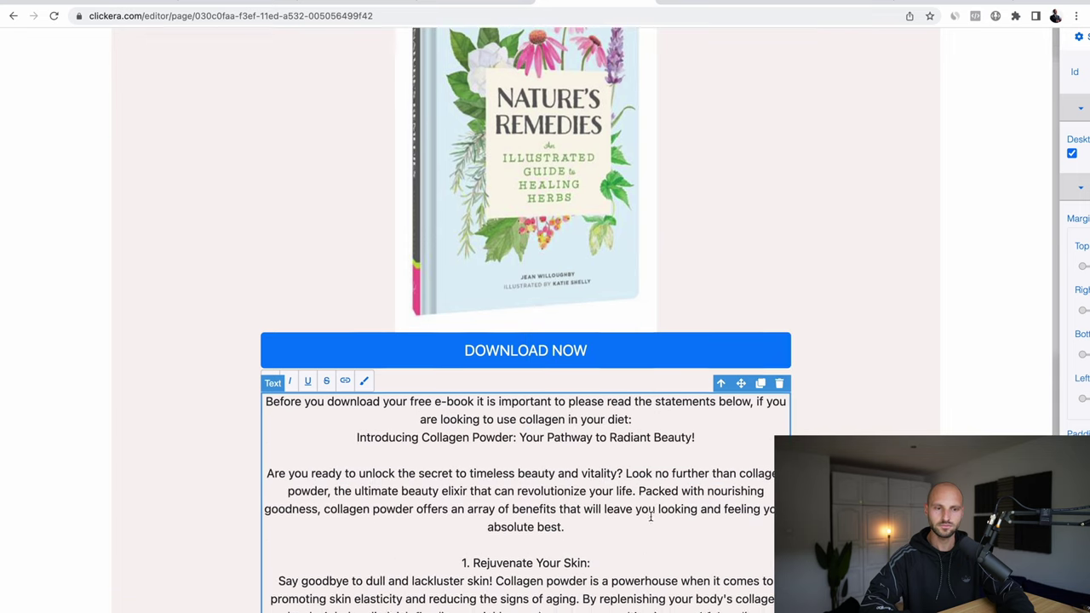
pyautogui.moveTo(356, 428); pyautogui.dragTo(708, 423)
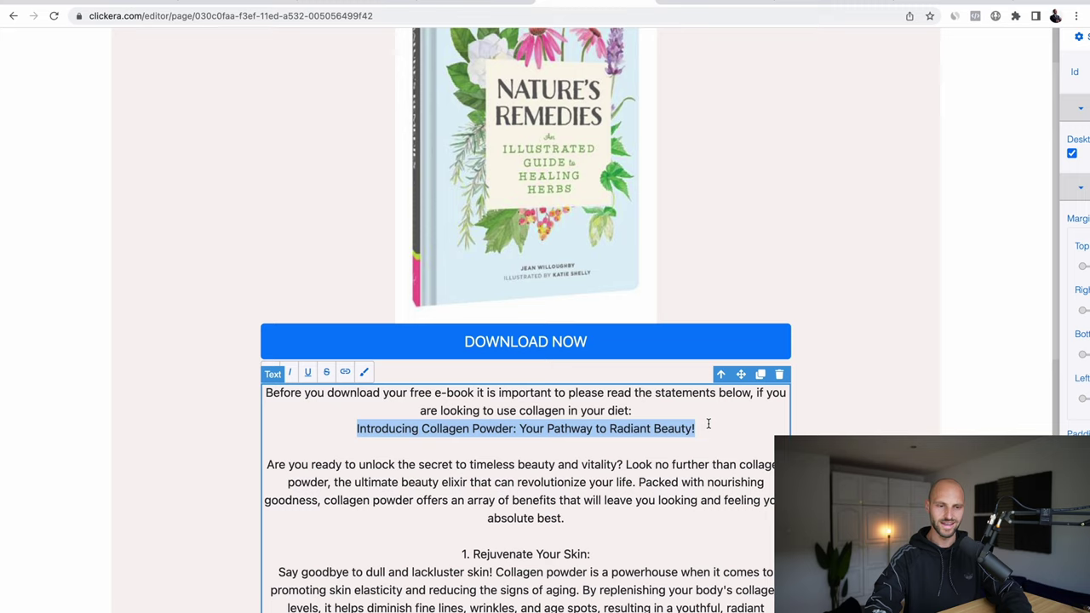
pyautogui.press('BackSpace')
pyautogui.moveTo(275, 467); pyautogui.dragTo(488, 468)
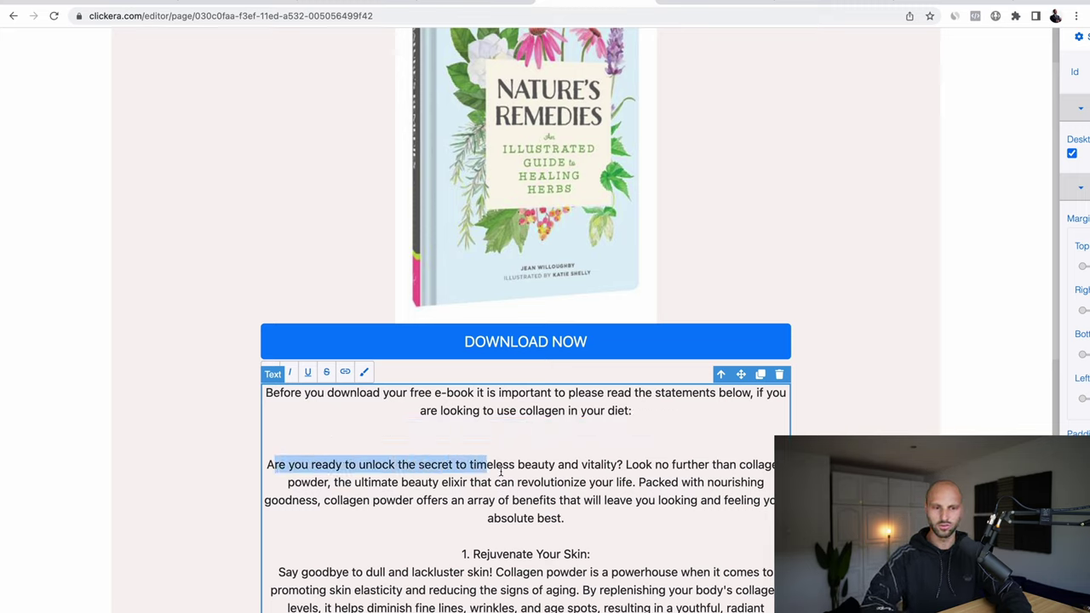
pyautogui.click(603, 479)
pyautogui.scroll(-4, 526, 341)
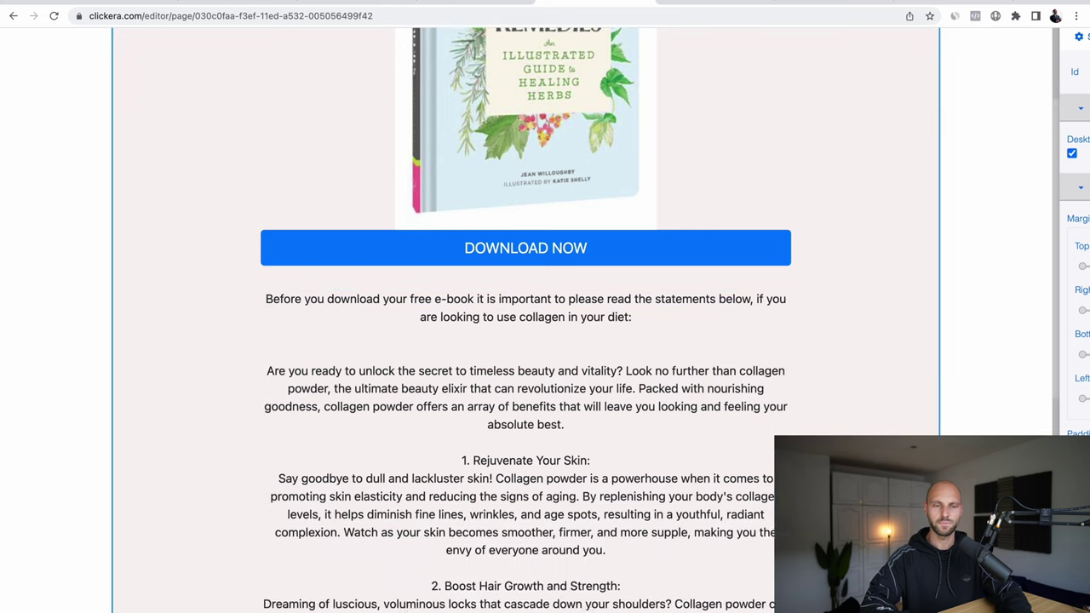
pyautogui.scroll(-9, 375, 458)
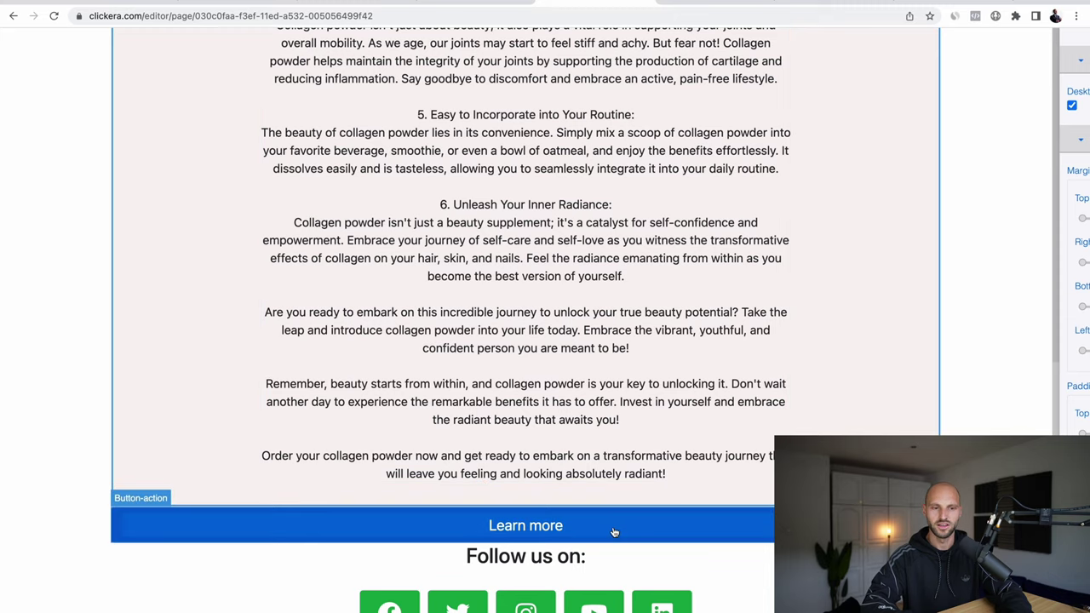
# Step: Change the Learn more button's text to 'Get Collagen NOW!'
pyautogui.click(643, 532)
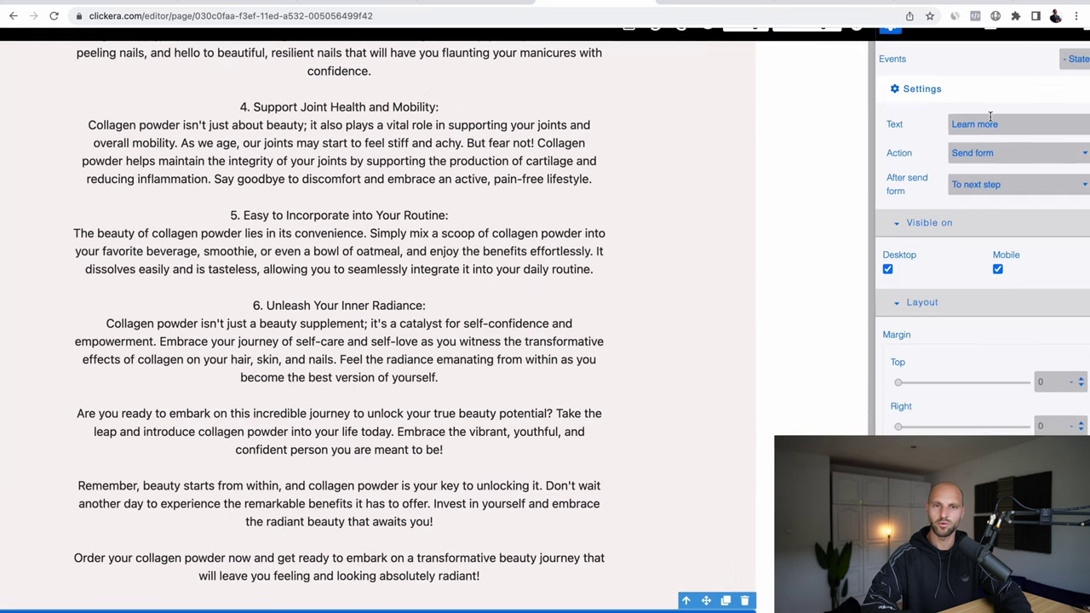
pyautogui.doubleClick(980, 123)
pyautogui.tripleClick(958, 126)
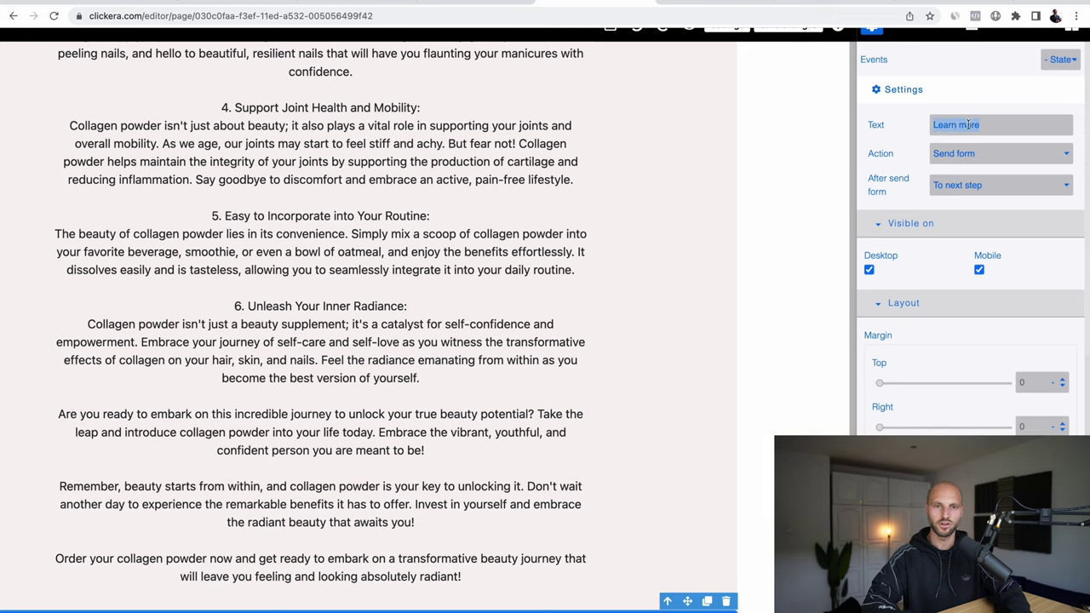
pyautogui.write('Get')
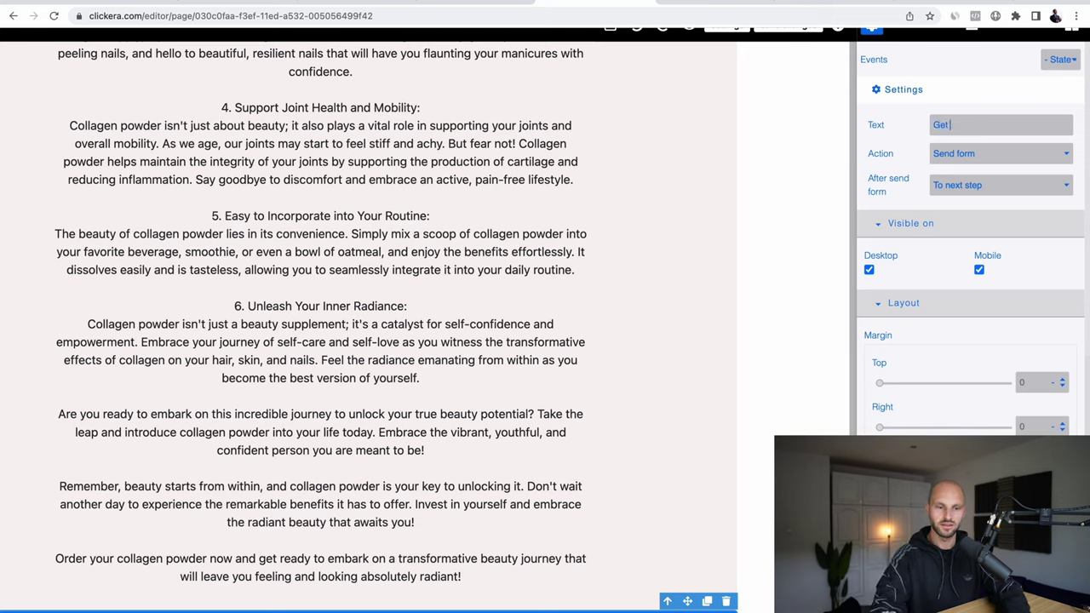
pyautogui.write(' COllagen NOW!')
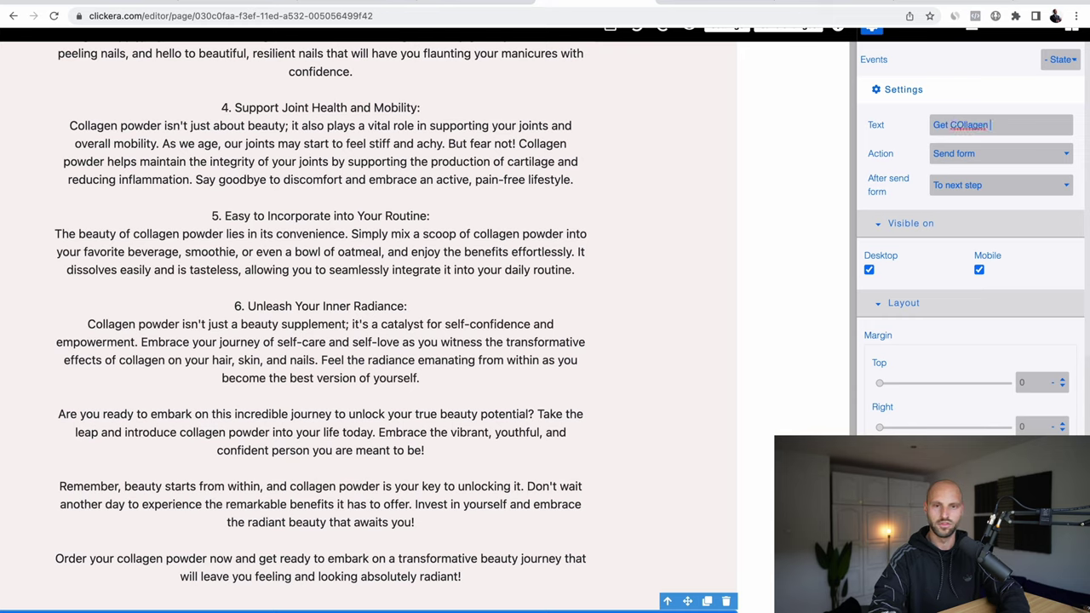
pyautogui.doubleClick(965, 125)
pyautogui.write('Collagen')
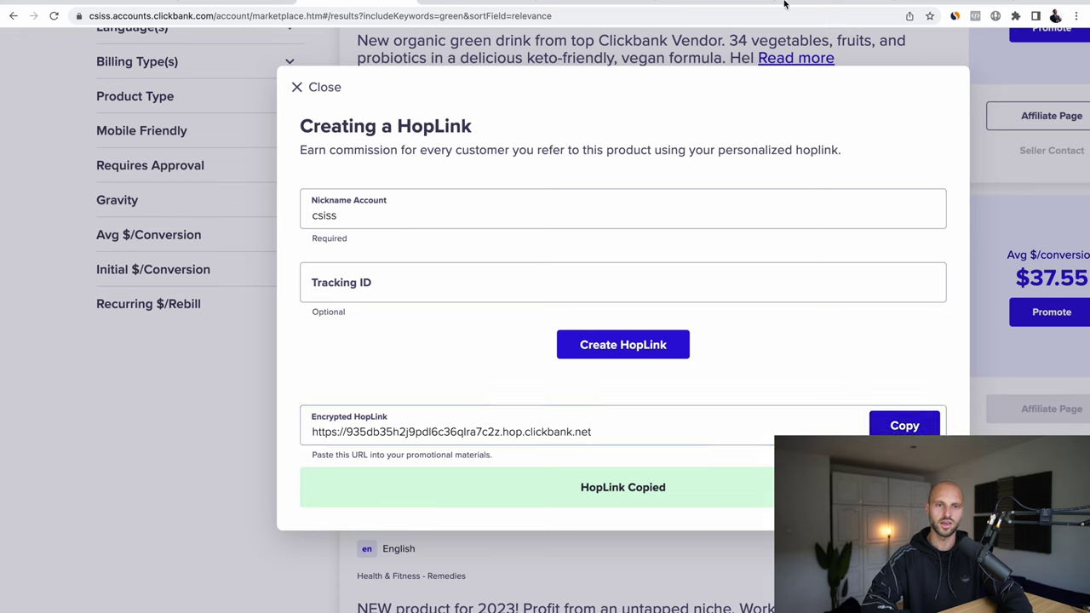
# Step: Set the button's Action to Open URL with the ClickBank HopLink as Redirect to
pyautogui.click(587, 3)
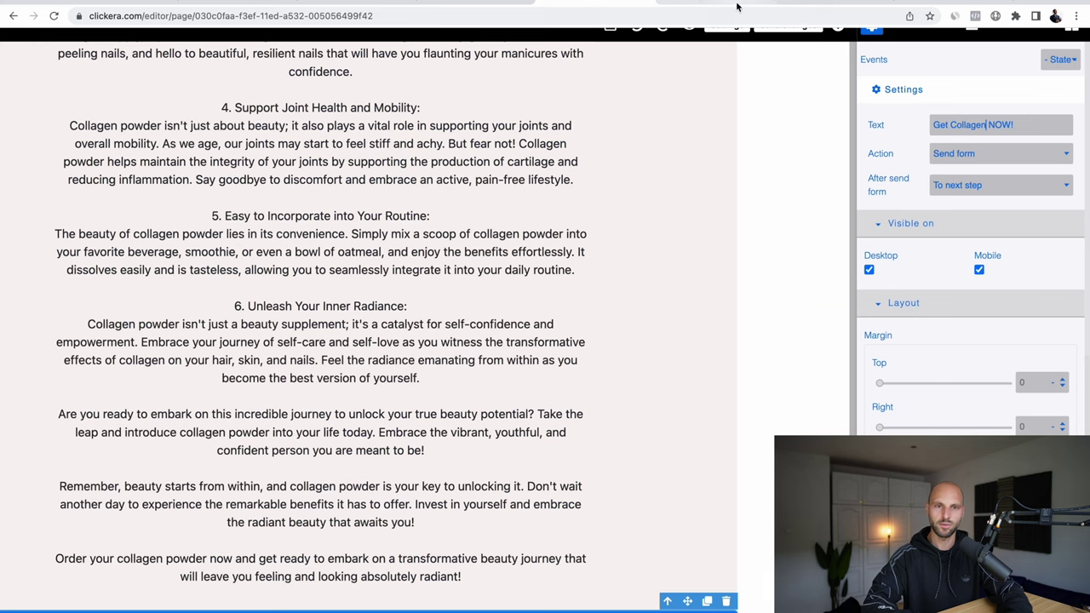
pyautogui.click(1009, 148)
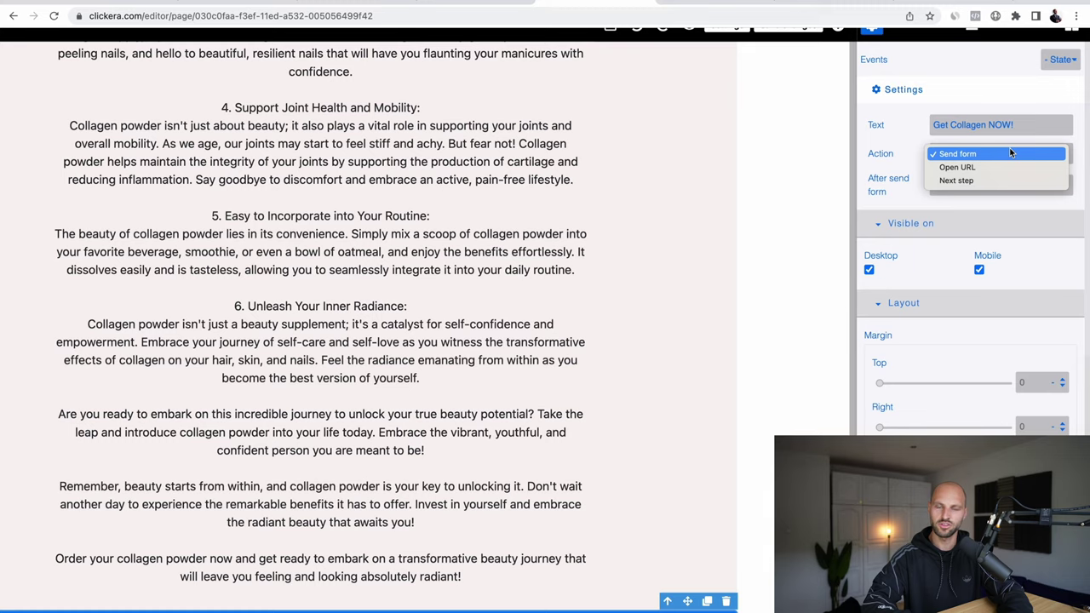
pyautogui.click(958, 167)
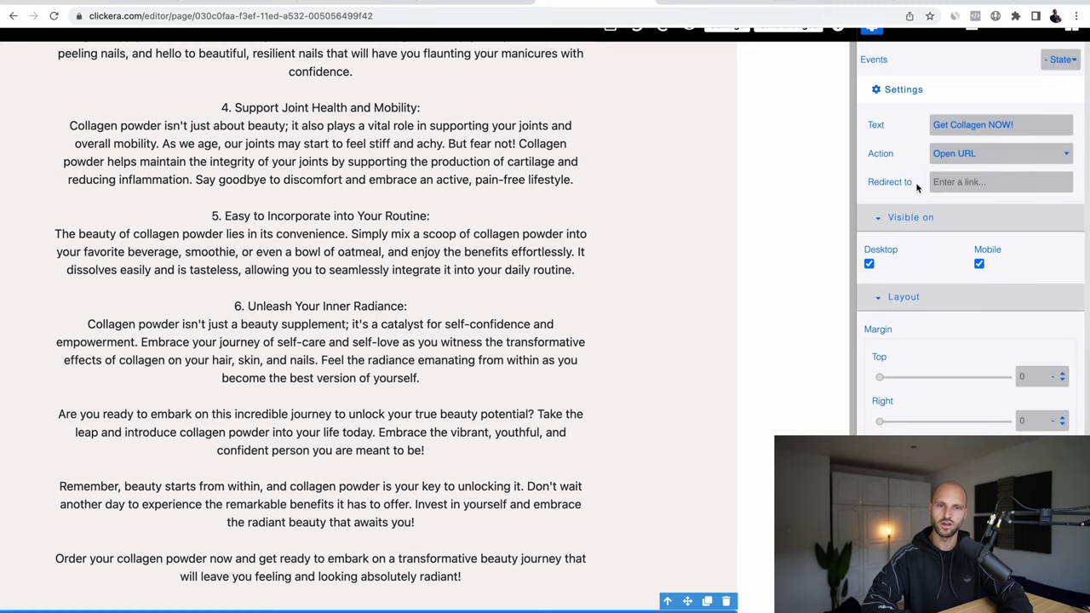
pyautogui.rightClick(965, 186)
pyautogui.click(885, 279)
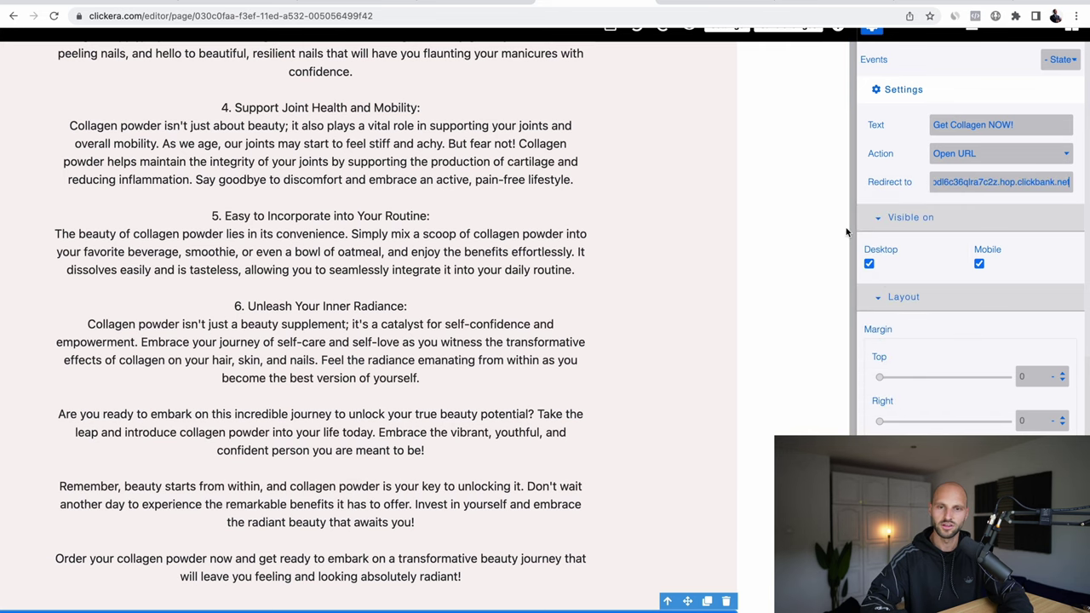
pyautogui.click(847, 231)
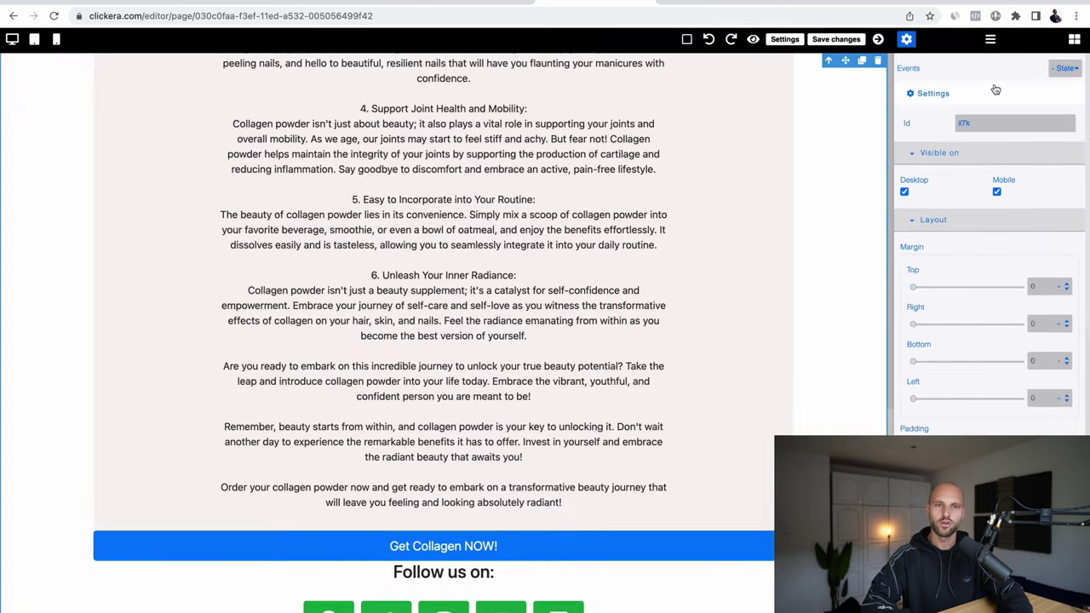
# Step: Save the thank-you page edits with Save changes, returning to the Book Collagen funnel overview
pyautogui.click(843, 40)
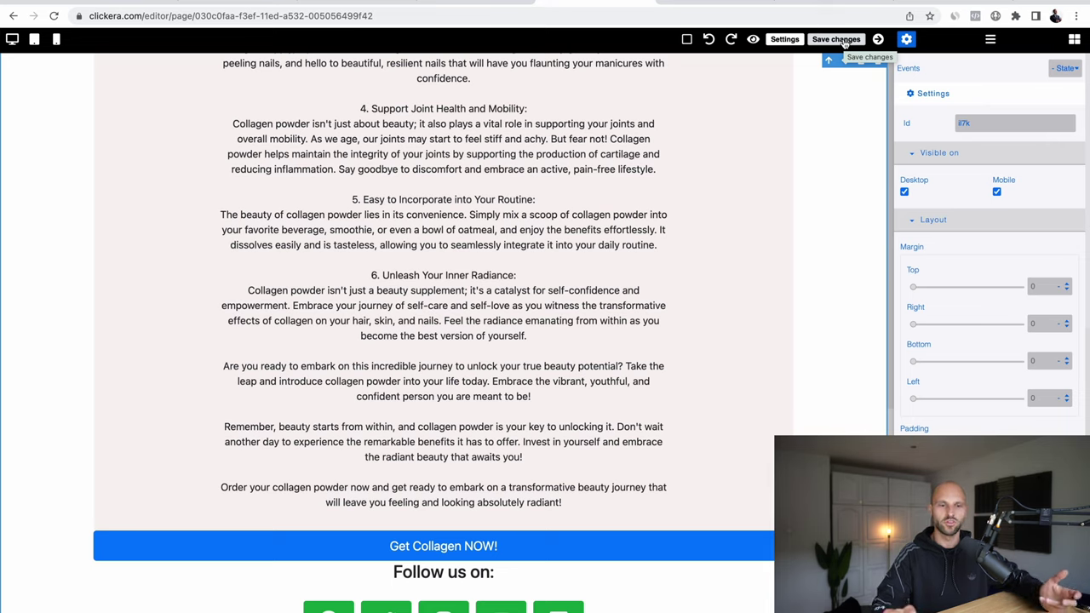
pyautogui.click(843, 43)
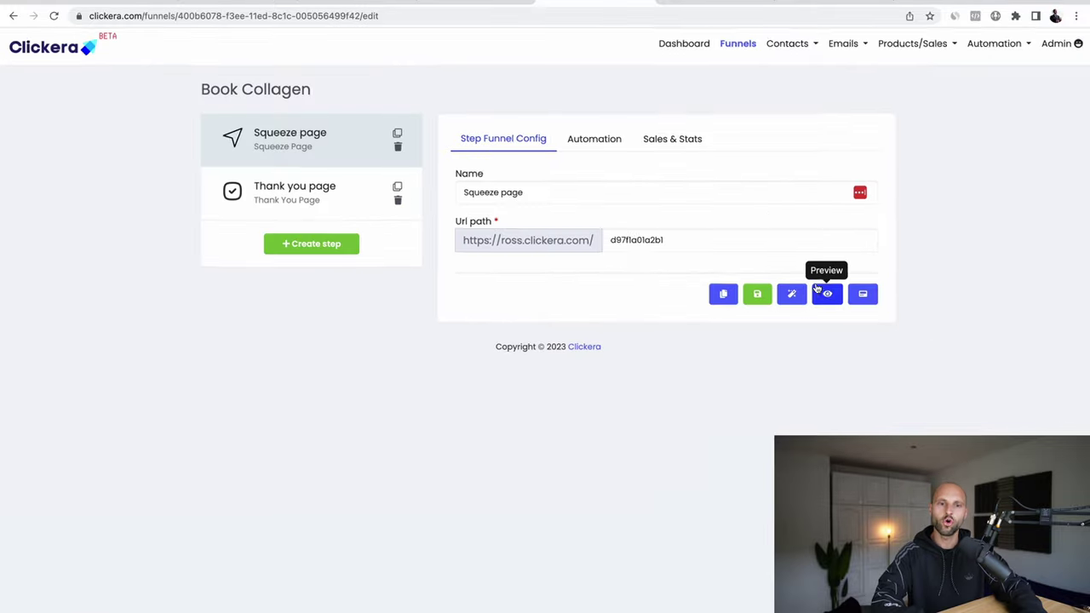
# Step: Preview the Squeeze page step and review the Collagen Power Book headline
pyautogui.click(823, 296)
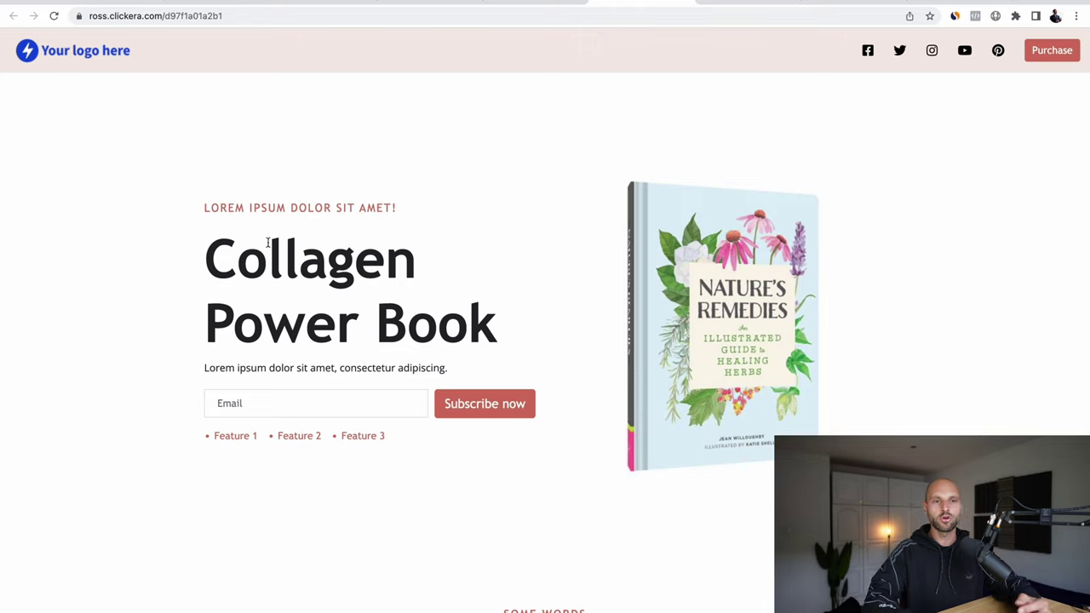
pyautogui.moveTo(205, 261); pyautogui.dragTo(455, 309)
pyautogui.click(505, 297)
pyautogui.moveTo(222, 209); pyautogui.dragTo(396, 209)
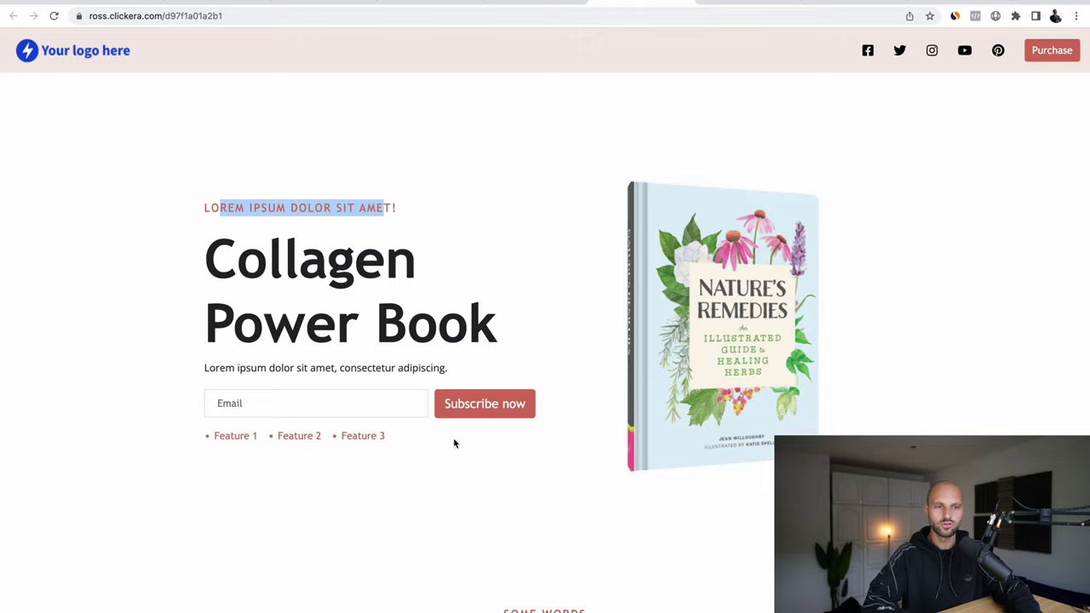
# Step: Fill the Email field with a saved test address and subscribe
pyautogui.click(528, 405)
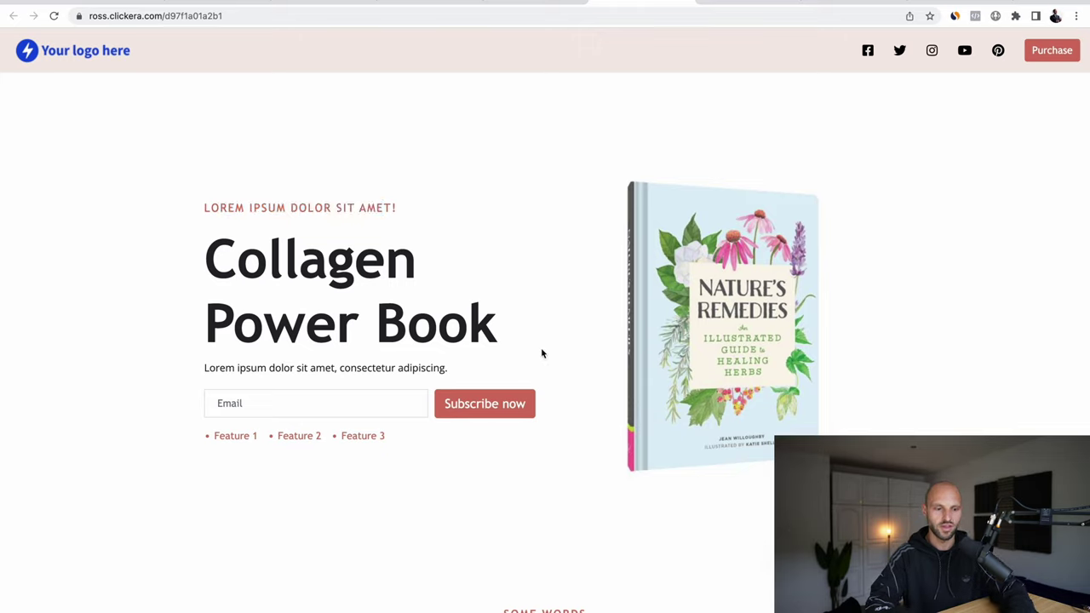
pyautogui.write('bl')
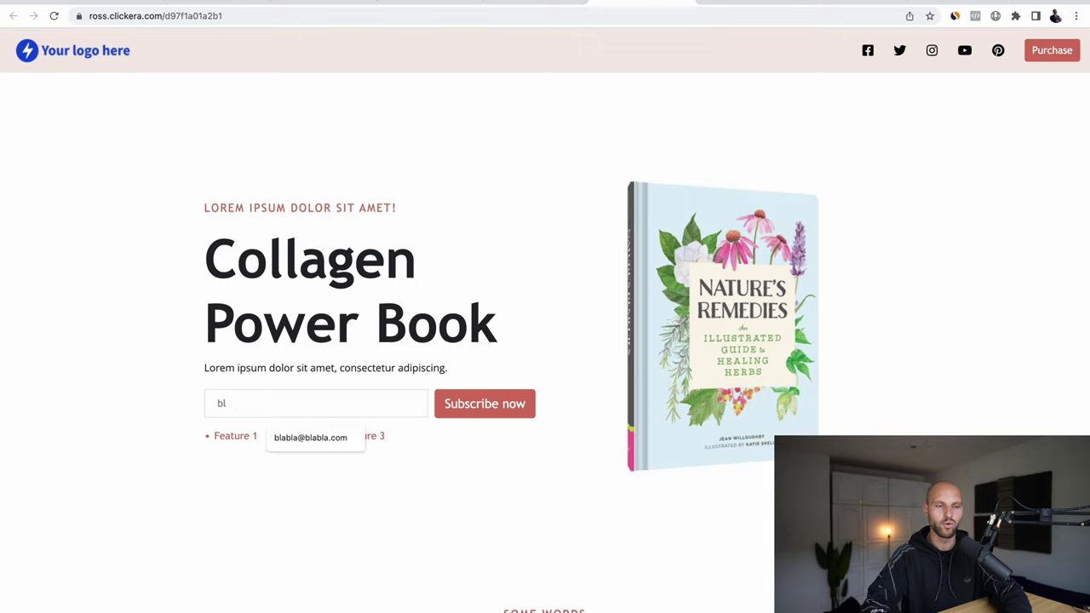
pyautogui.press('Down')
pyautogui.click(326, 438)
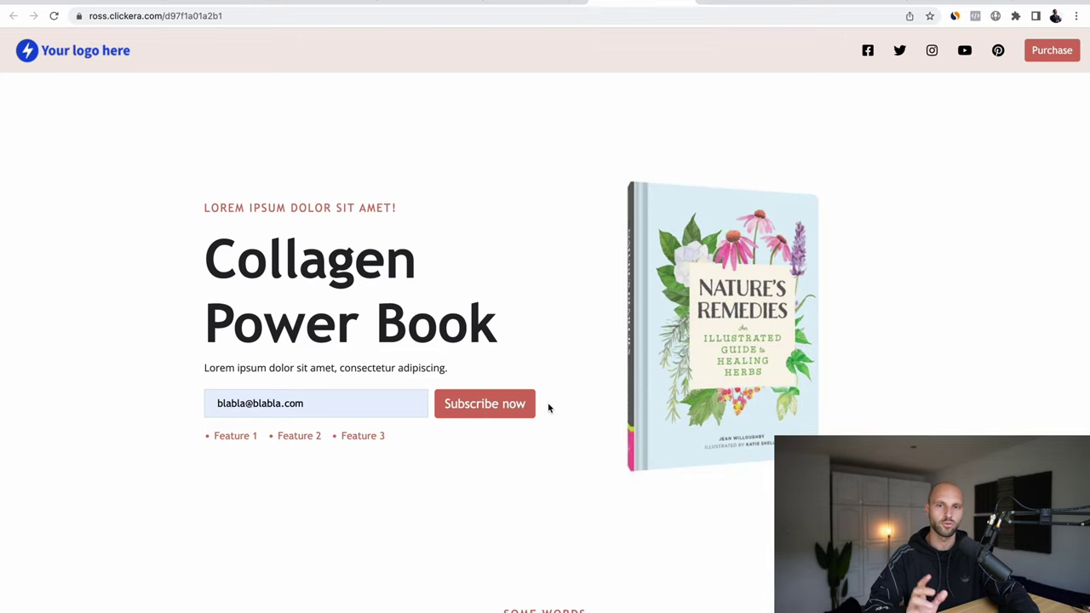
pyautogui.click(489, 411)
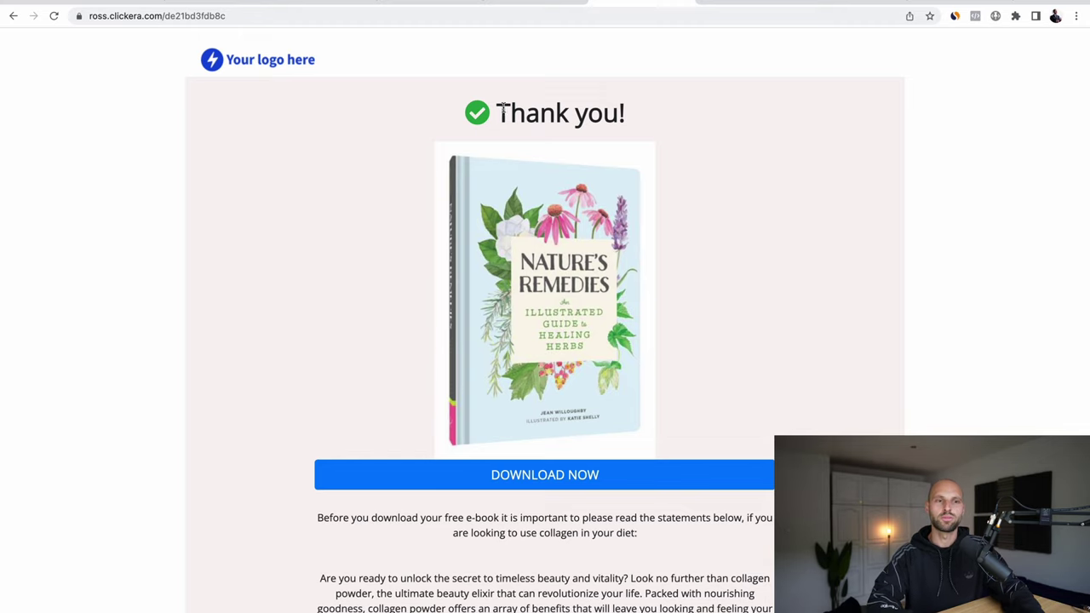
# Step: Scroll to the end of Collagen Power.pdf and follow its LEARN MORE affiliate link
pyautogui.scroll(-2, 626, 162)
pyautogui.scroll(2, 626, 161)
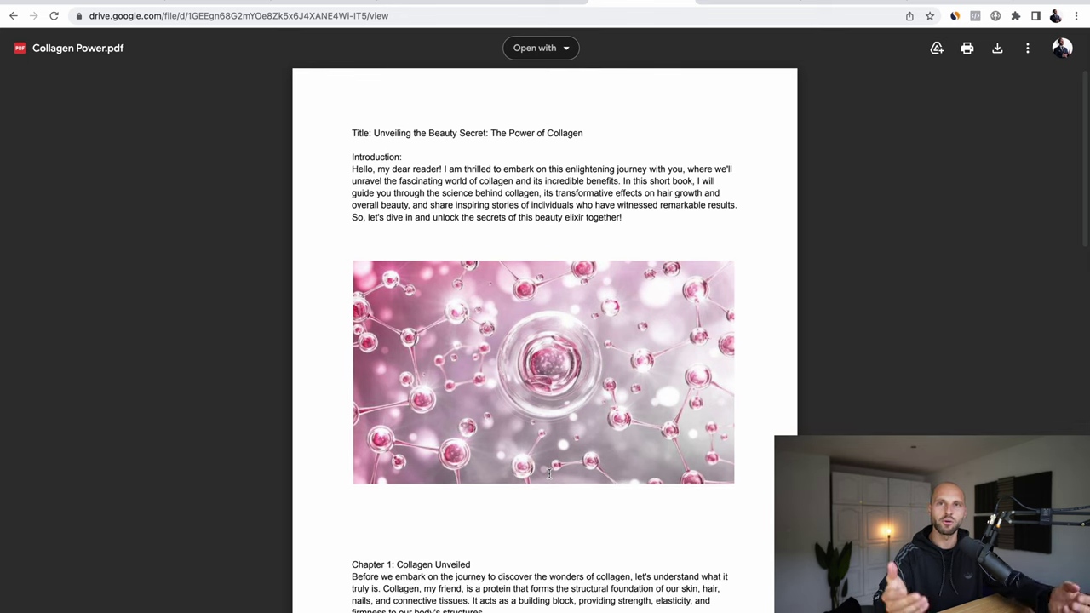
pyautogui.moveTo(375, 190); pyautogui.dragTo(437, 236)
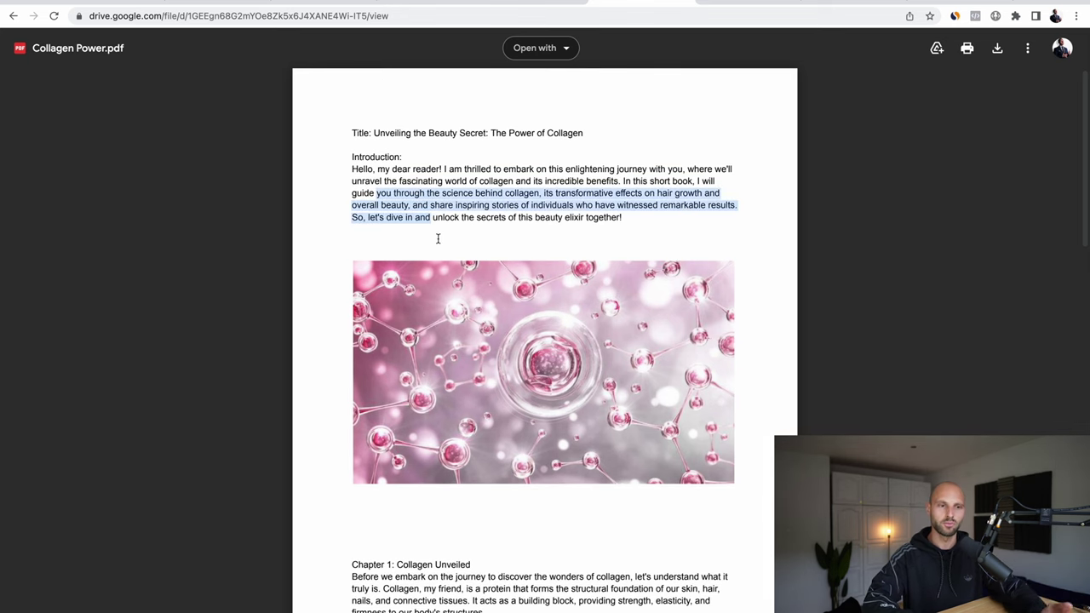
pyautogui.scroll(-8, 438, 239)
pyautogui.scroll(-3, 408, 255)
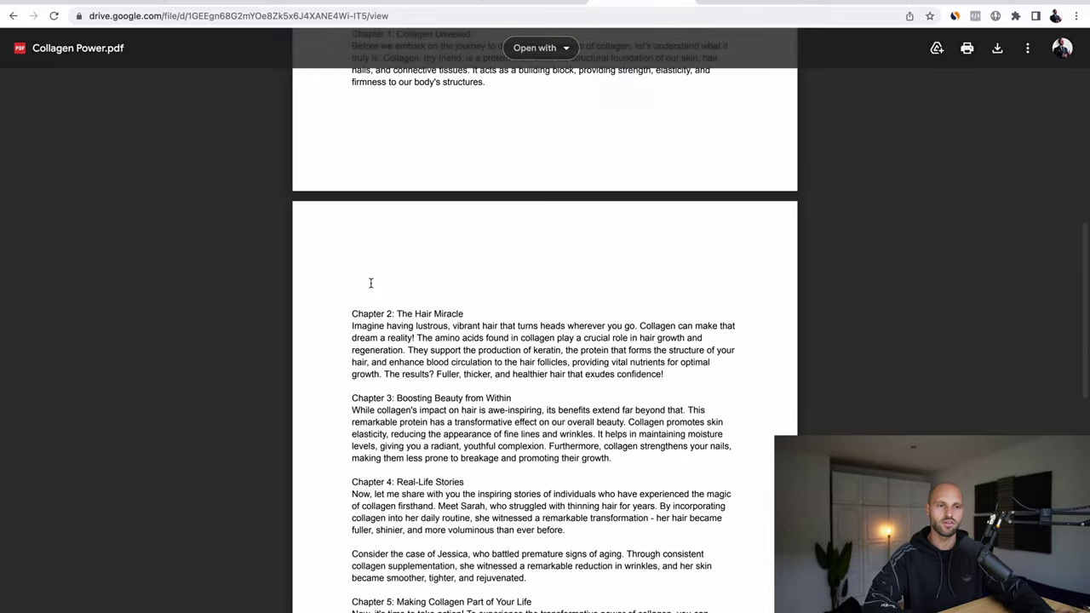
pyautogui.moveTo(386, 312); pyautogui.dragTo(537, 312)
pyautogui.scroll(-2, 535, 310)
pyautogui.scroll(-1, 534, 308)
pyautogui.moveTo(396, 330); pyautogui.dragTo(544, 329)
pyautogui.scroll(-5, 481, 392)
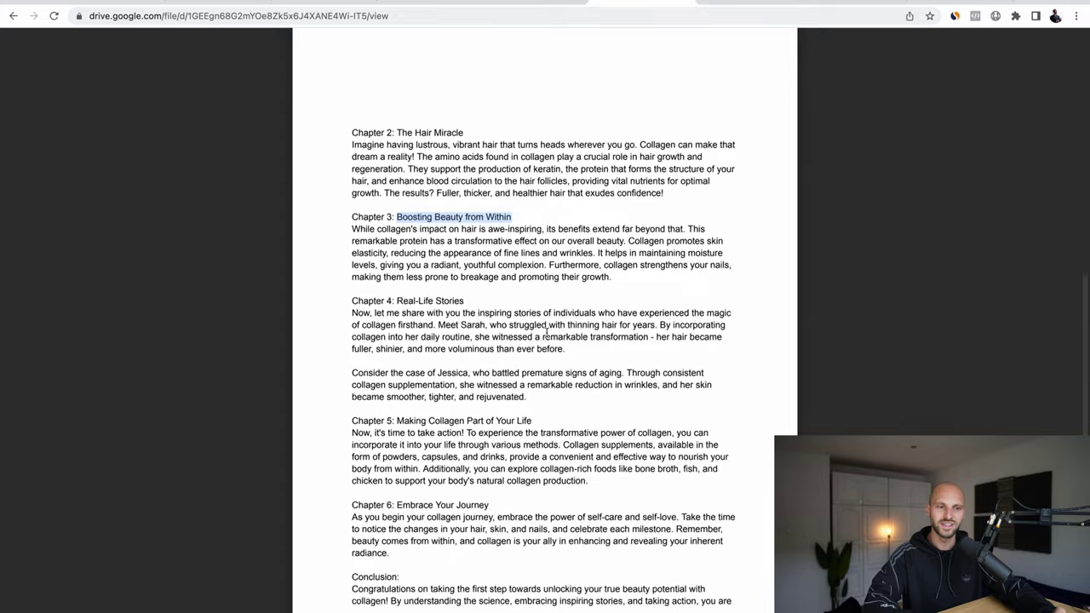
pyautogui.scroll(-5, 481, 393)
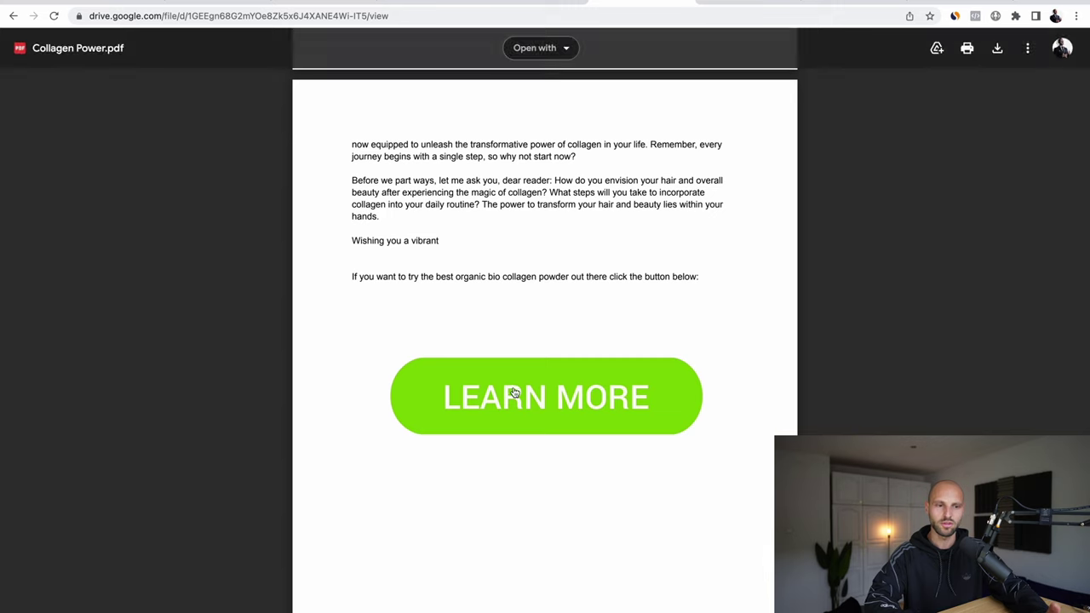
pyautogui.click(562, 402)
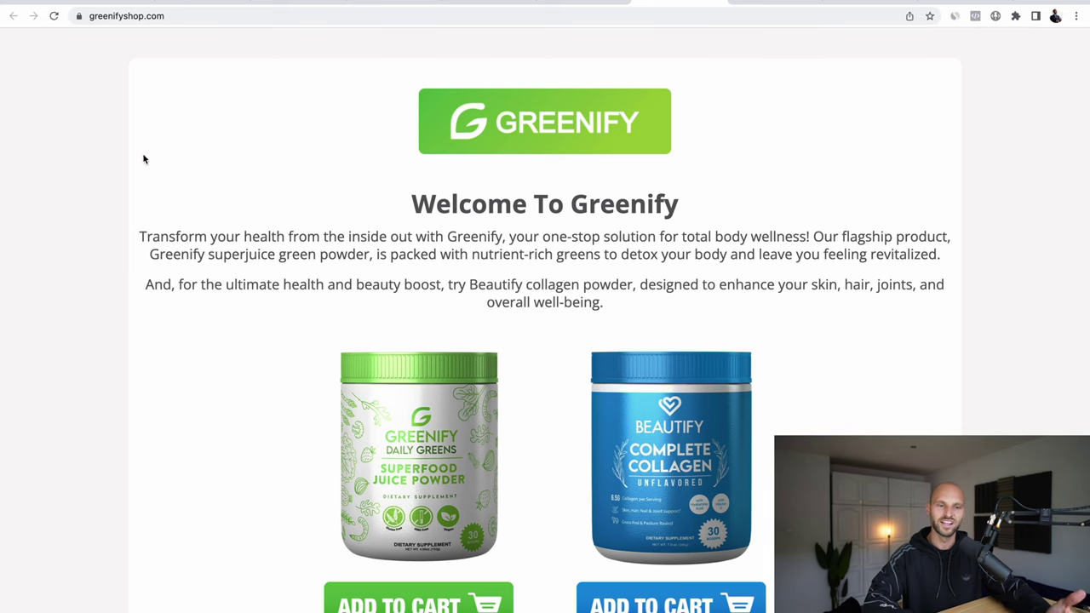
# Step: Check the Greenify shop page, then go back to the Collagen Power.pdf tab
pyautogui.scroll(-3, 442, 276)
pyautogui.scroll(3, 441, 277)
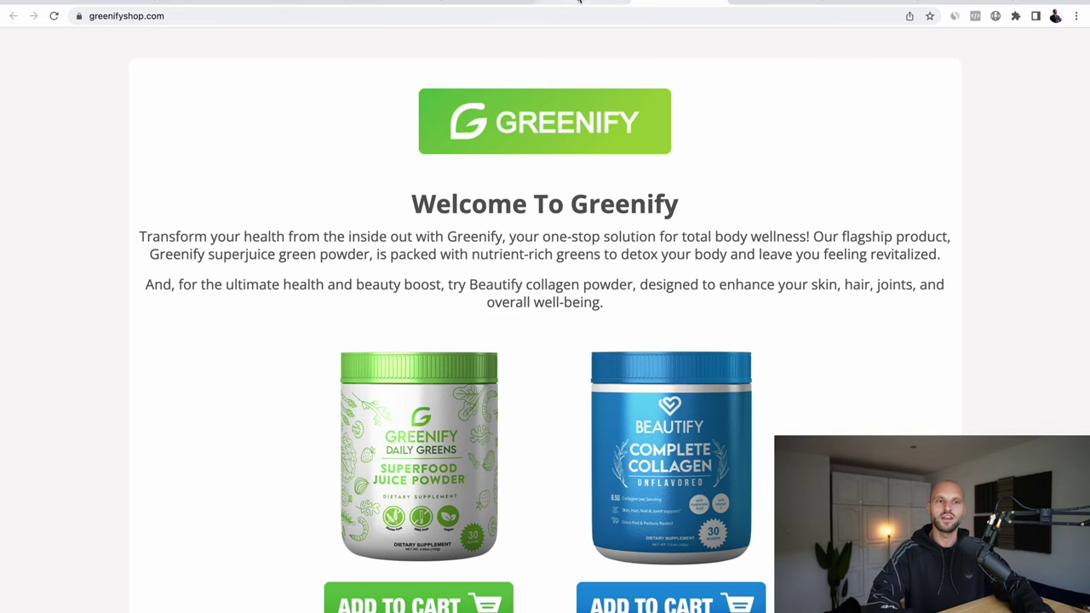
pyautogui.click(580, 3)
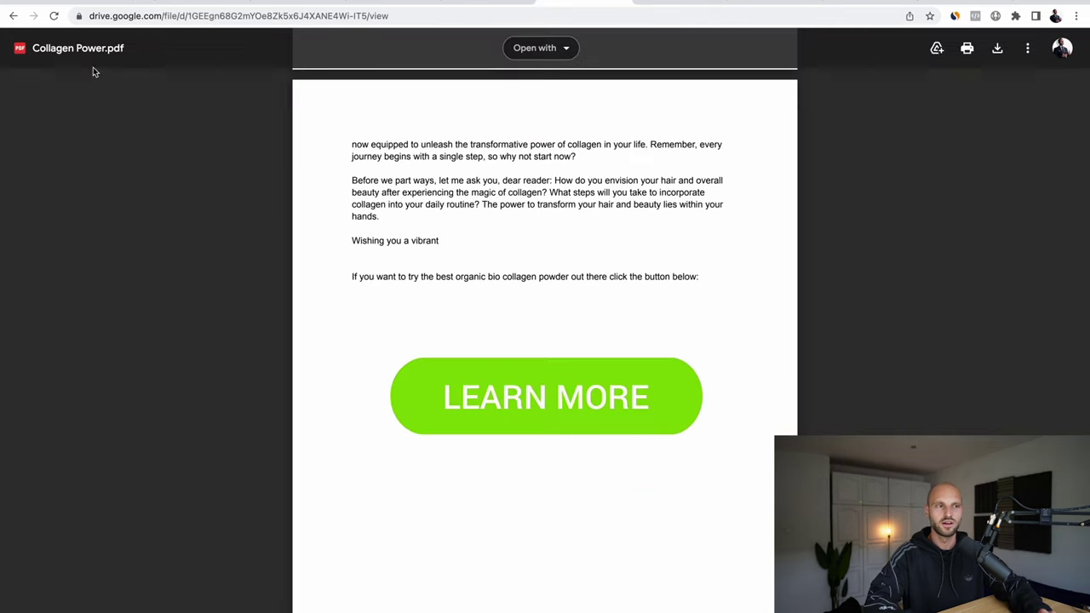
# Step: Go back to the live thank-you page and scroll through its content
pyautogui.click(13, 16)
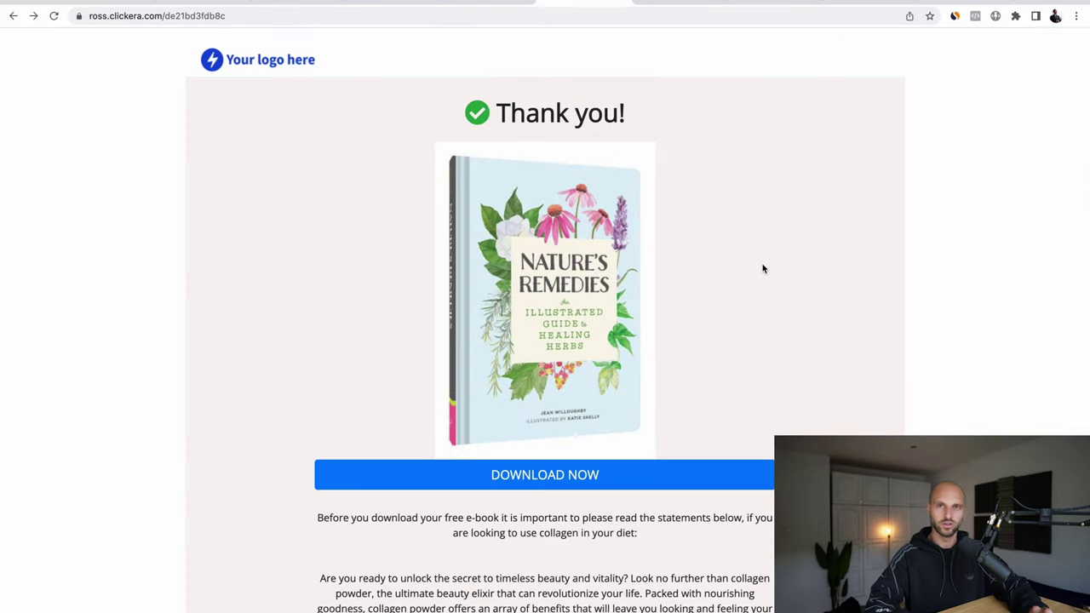
pyautogui.scroll(-5, 763, 269)
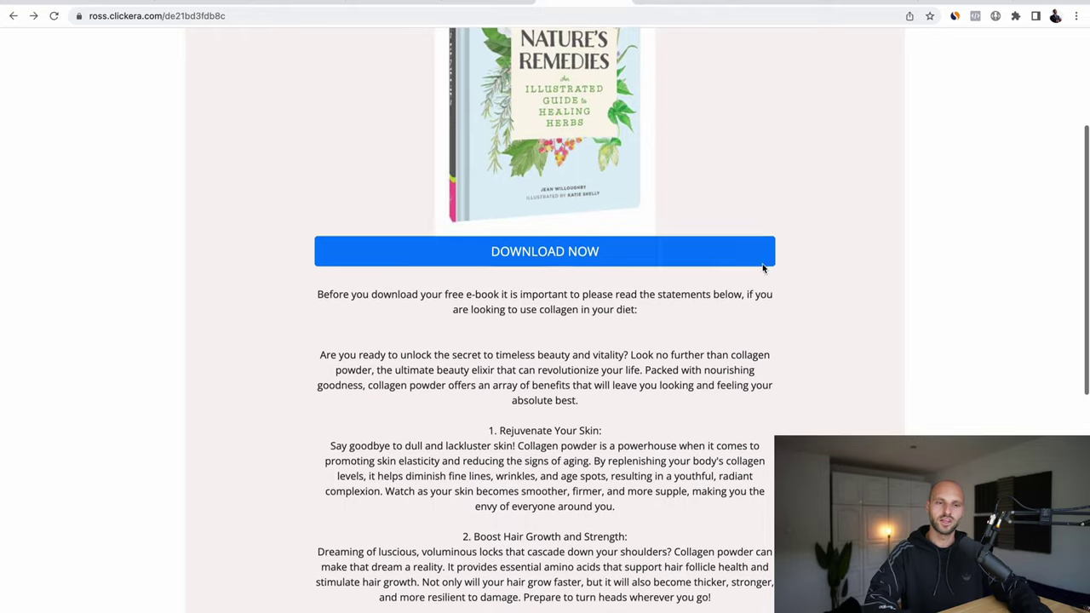
pyautogui.scroll(5, 761, 267)
pyautogui.scroll(-8, 761, 397)
pyautogui.scroll(-3, 759, 394)
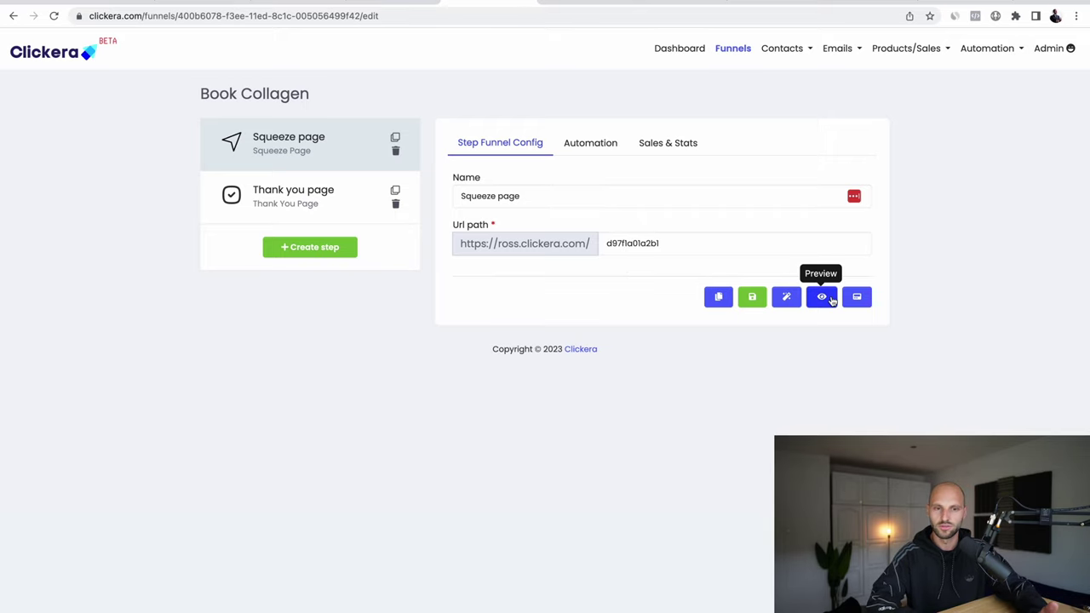
# Step: Copy the Squeeze page Preview link address and paste it into a new tab
pyautogui.scroll(5, 837, 302)
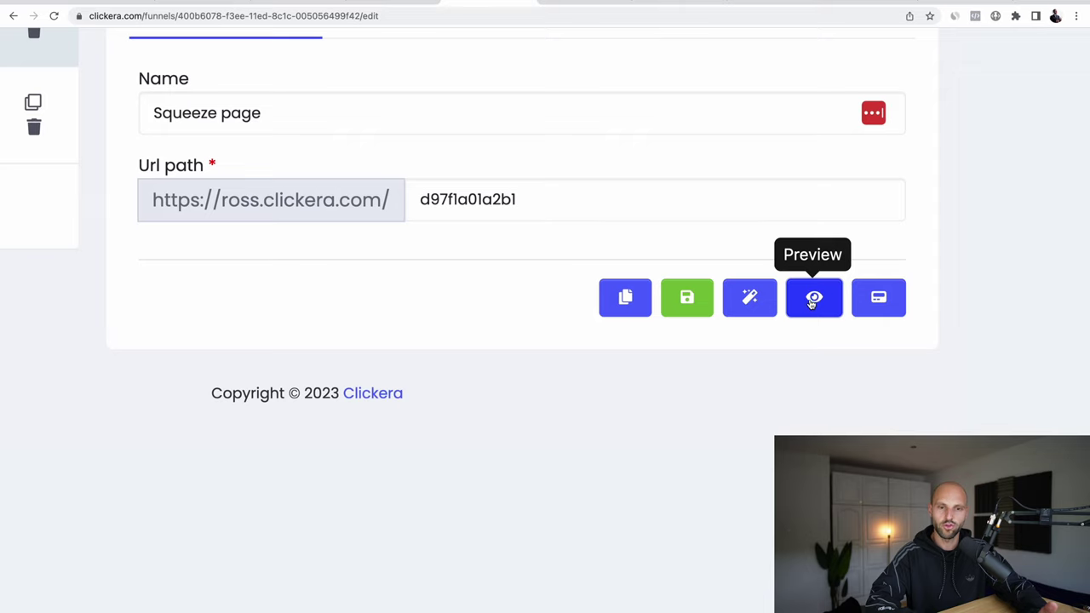
pyautogui.rightClick(812, 303)
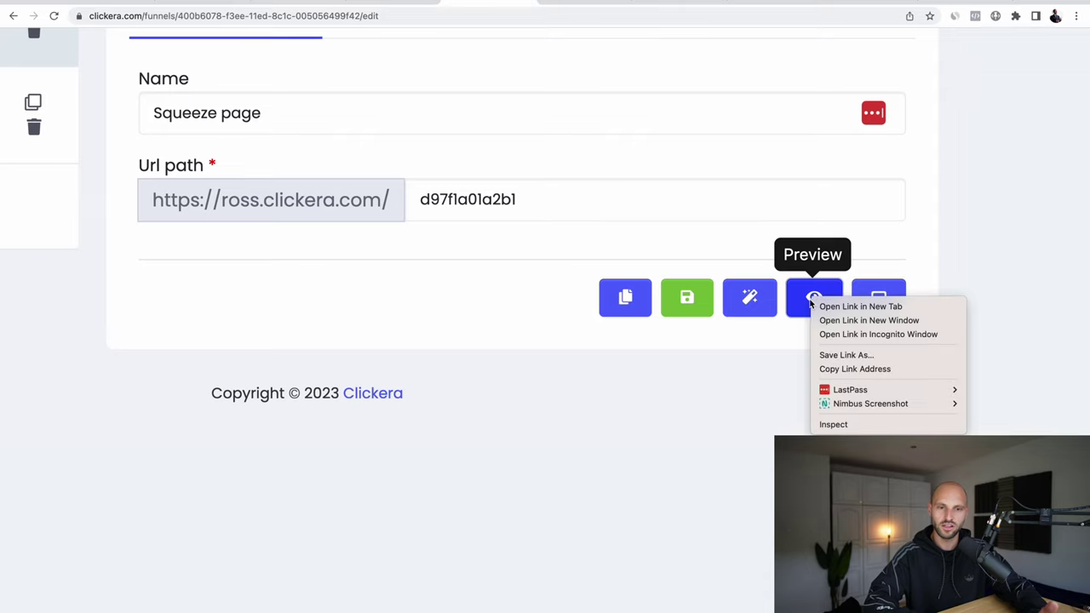
pyautogui.click(867, 369)
pyautogui.scroll(-5, 703, 406)
pyautogui.hotkey('ctrl', 't')
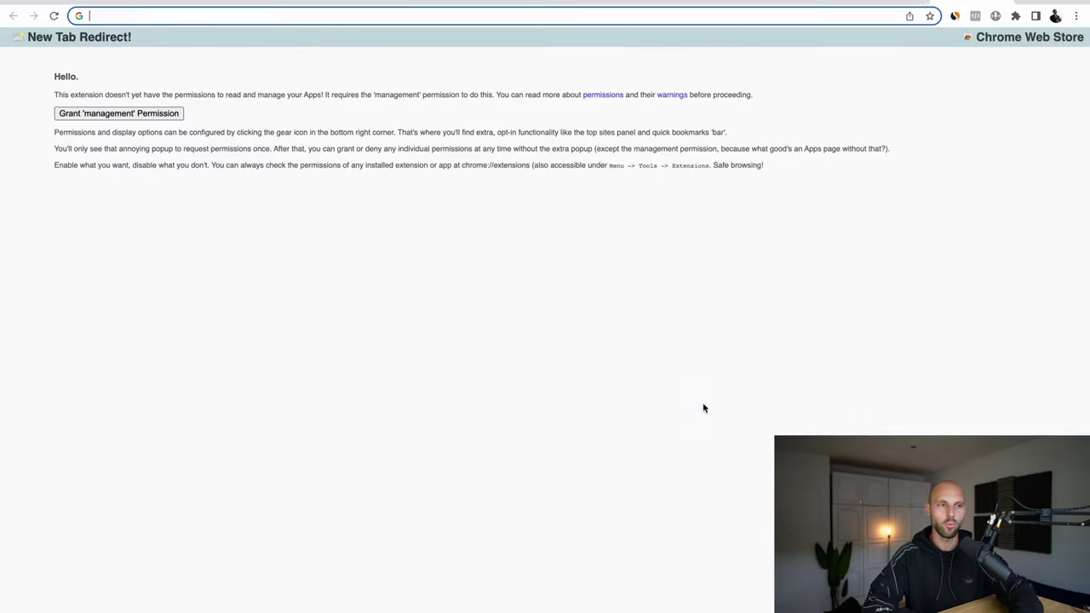
pyautogui.write('https://ross.clickera.com/d97f1a01a2b1')
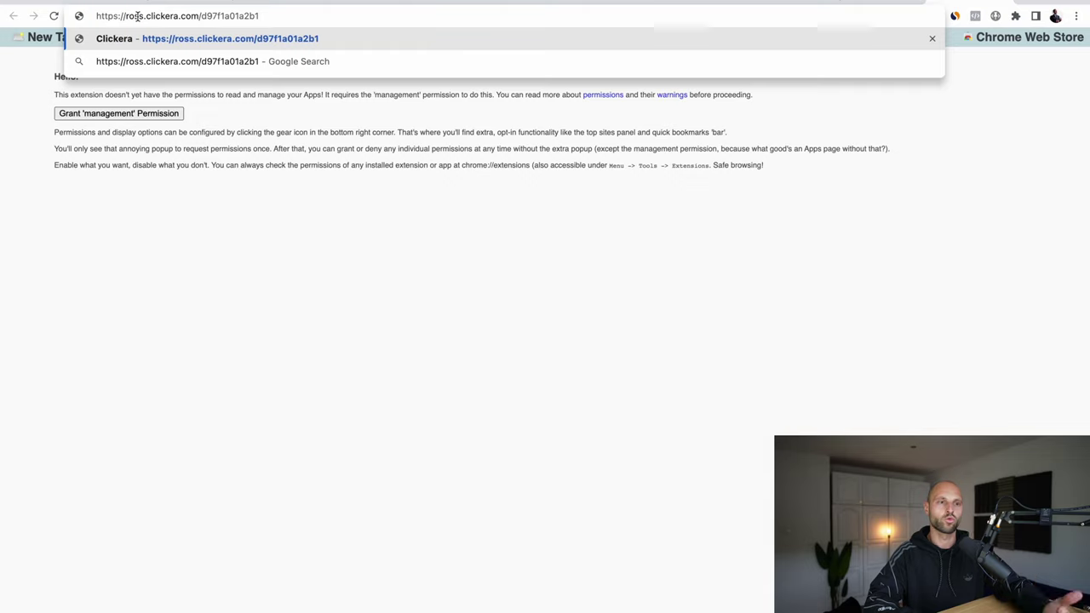
# Step: Copy the full ross.clickera.com address and load the live squeeze page
pyautogui.tripleClick(186, 18)
pyautogui.rightClick(187, 17)
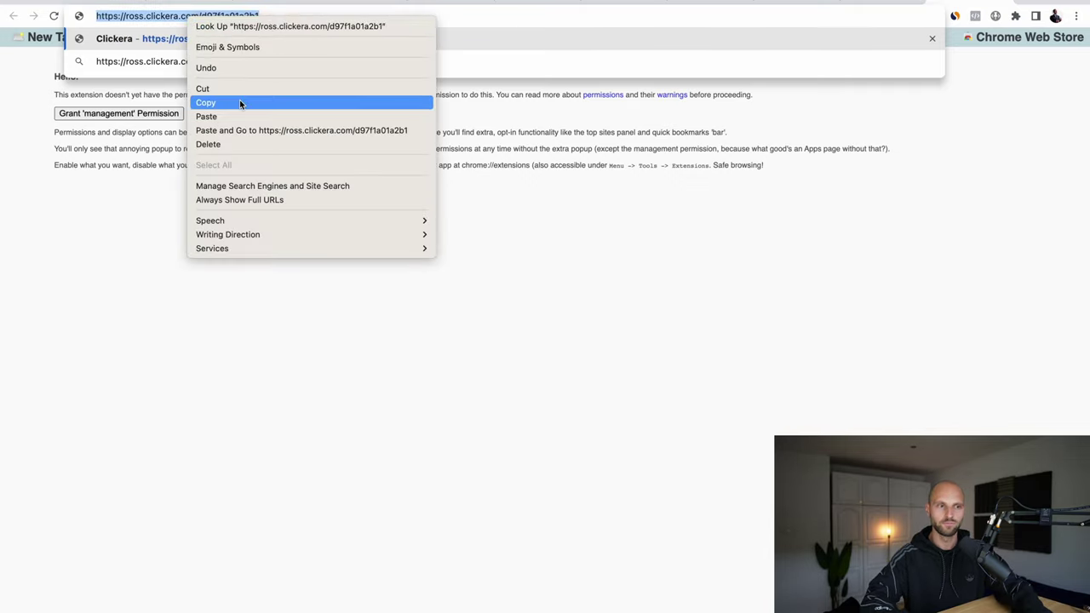
pyautogui.click(240, 102)
pyautogui.press('Return')
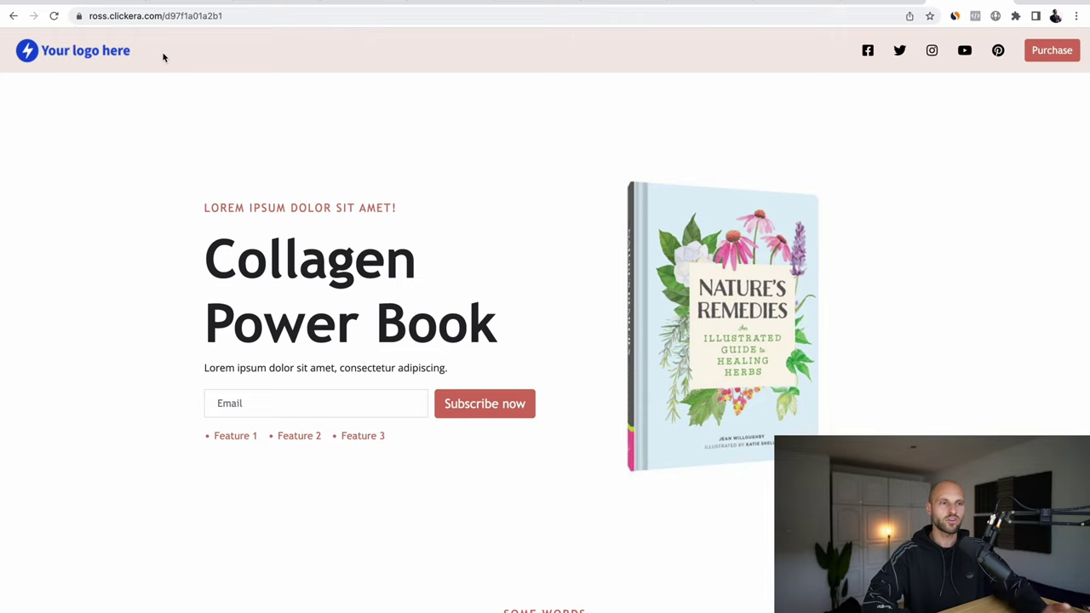
# Step: Browse the videos on the example herbalist's TikTok profile
pyautogui.click(100, 2)
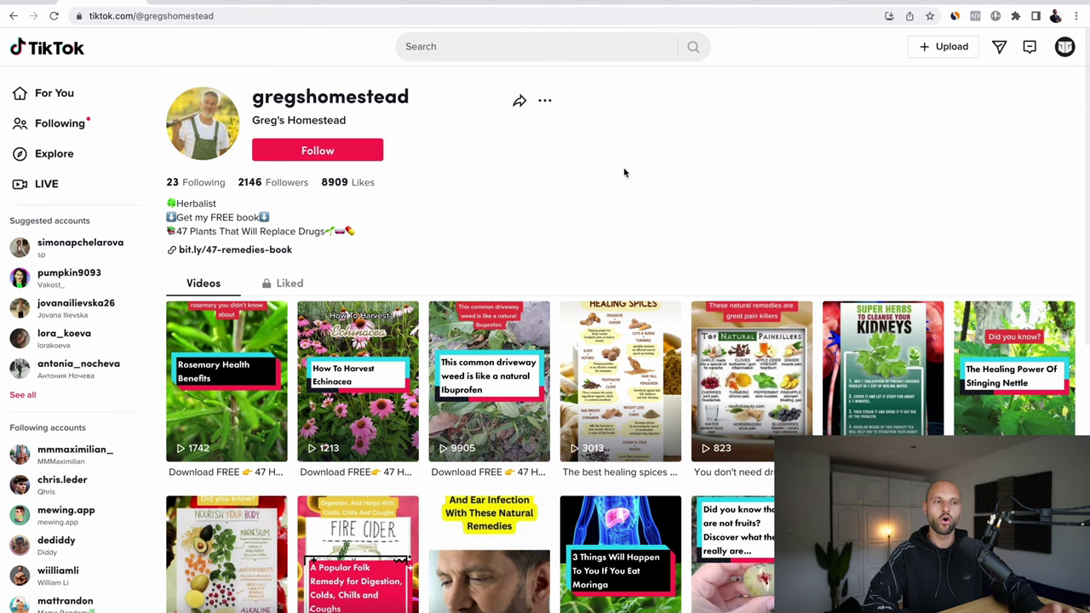
pyautogui.moveTo(545, 101)
pyautogui.scroll(-4, 576, 438)
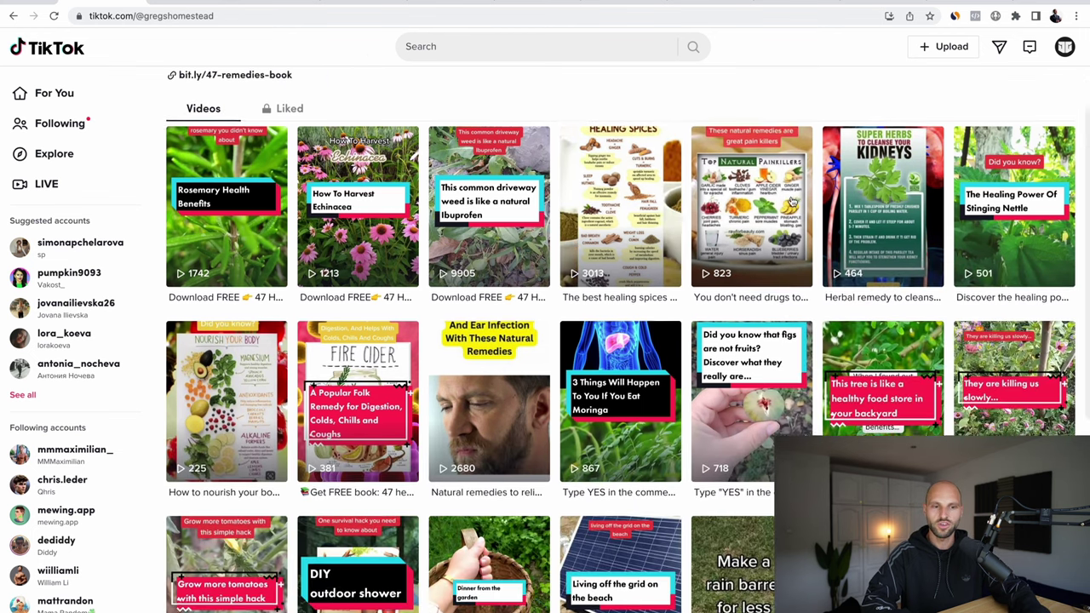
pyautogui.scroll(-3, 575, 439)
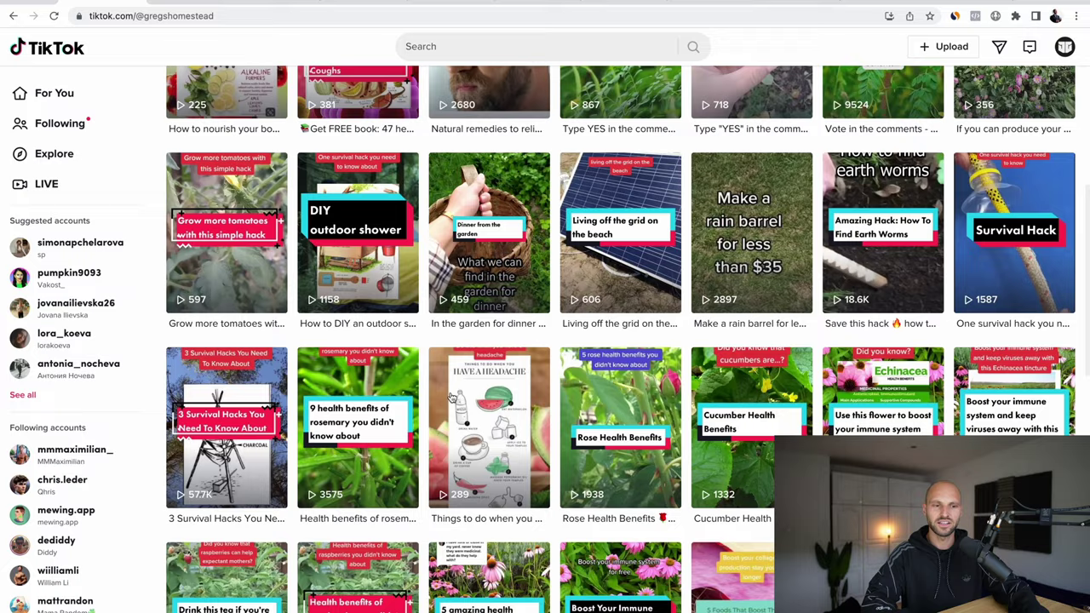
pyautogui.scroll(-2, 671, 412)
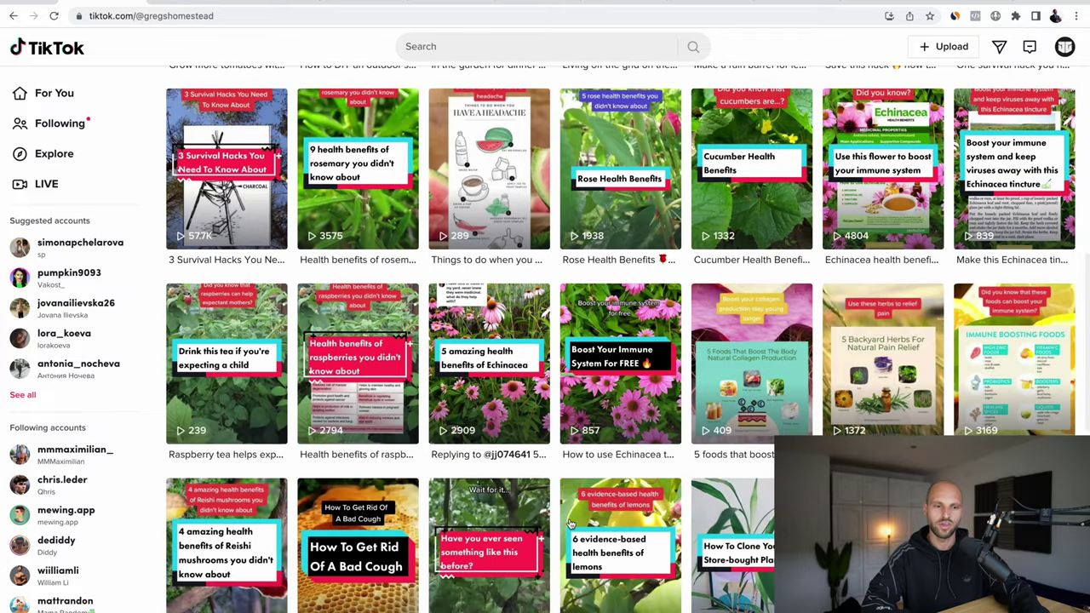
pyautogui.scroll(-6, 569, 524)
# Step: Follow the bio's bit.ly/47-remedies-book link to TikTok's external-link warning
pyautogui.scroll(20, 568, 524)
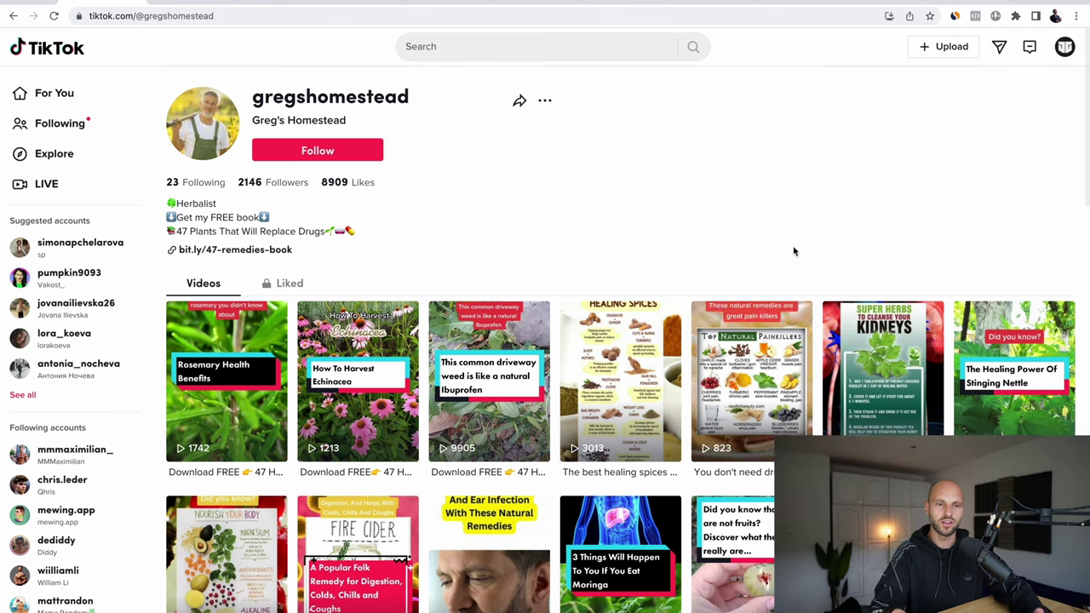
pyautogui.scroll(-3, 766, 253)
pyautogui.scroll(3, 716, 256)
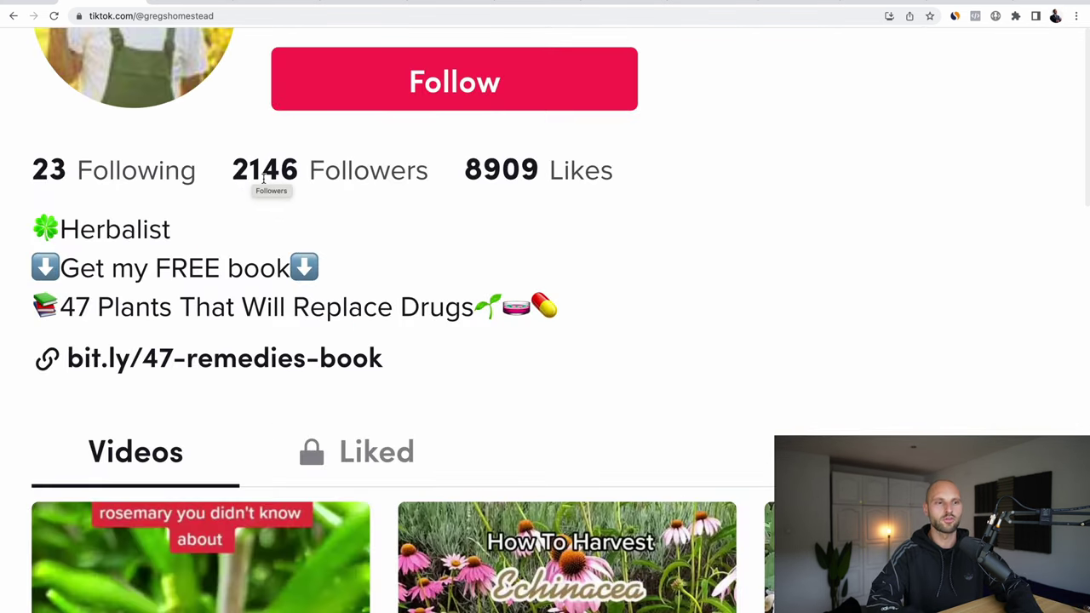
pyautogui.scroll(-5, 264, 179)
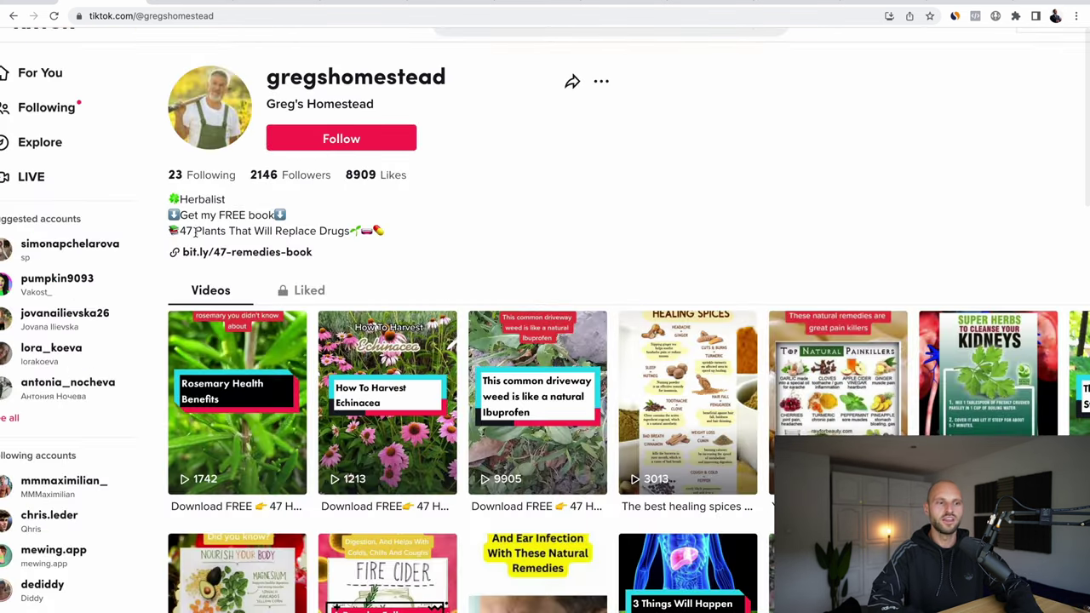
pyautogui.scroll(2, 221, 264)
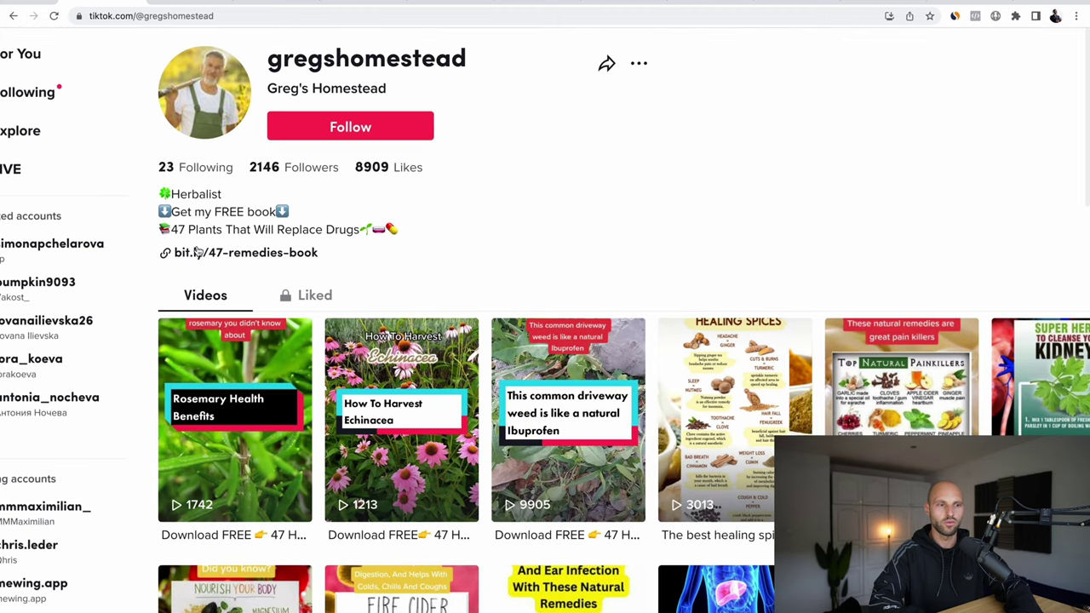
pyautogui.click(240, 254)
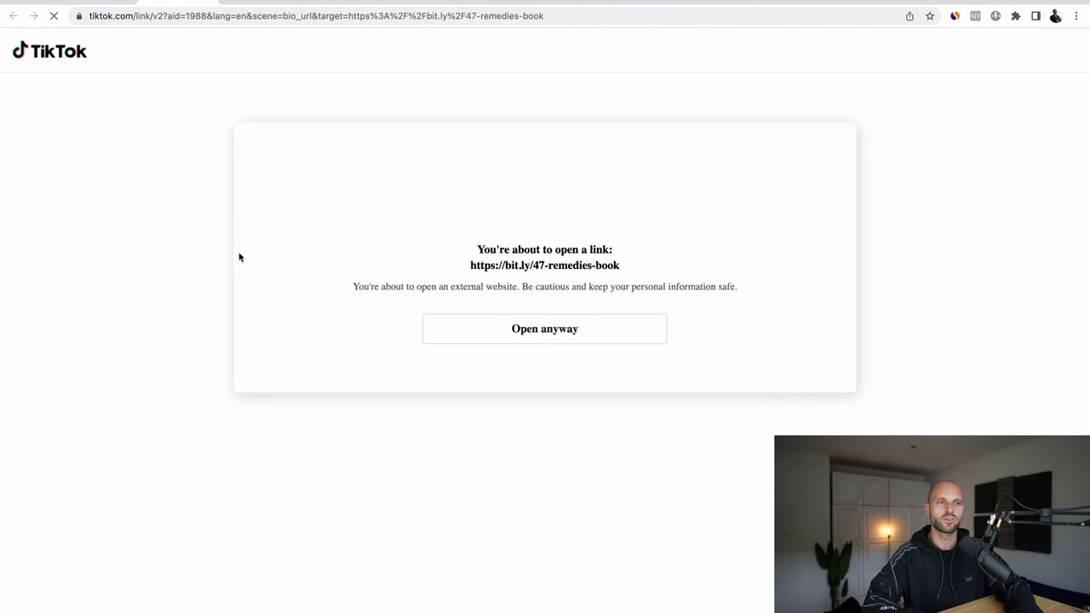
# Step: Proceed past the warning to the bookofgreenremedies.com free-book page
pyautogui.click(533, 320)
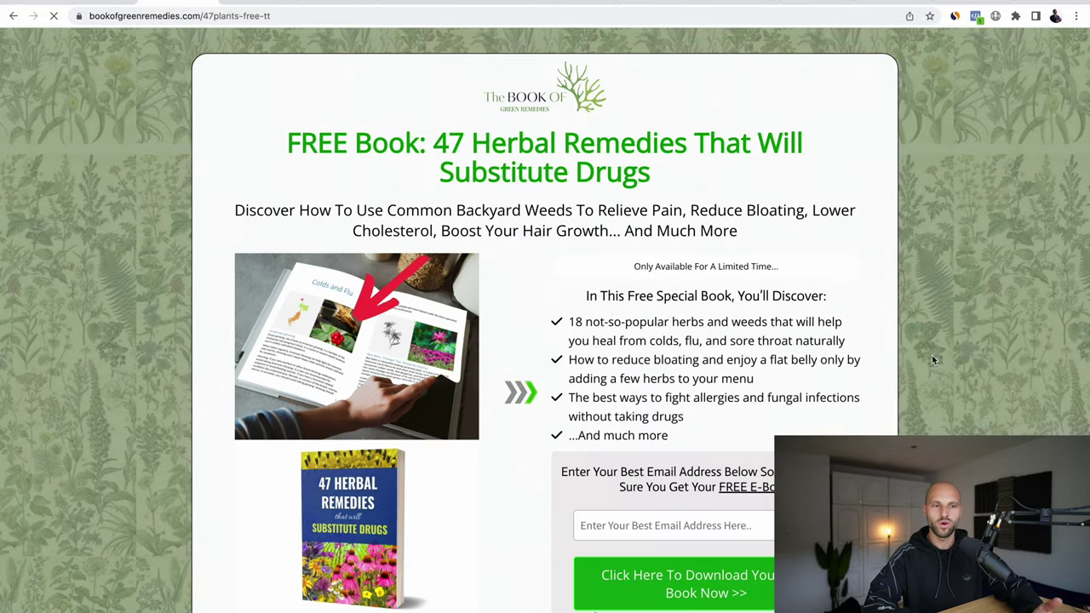
pyautogui.scroll(-1, 594, 189)
pyautogui.scroll(1, 284, 207)
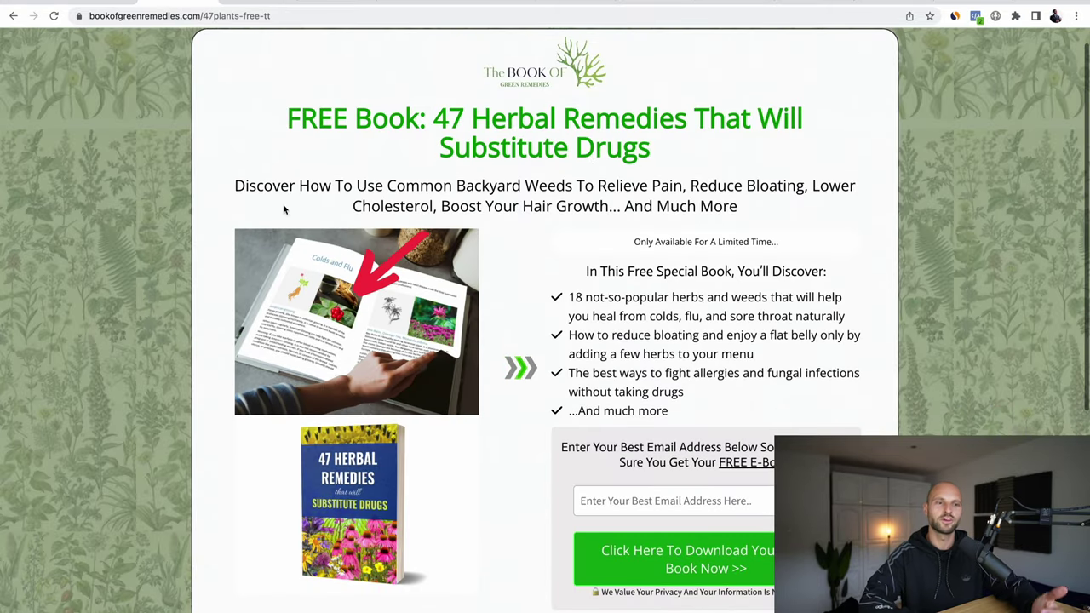
# Step: Review the 'FREE Book: 47 Herbal Remedies' headline and email opt-in form
pyautogui.moveTo(271, 119); pyautogui.dragTo(467, 119)
pyautogui.click(655, 156)
pyautogui.scroll(-2, 672, 290)
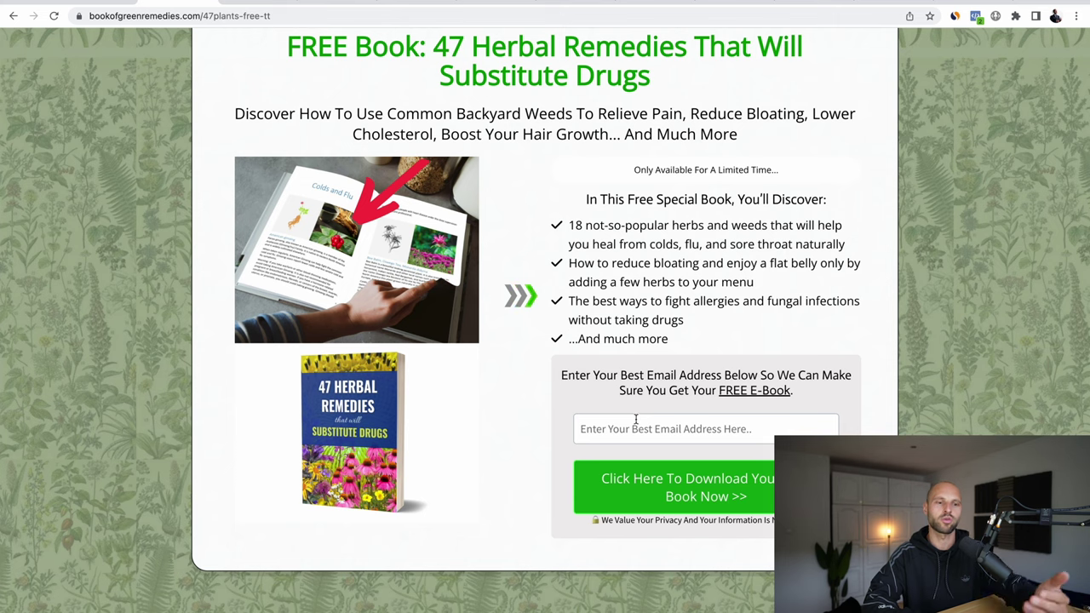
pyautogui.scroll(2, 326, 263)
pyautogui.scroll(1, 326, 262)
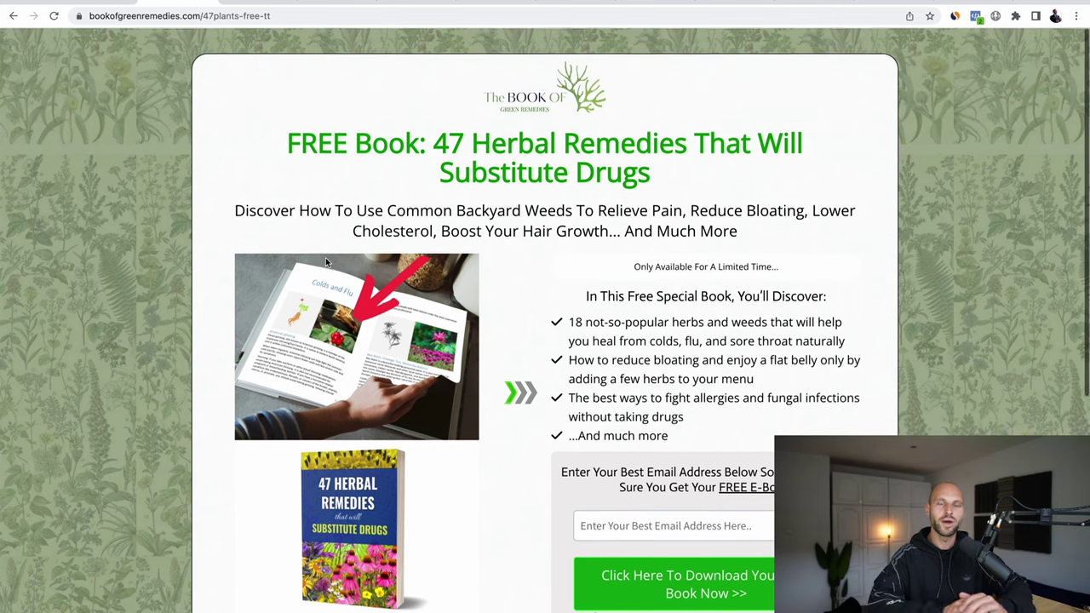